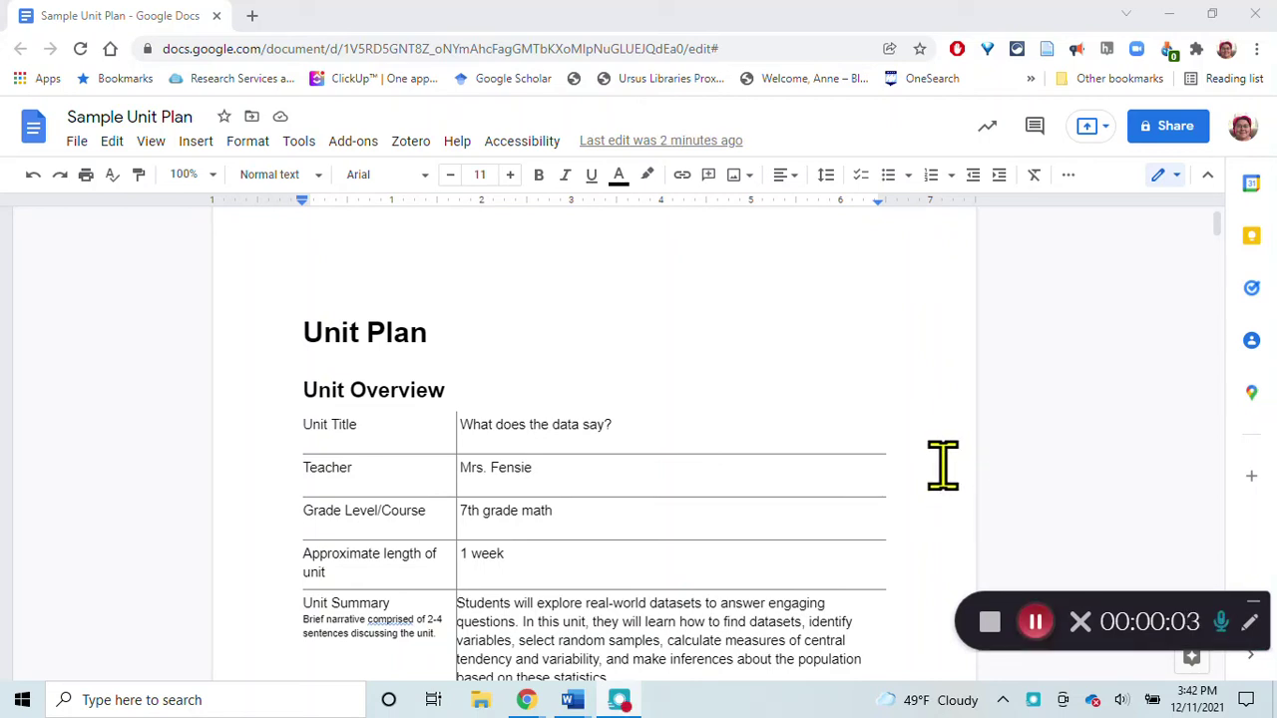
Read past the Unit Overview table (title, 7th grade math, 1 week) to the Stage 1 Standards table.
scroll(943, 465, "down", 1)
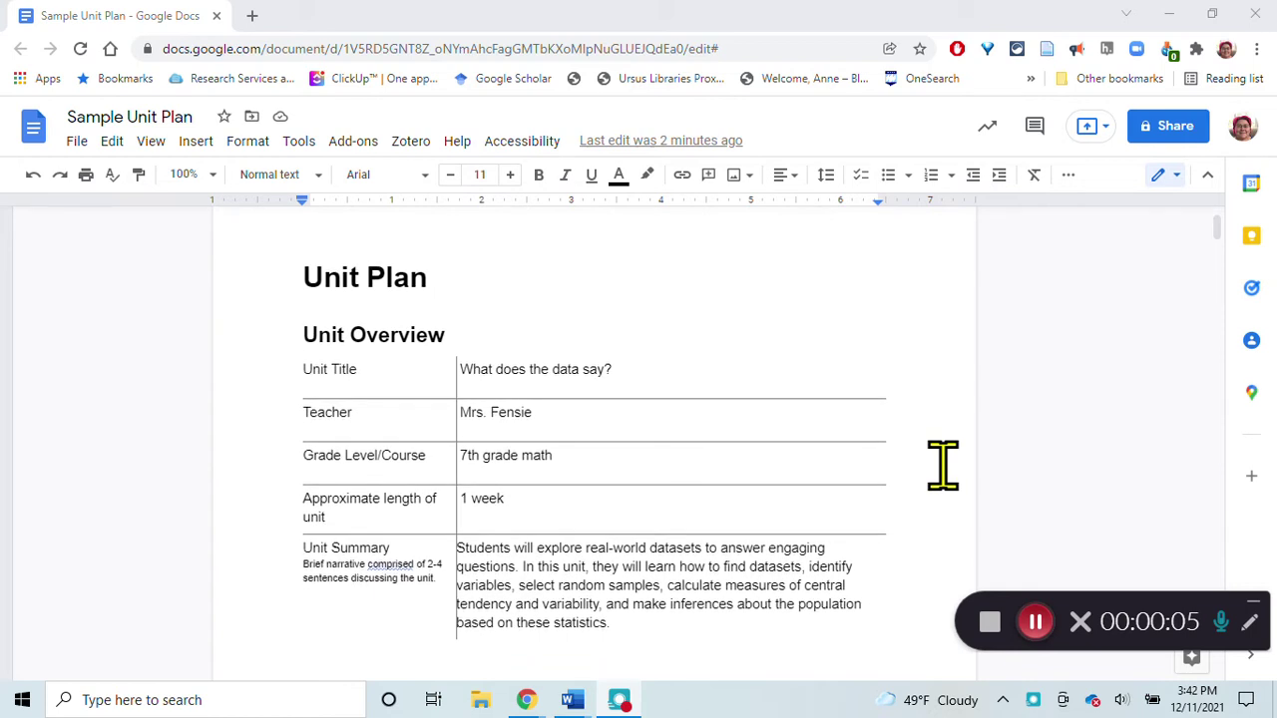
scroll(943, 465, "down", 1)
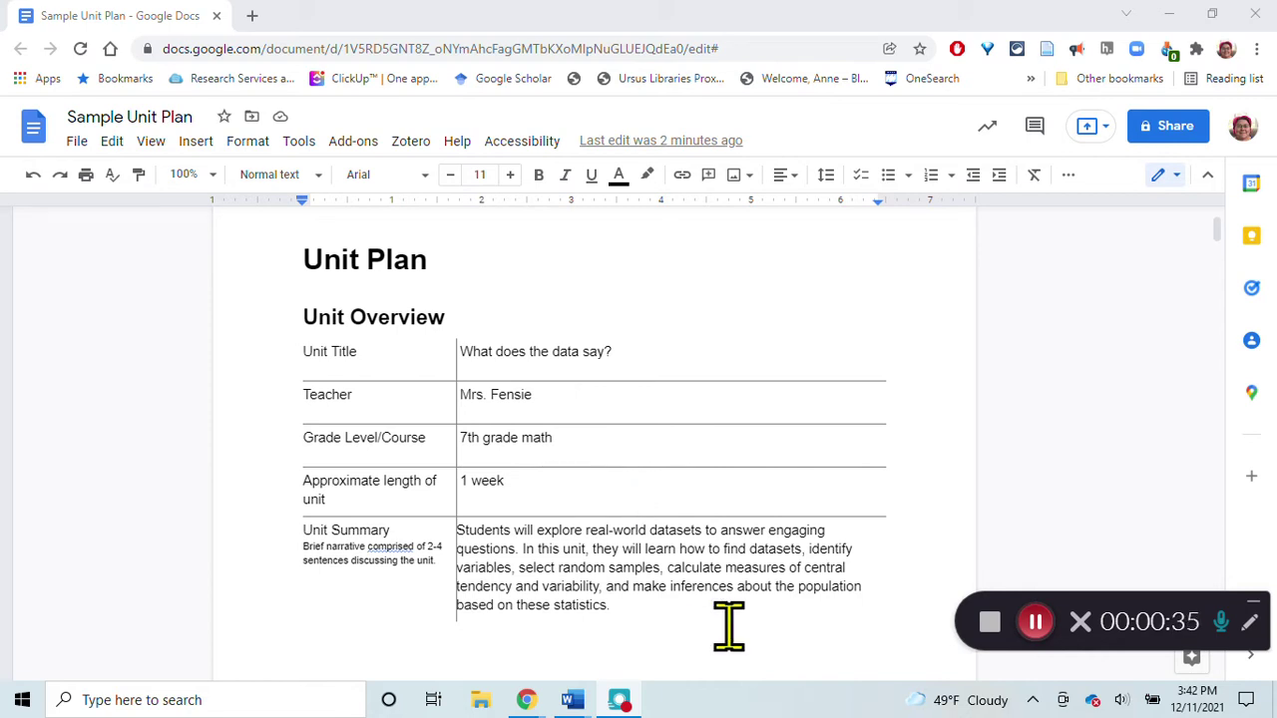
scroll(736, 642, "down", 1)
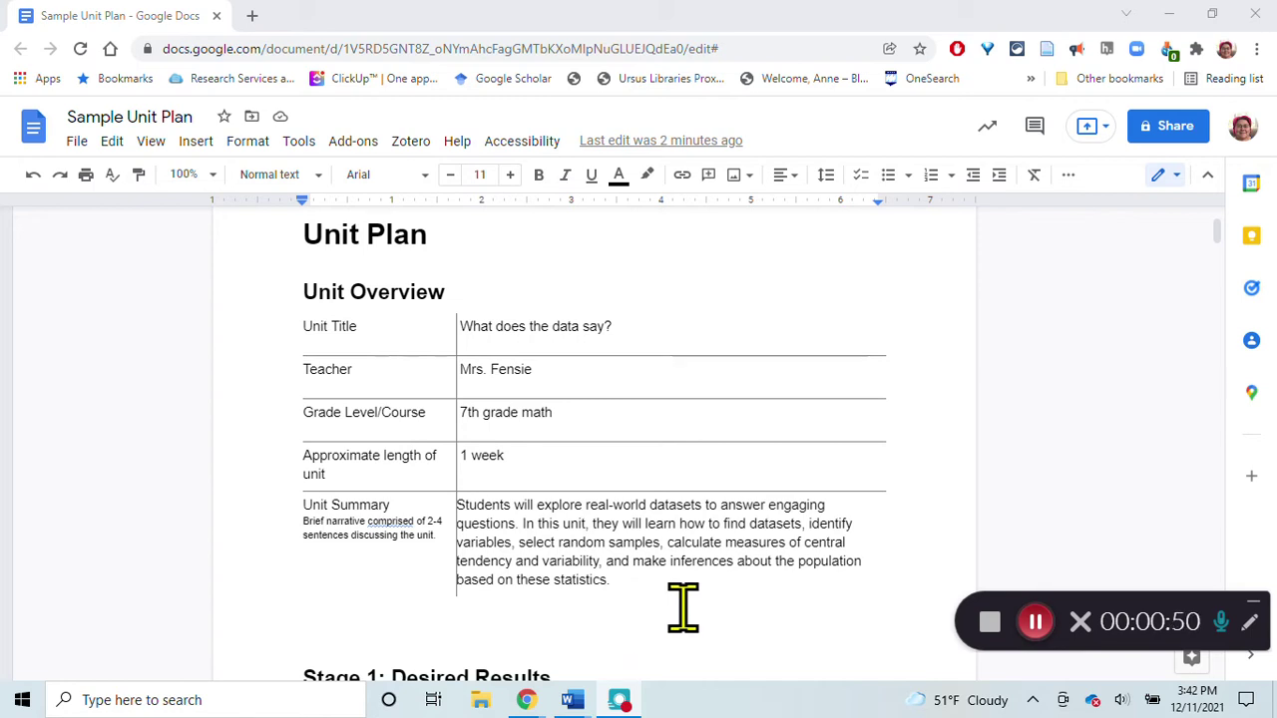
scroll(683, 606, "down", 1)
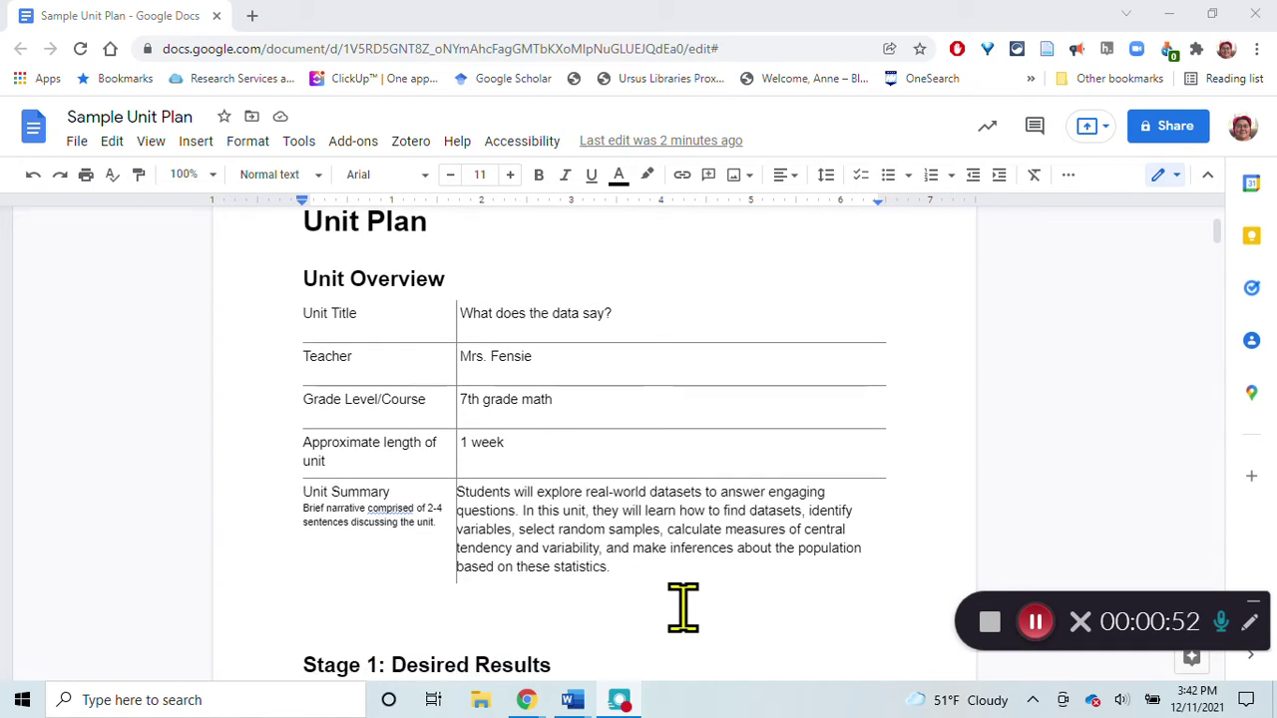
scroll(683, 606, "down", 3)
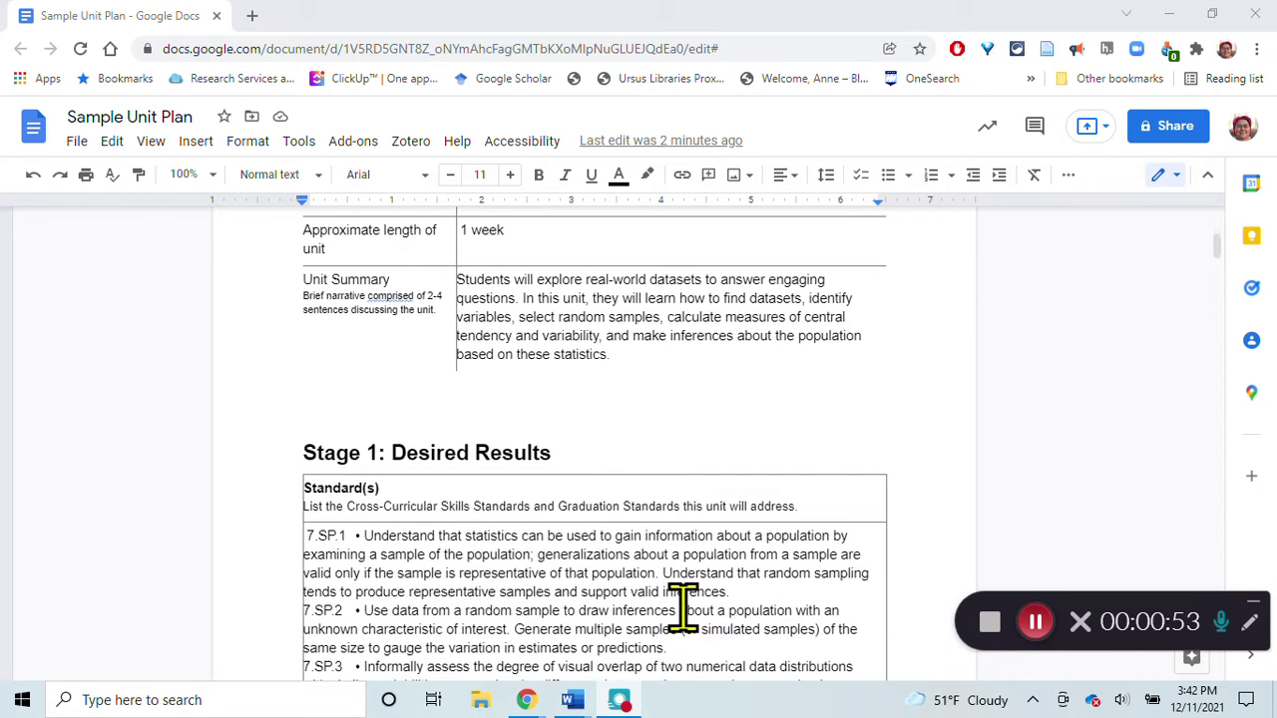
Scroll past the Standards and Performance Indicators tables to the GRASPS Christmas tree farm task.
scroll(684, 607, "down", 1)
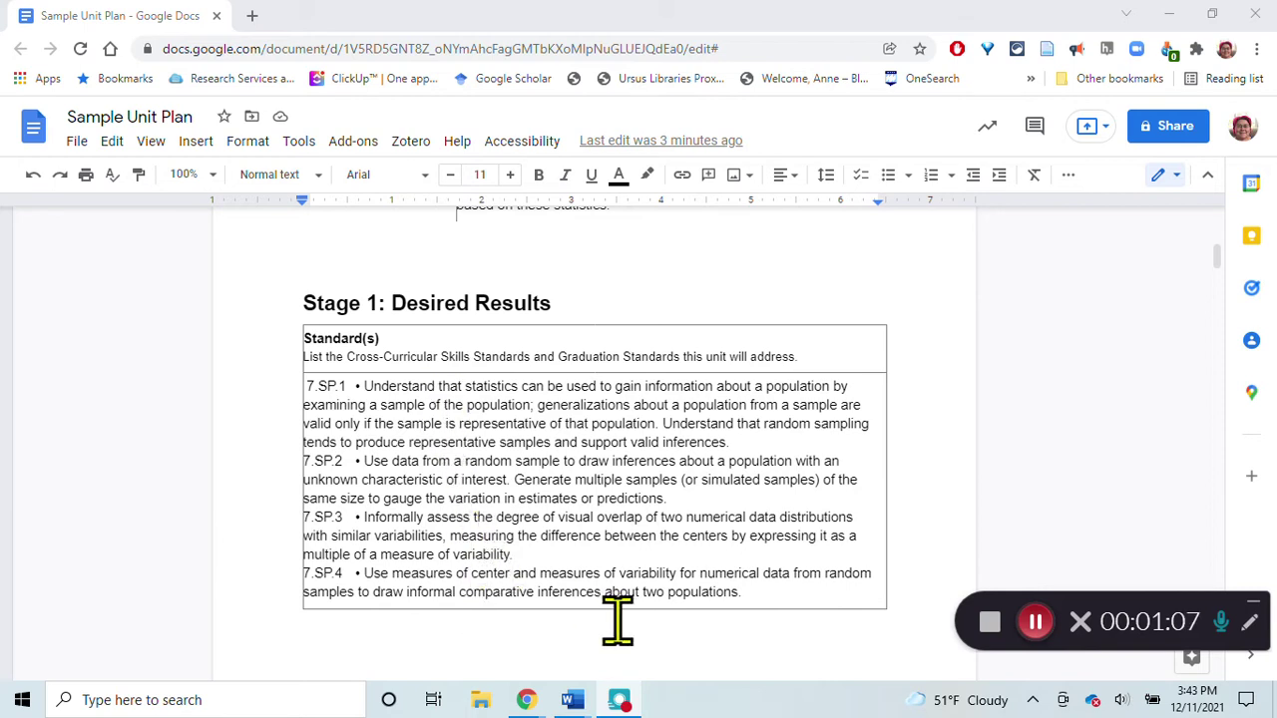
scroll(633, 635, "down", 6)
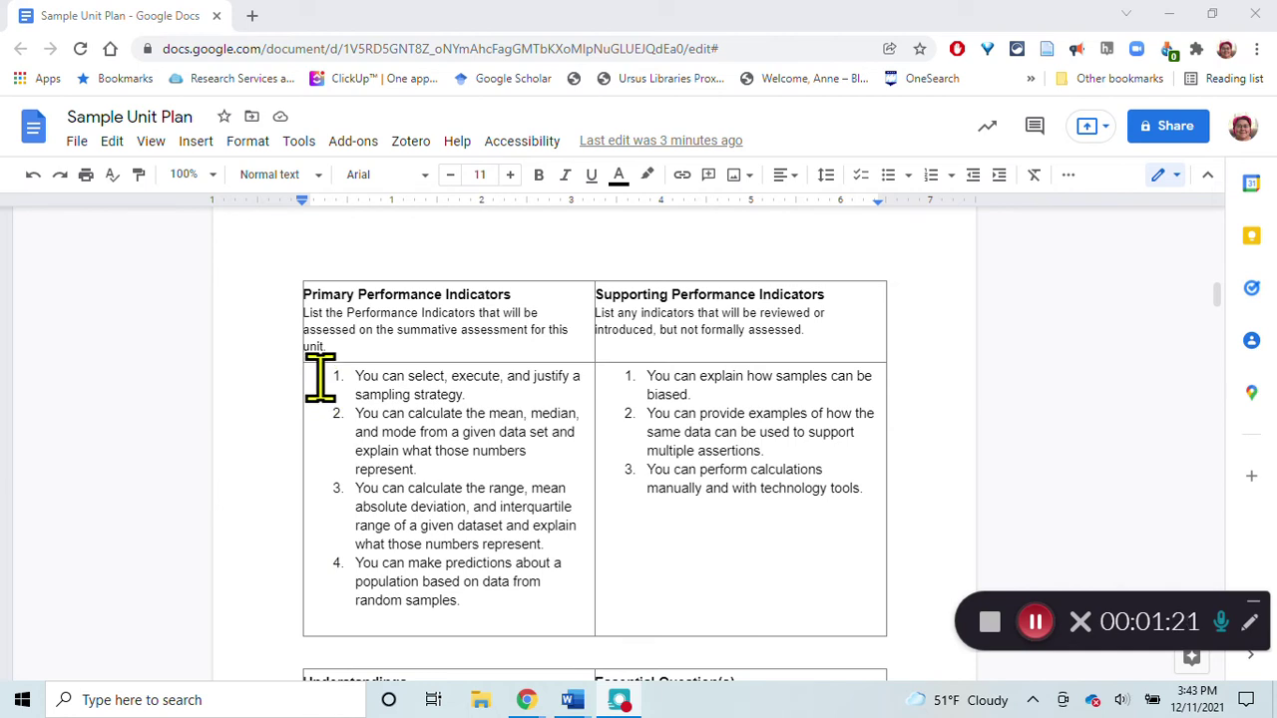
scroll(321, 377, "down", 15)
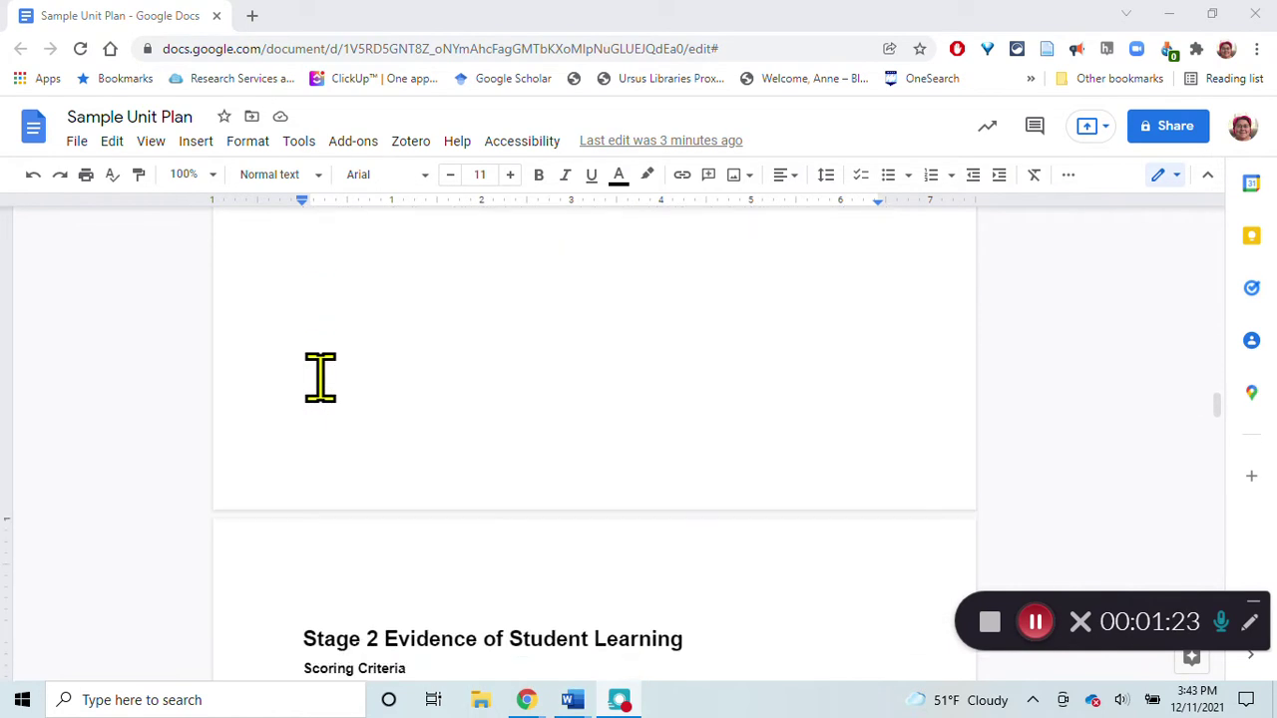
scroll(320, 377, "down", 8)
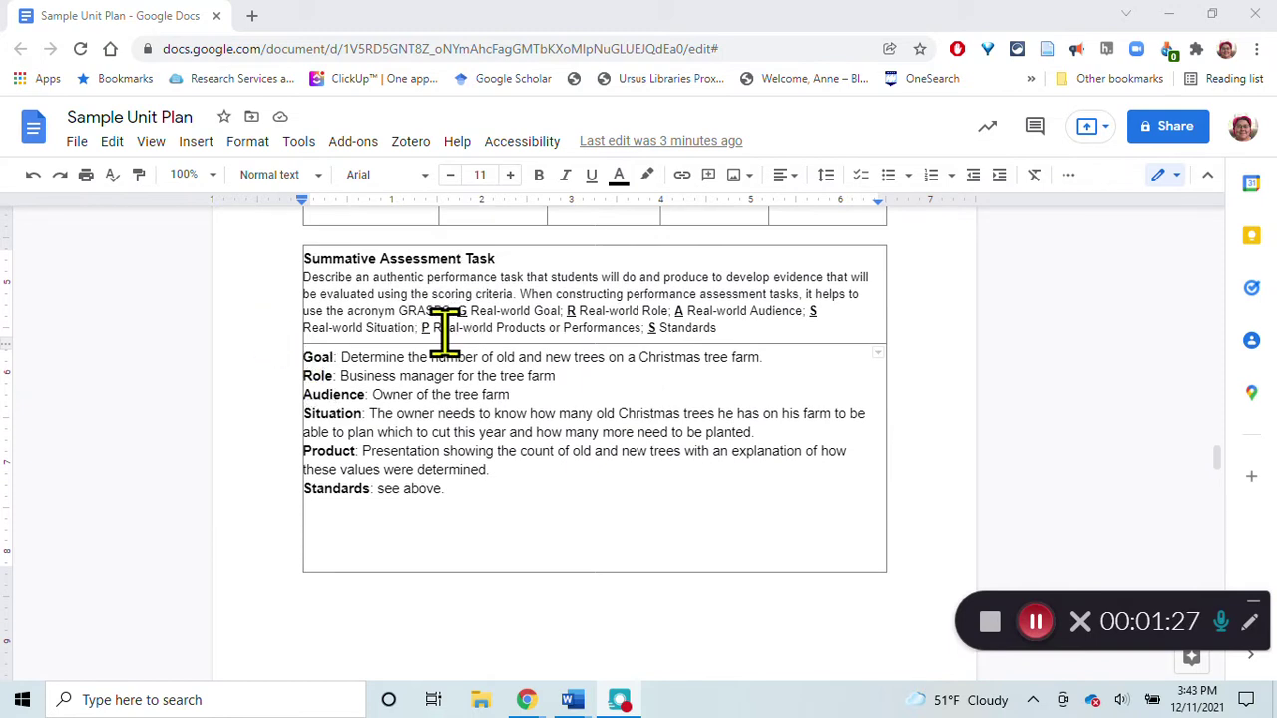
Highlight the task's GRASPS Goal line and bring up previews of the two open Word documents.
triple_click(313, 359)
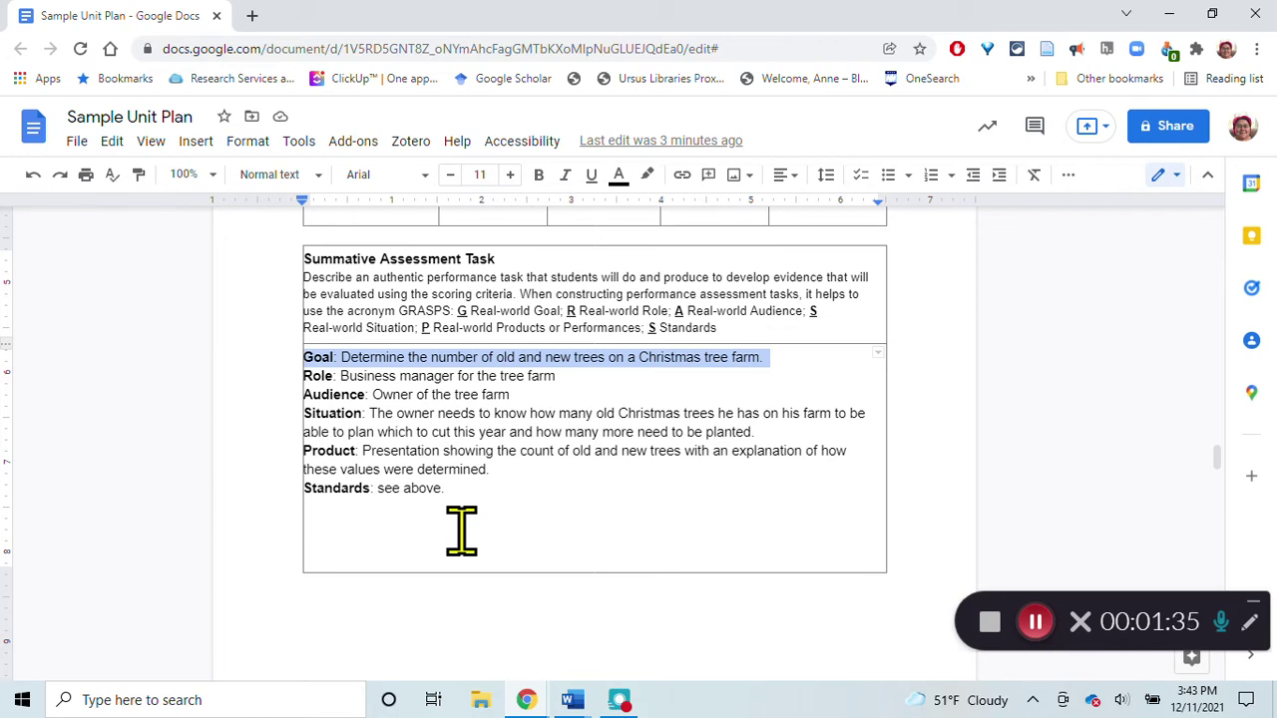
left_click(583, 698)
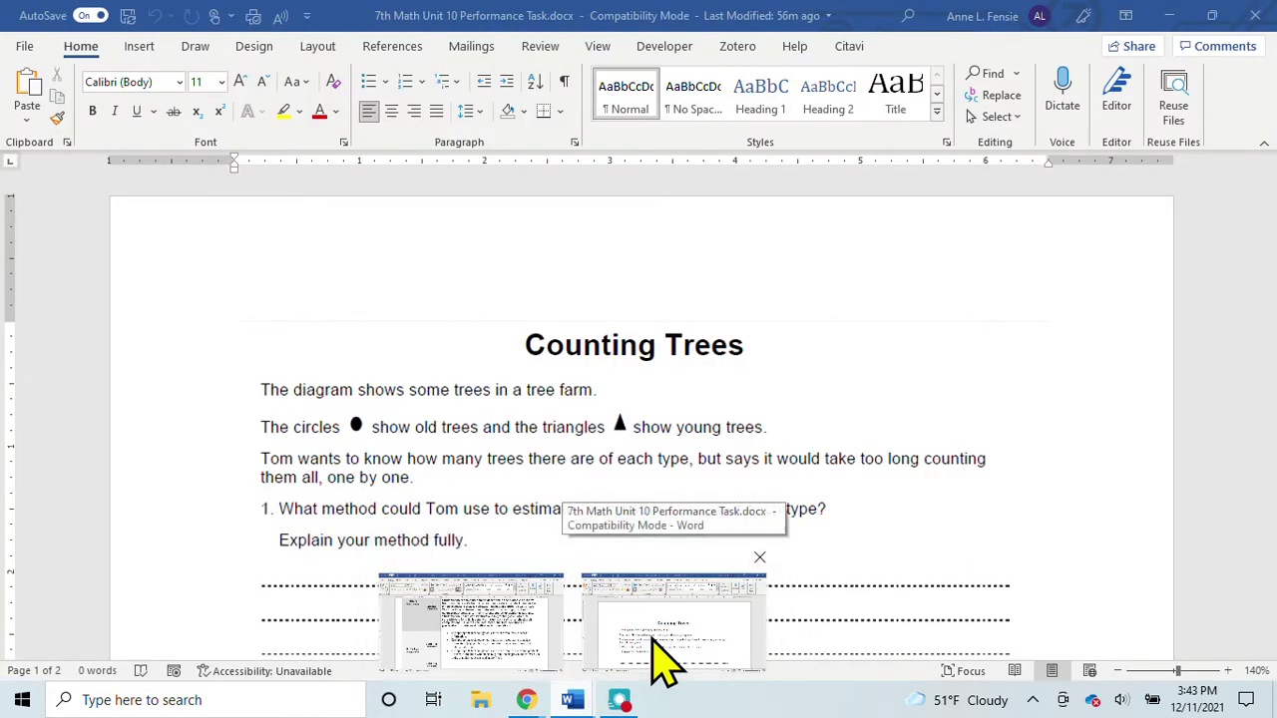
Look over the Counting Trees Performance Task, then switch to the Unit 10: Statistics Word document.
left_click(662, 638)
scroll(919, 526, "down", 1)
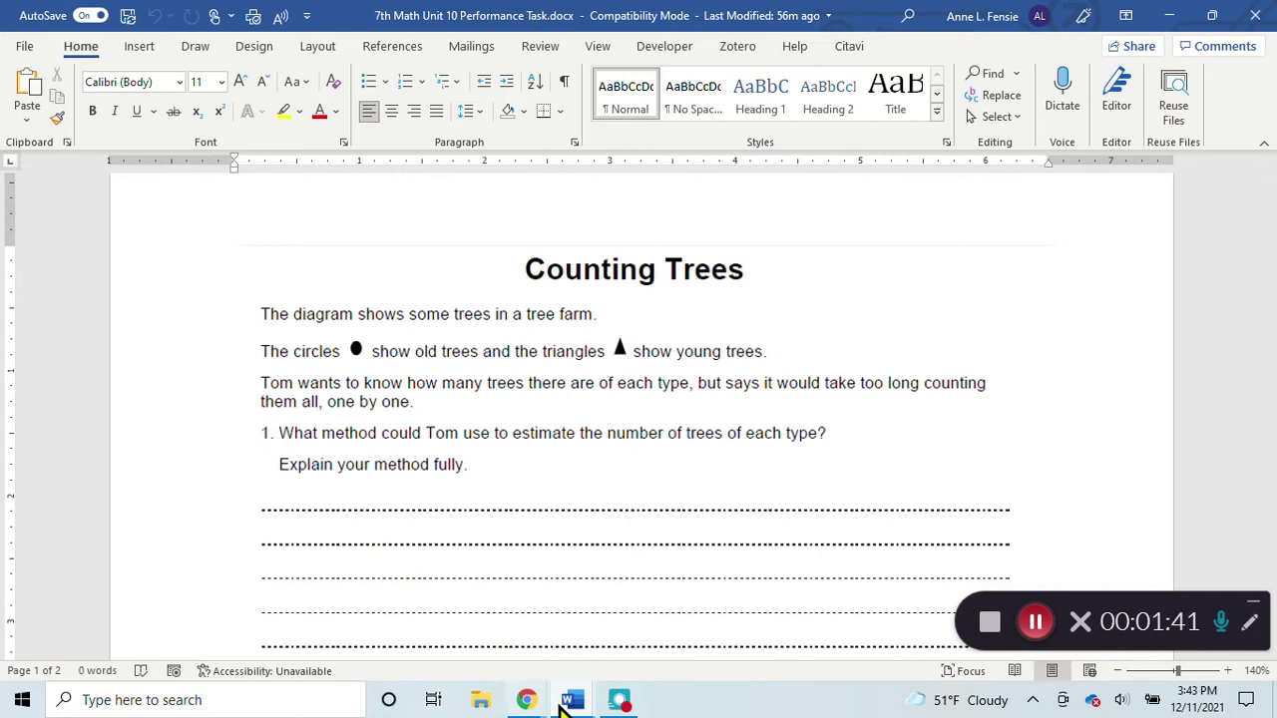
mouse_move(571, 703)
left_click(464, 619)
scroll(552, 384, "up", 10)
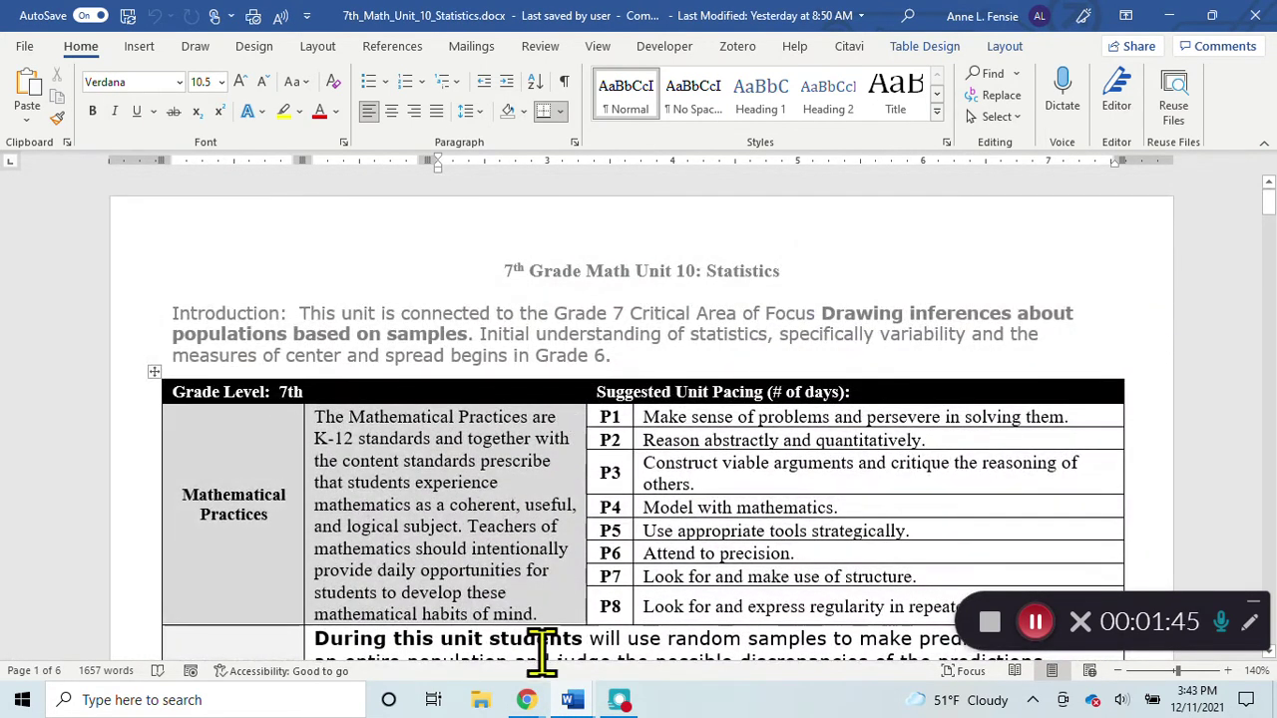
left_click(1038, 623)
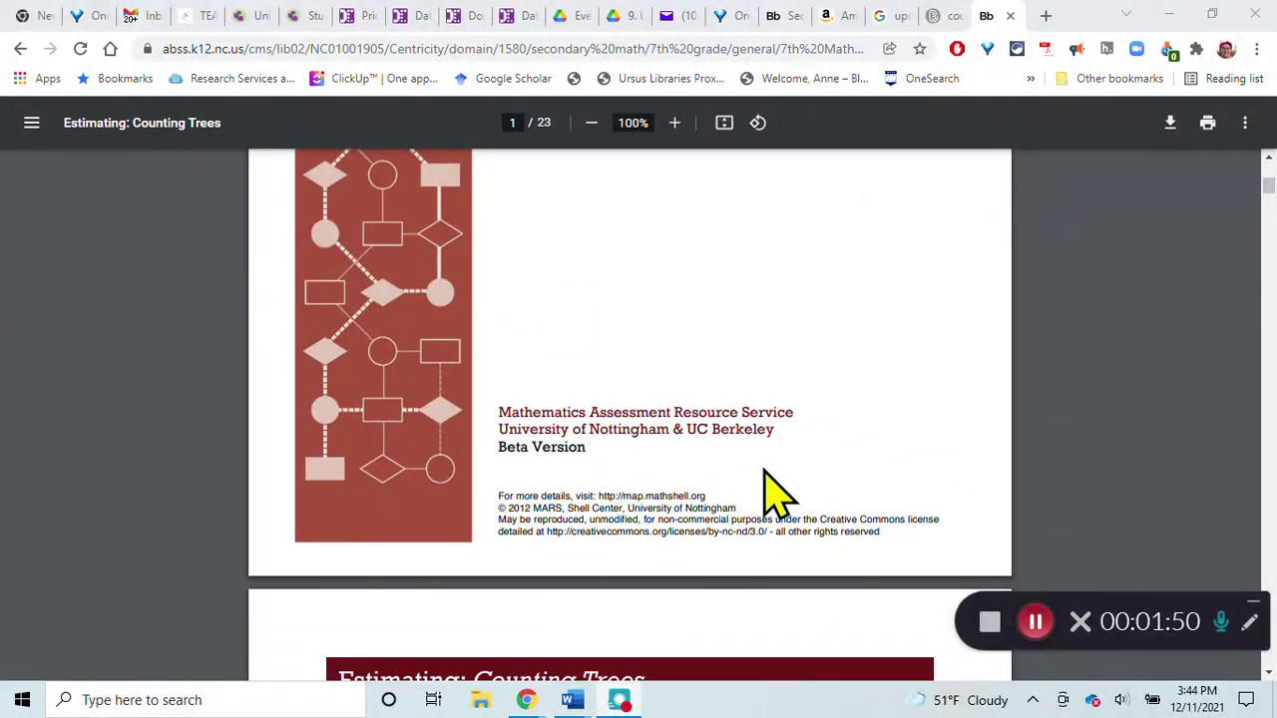
View the Estimating: Counting Trees PDF, then return to the Word Performance Task document.
left_click(1038, 622)
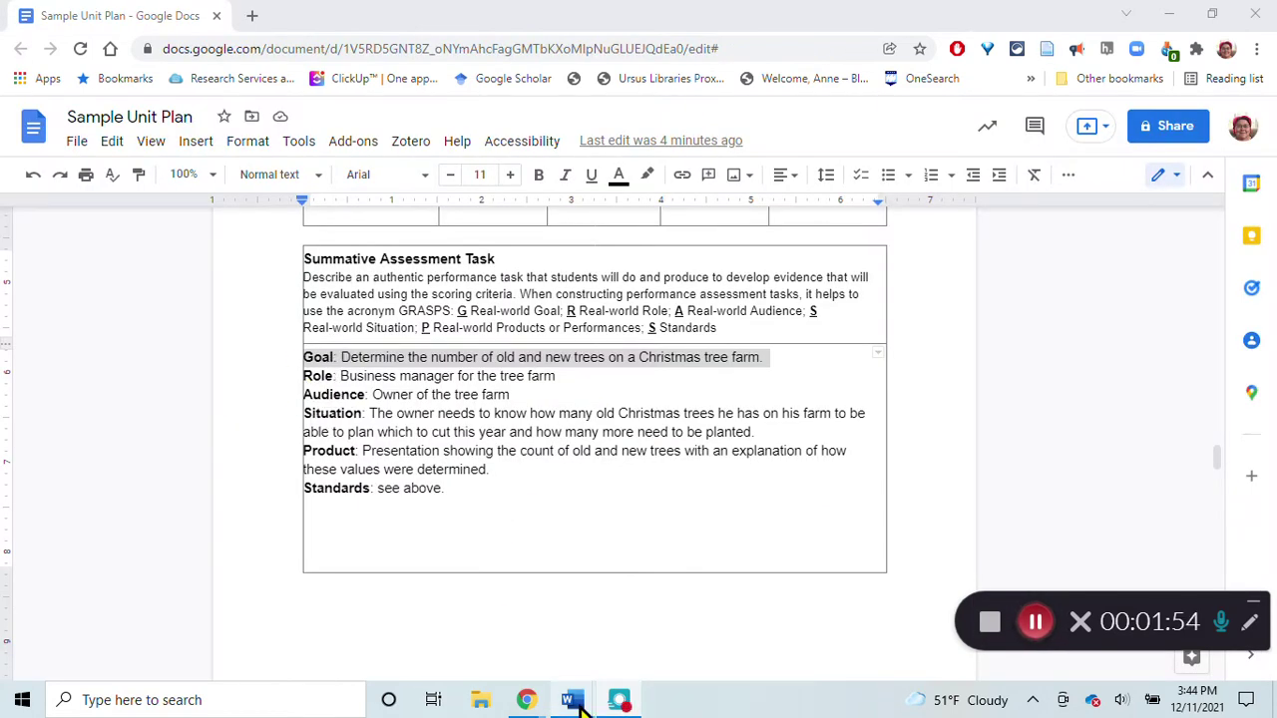
mouse_move(584, 699)
left_click(627, 663)
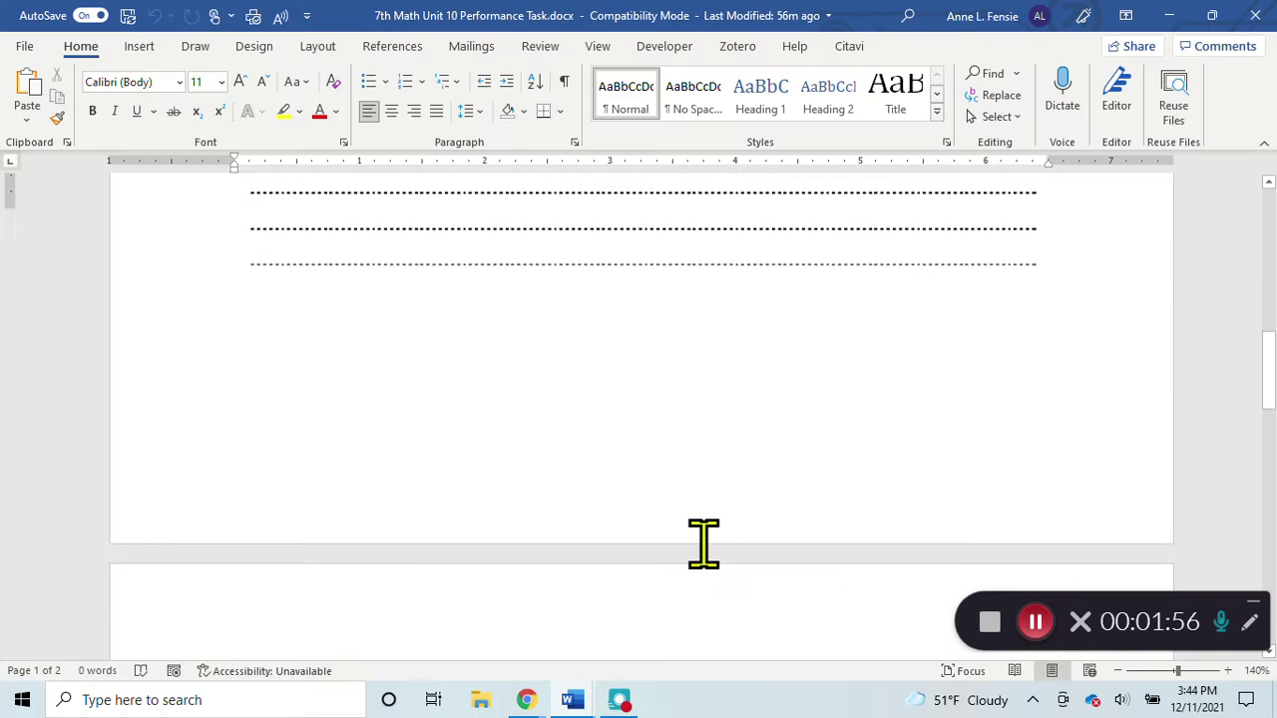
Inspect The Tree Farm circle-and-triangle diagram on page 2, then return to the Google Docs unit plan.
scroll(703, 544, "down", 5)
scroll(703, 544, "up", 2)
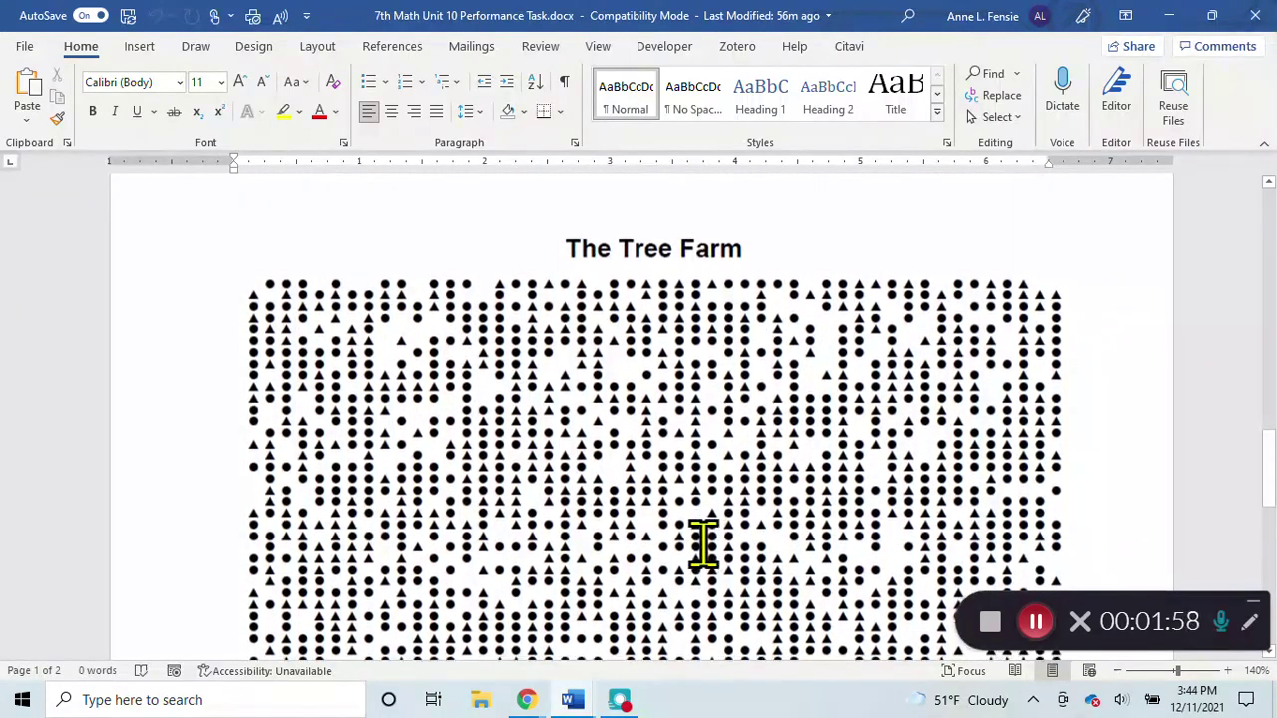
scroll(703, 544, "down", 1)
scroll(703, 543, "down", 1)
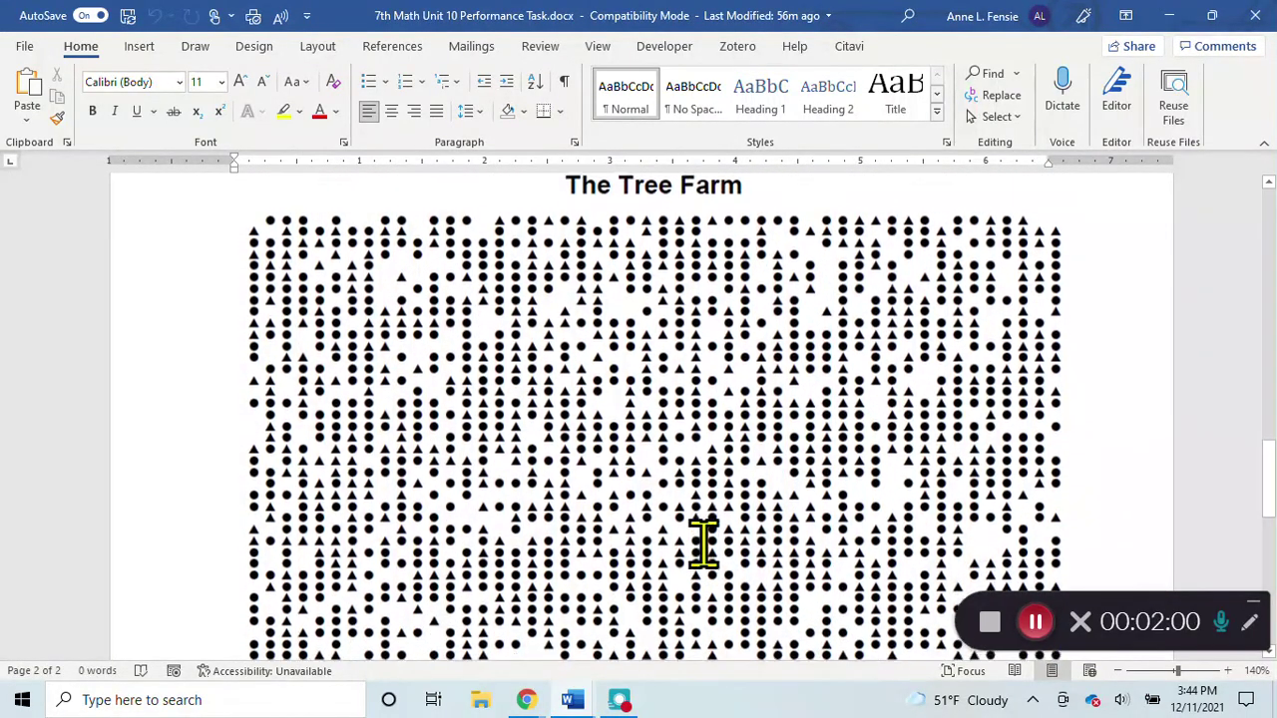
scroll(704, 544, "down", 6)
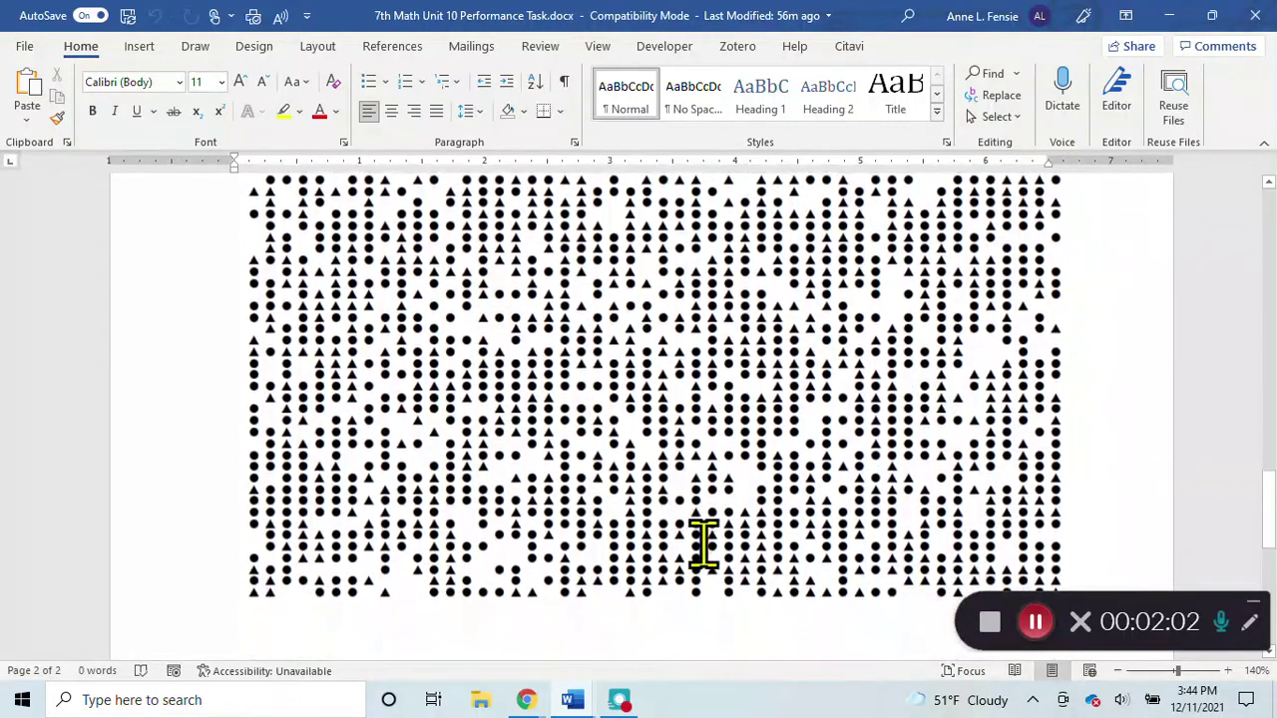
scroll(703, 544, "up", 2)
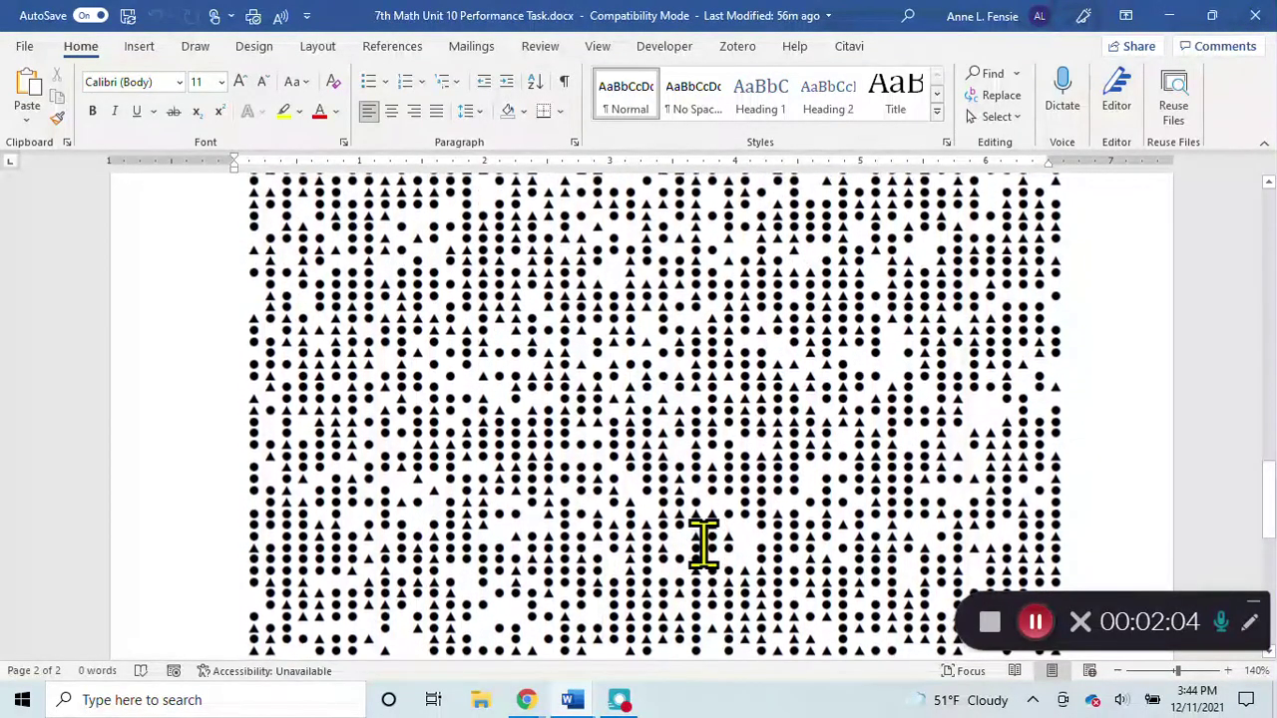
scroll(704, 544, "up", 3)
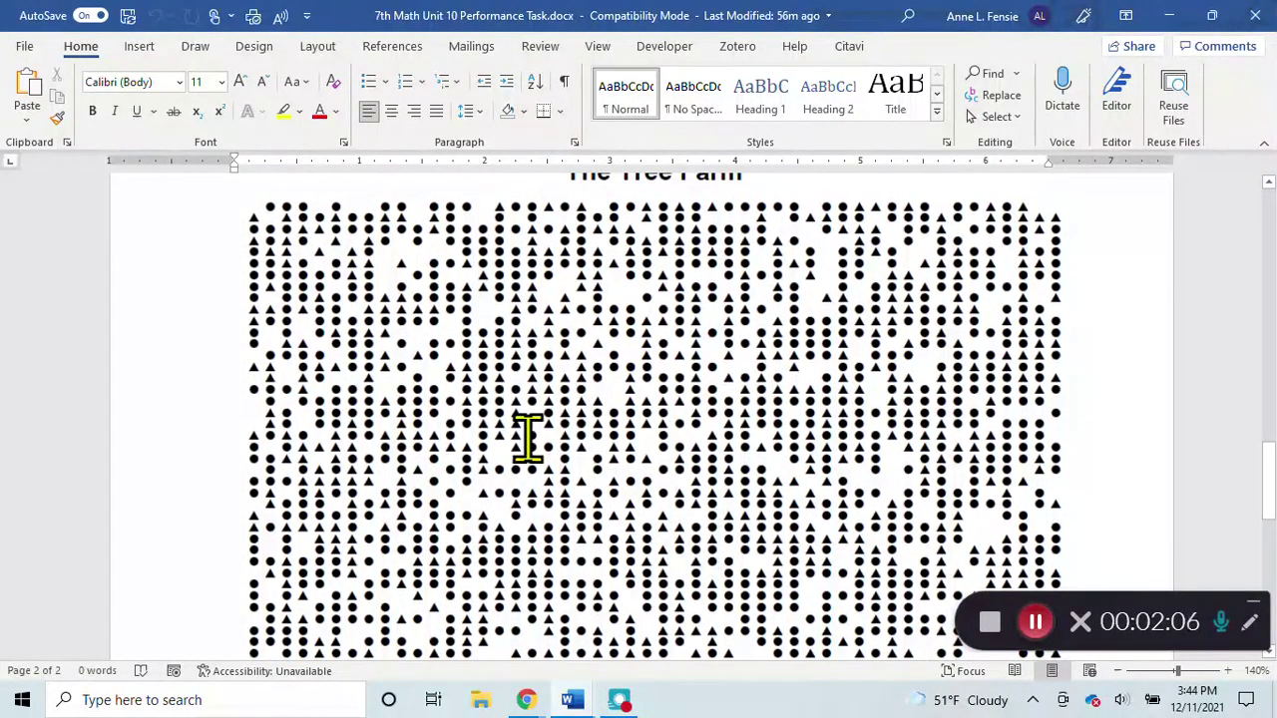
scroll(527, 618, "down", 2)
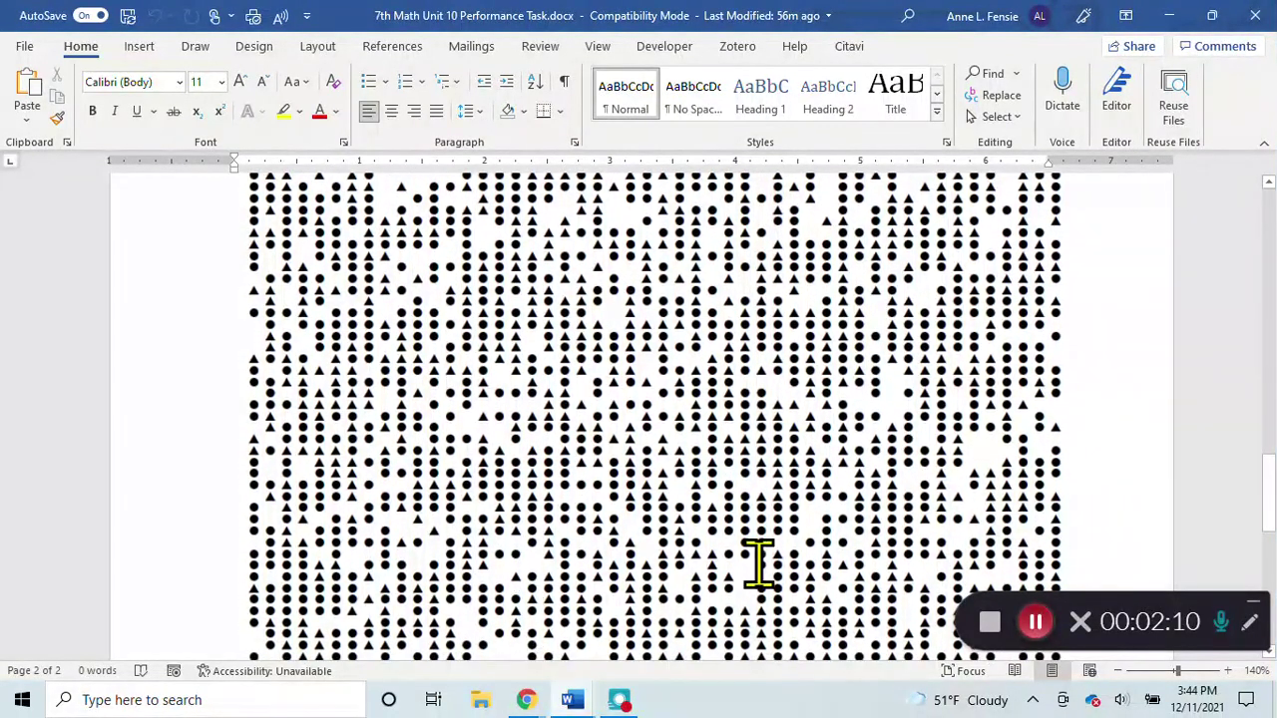
scroll(758, 564, "down", 1)
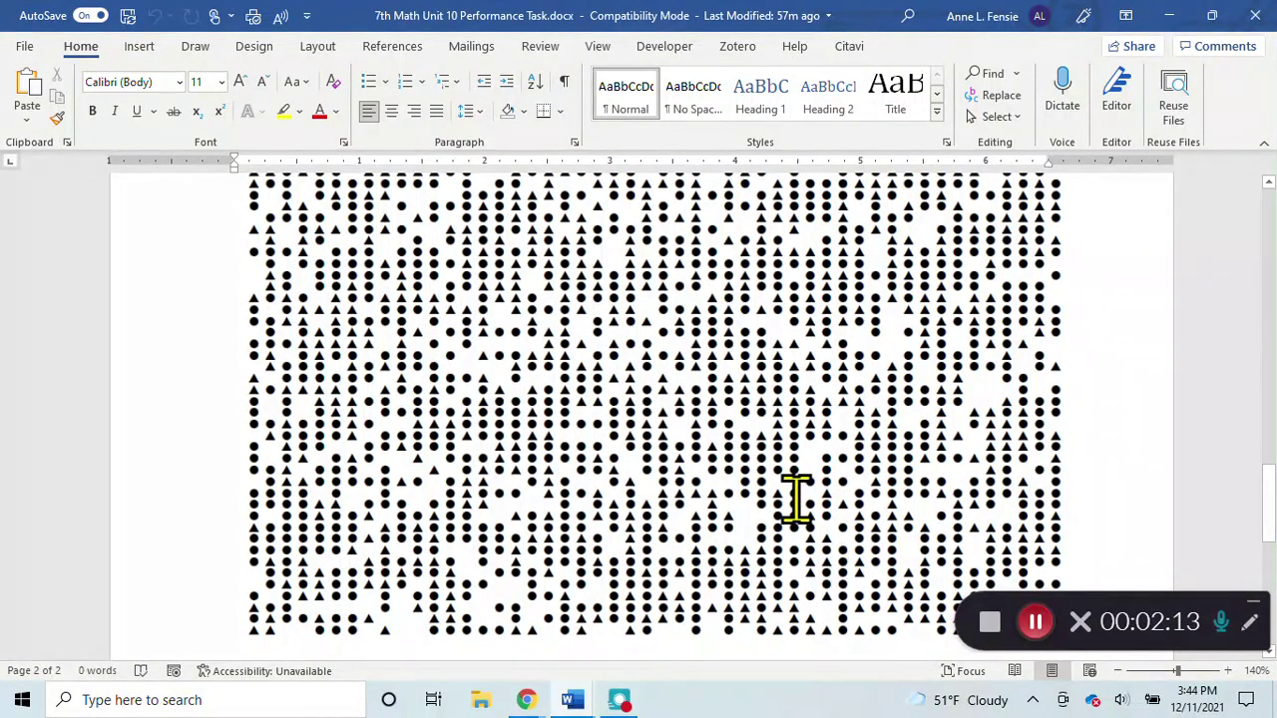
scroll(668, 489, "up", 1)
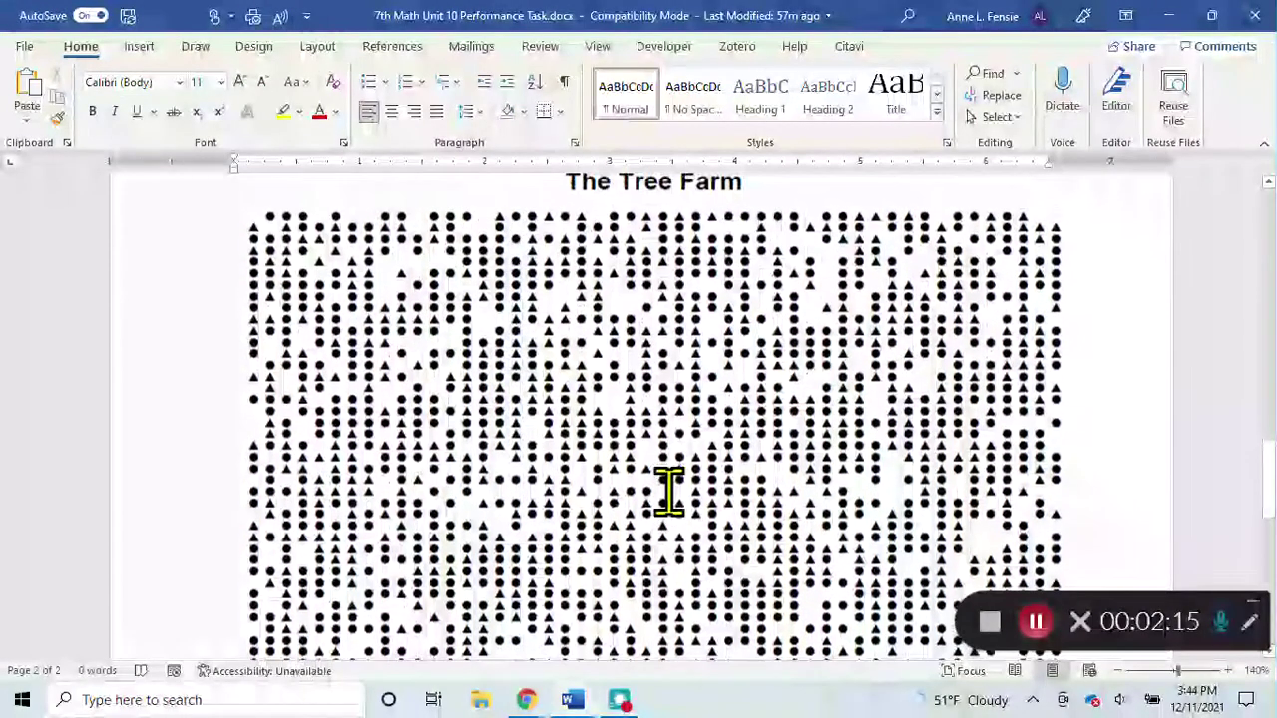
scroll(669, 489, "down", 1)
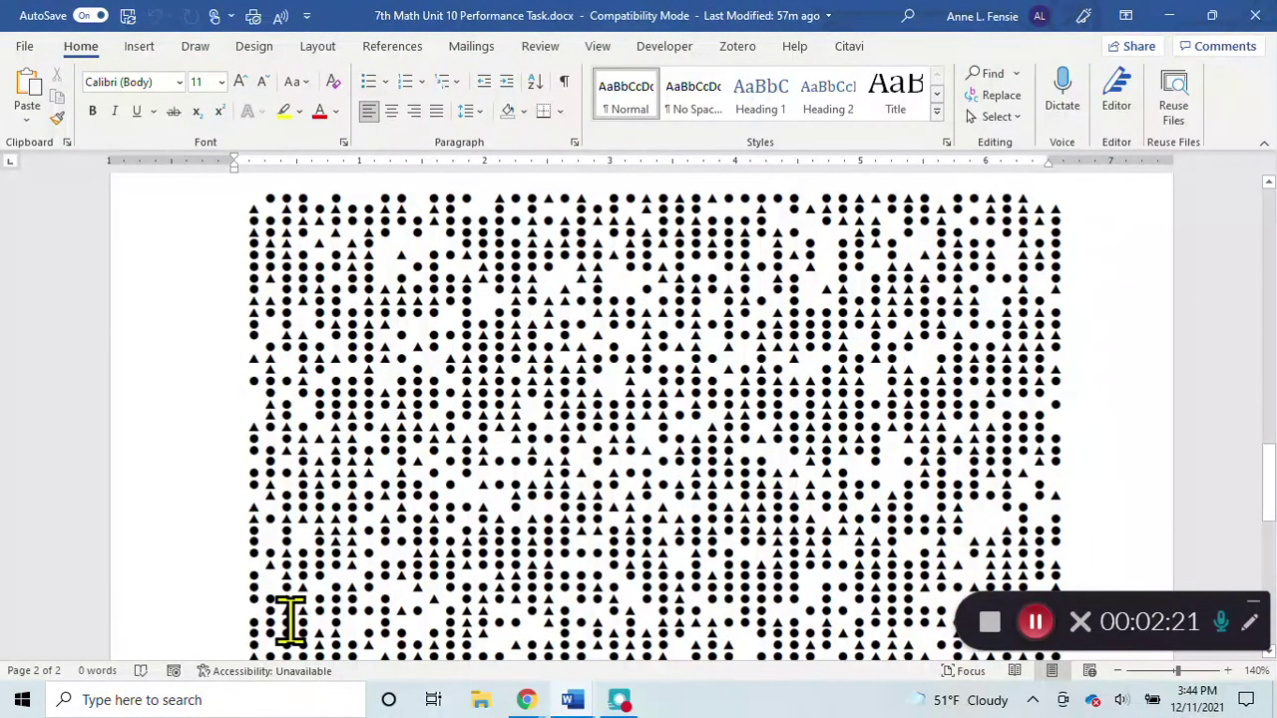
scroll(339, 499, "down", 1)
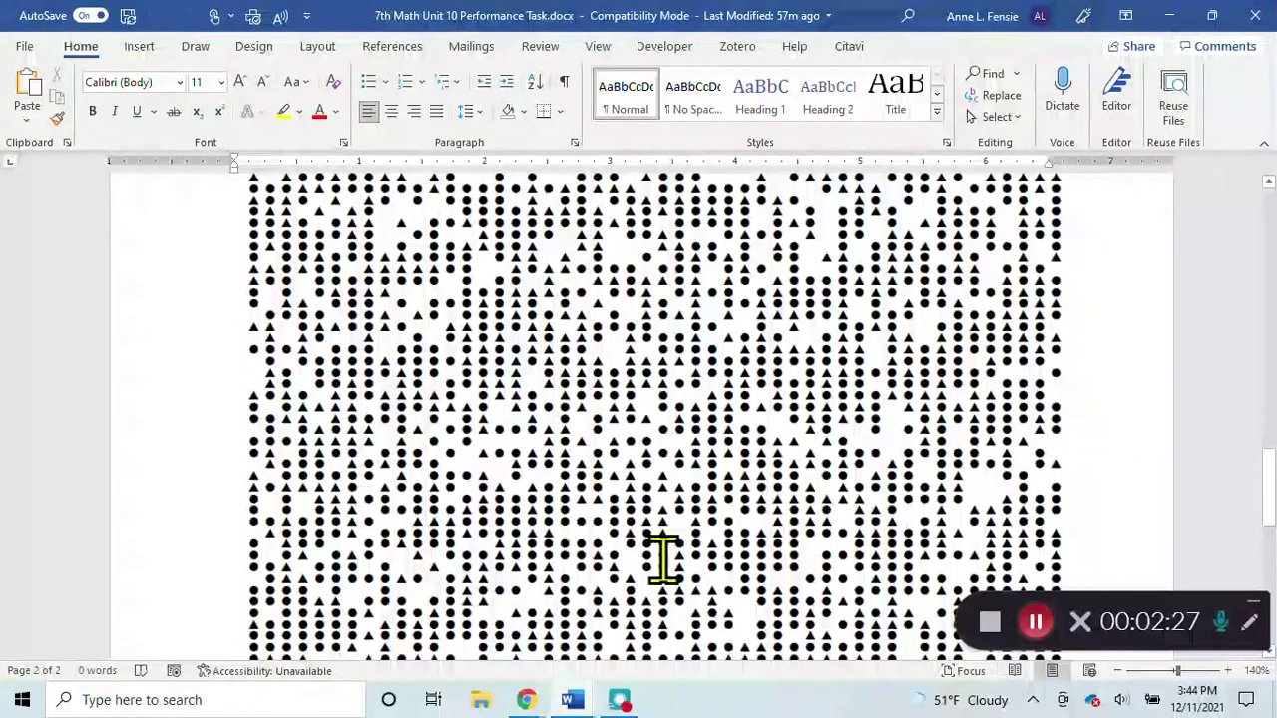
scroll(771, 577, "down", 1)
scroll(771, 577, "down", 1)
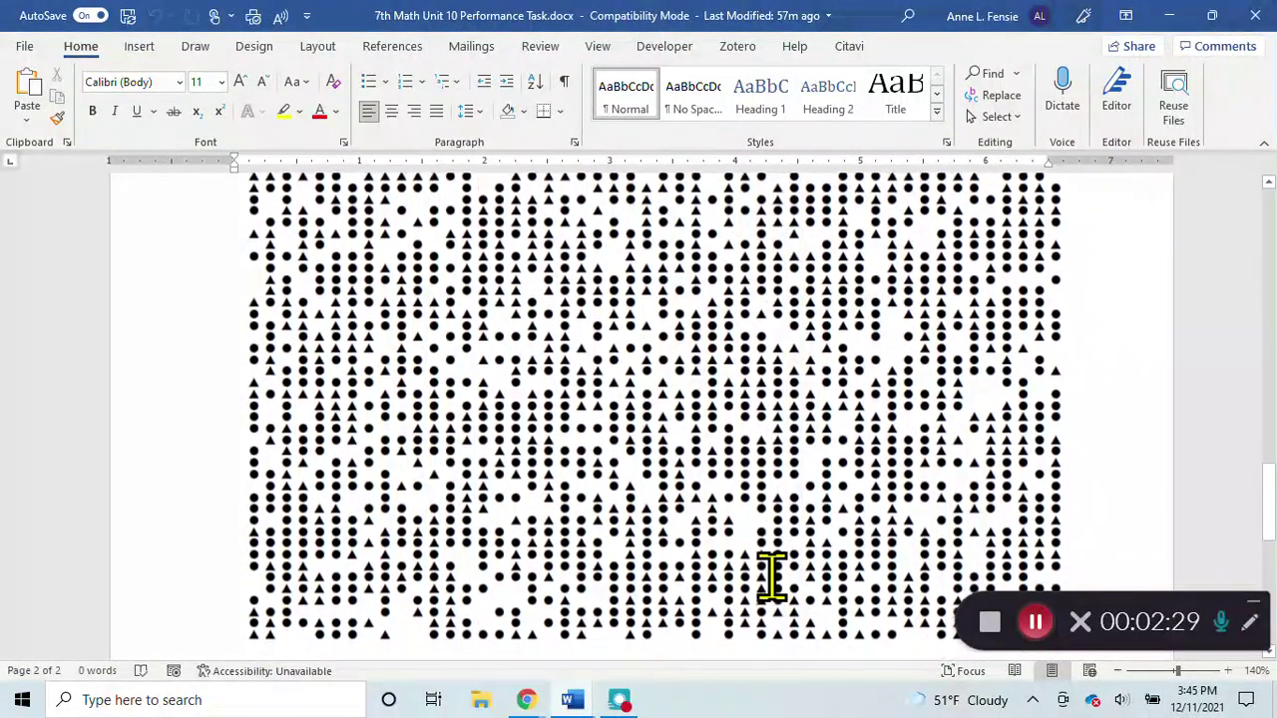
scroll(772, 576, "up", 2)
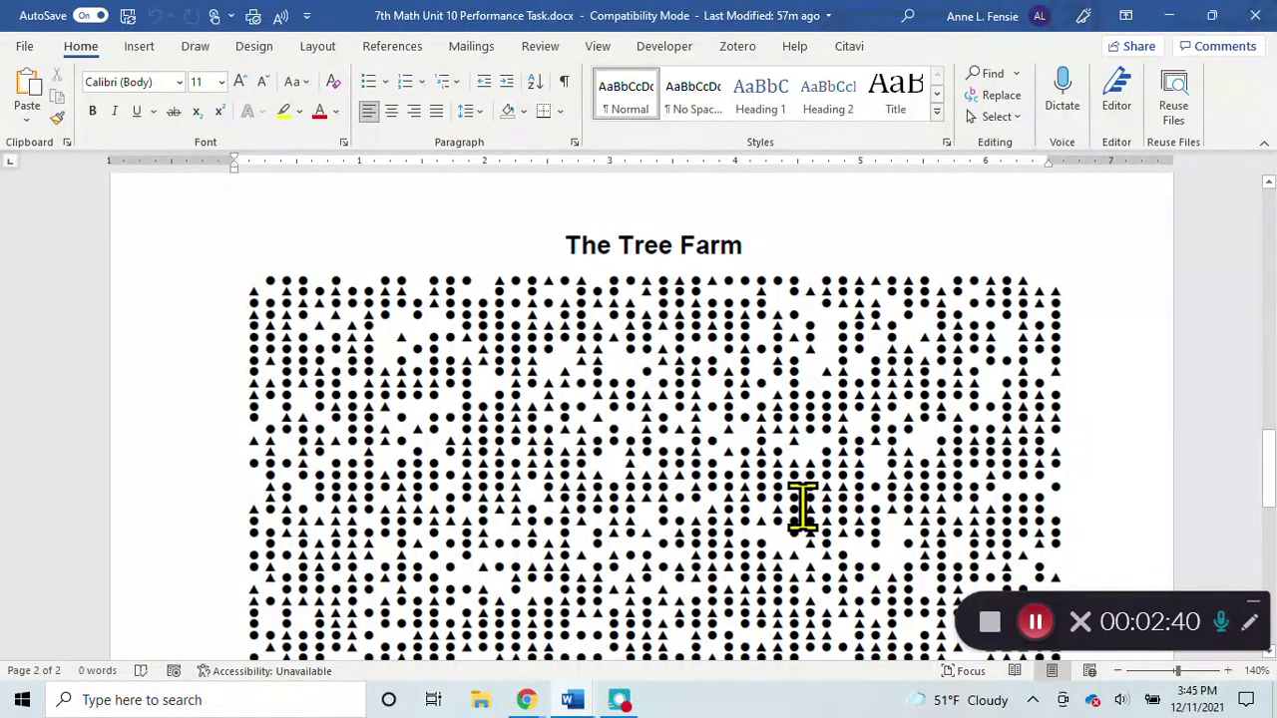
scroll(803, 509, "down", 1)
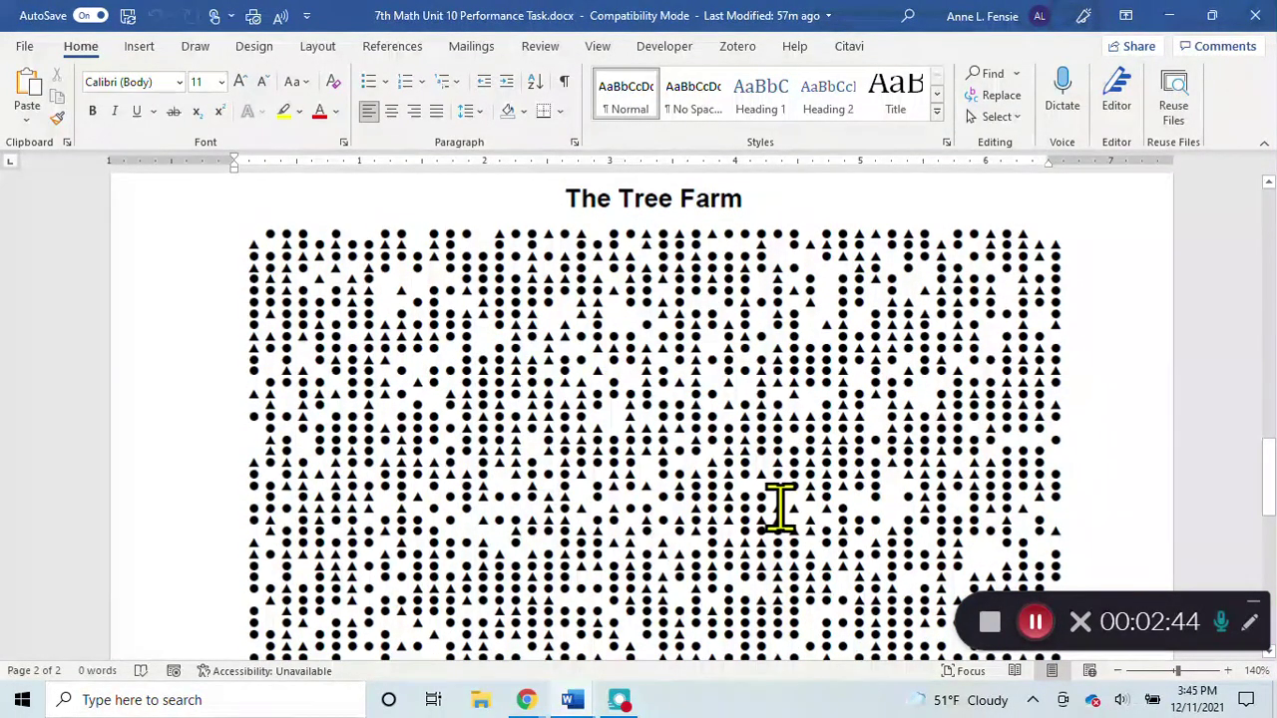
key("alt+Tab")
key("alt+Tab")
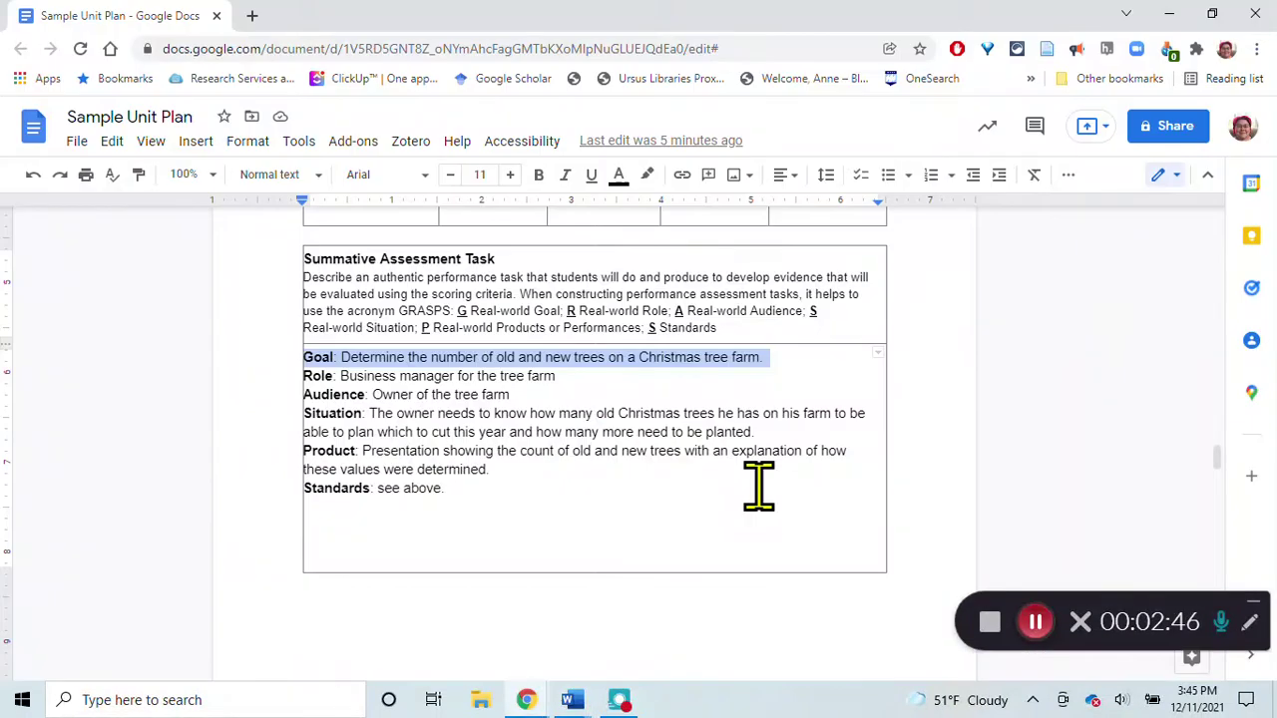
left_click(317, 377)
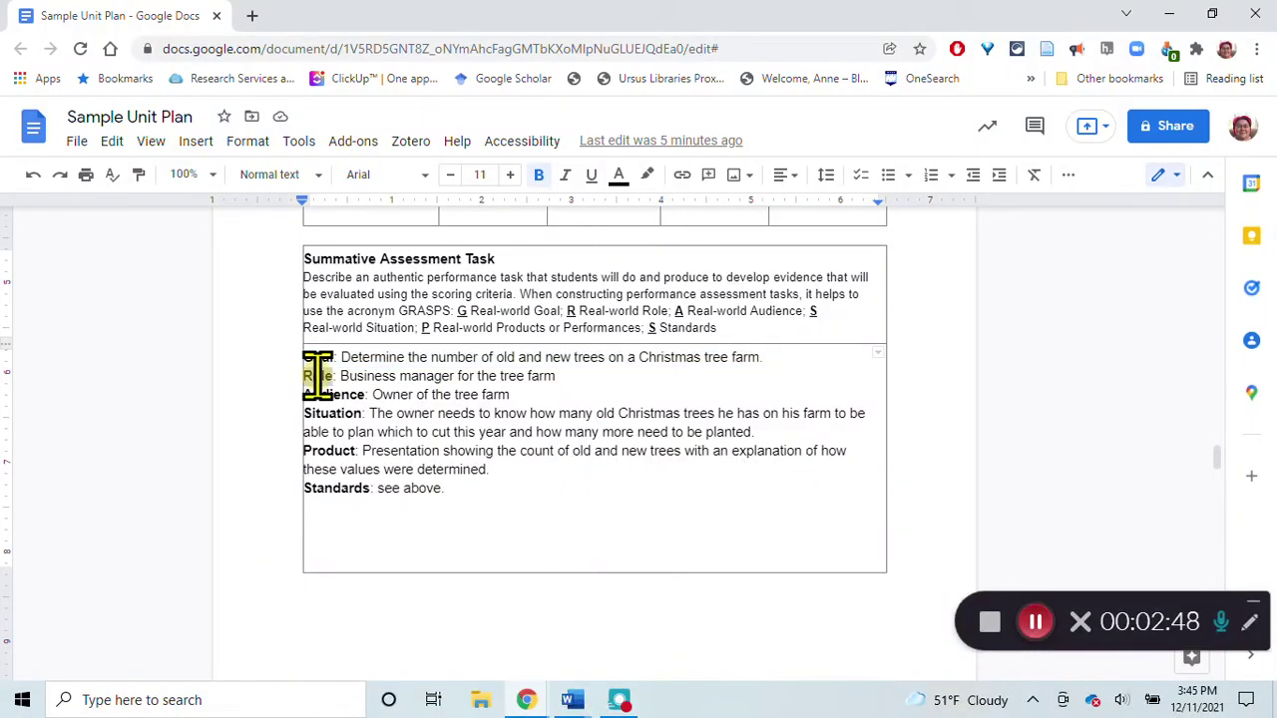
triple_click(317, 377)
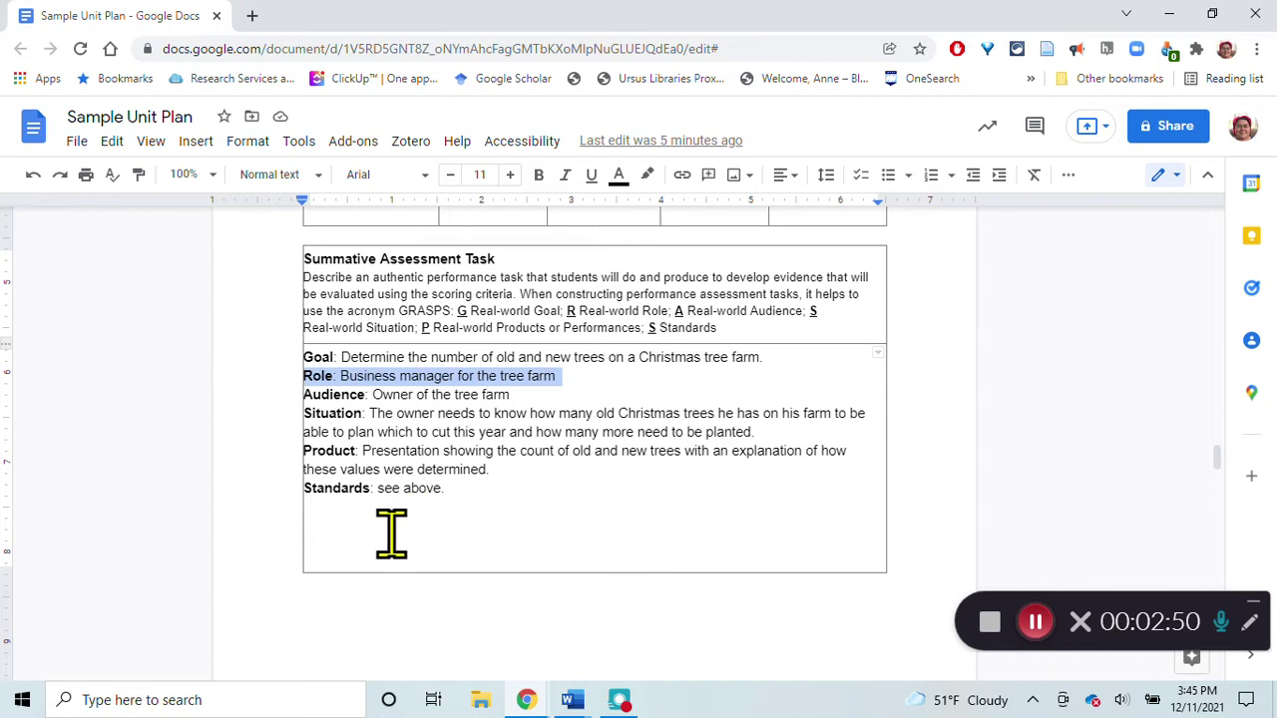
triple_click(330, 394)
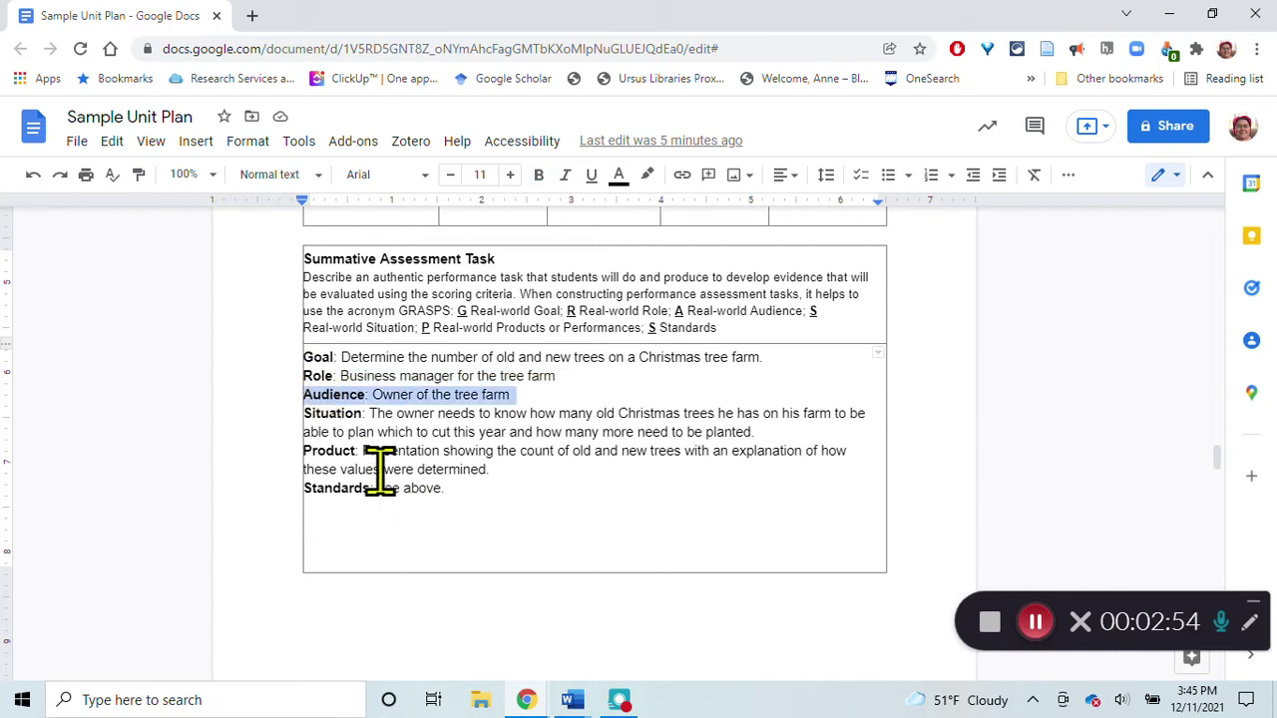
triple_click(335, 417)
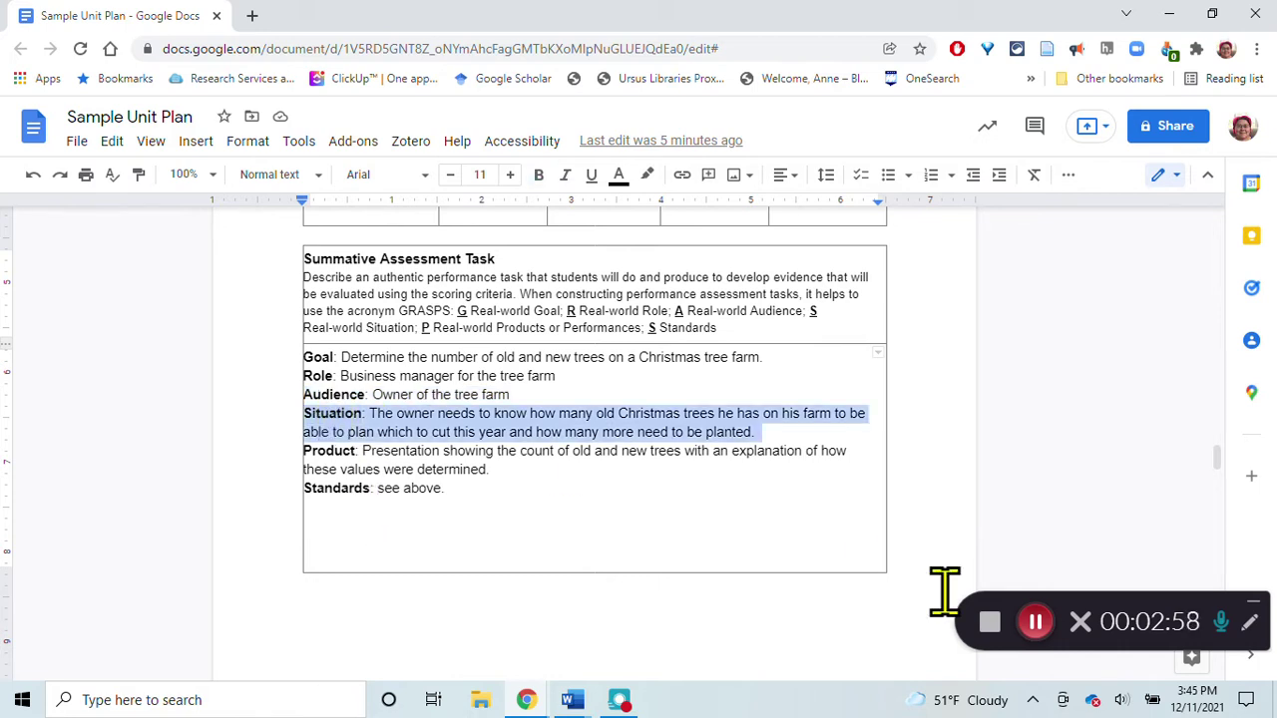
left_click(1036, 621)
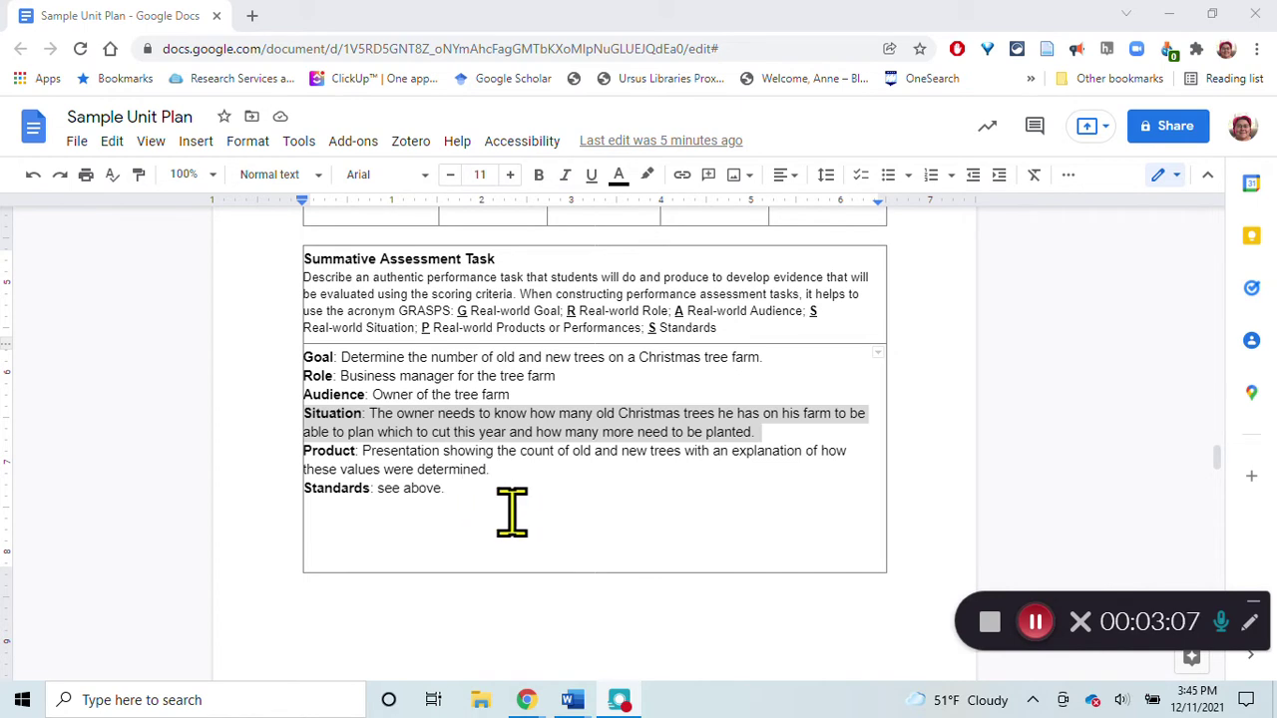
triple_click(321, 457)
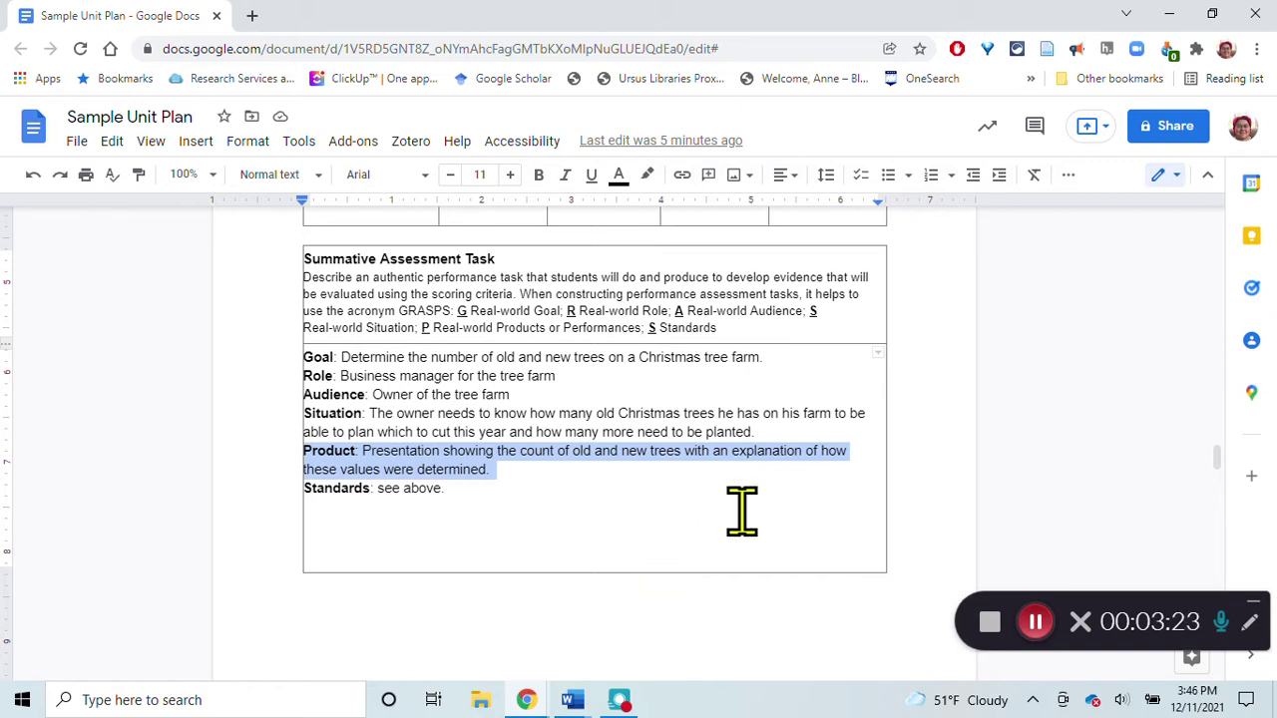
scroll(741, 512, "up", 1)
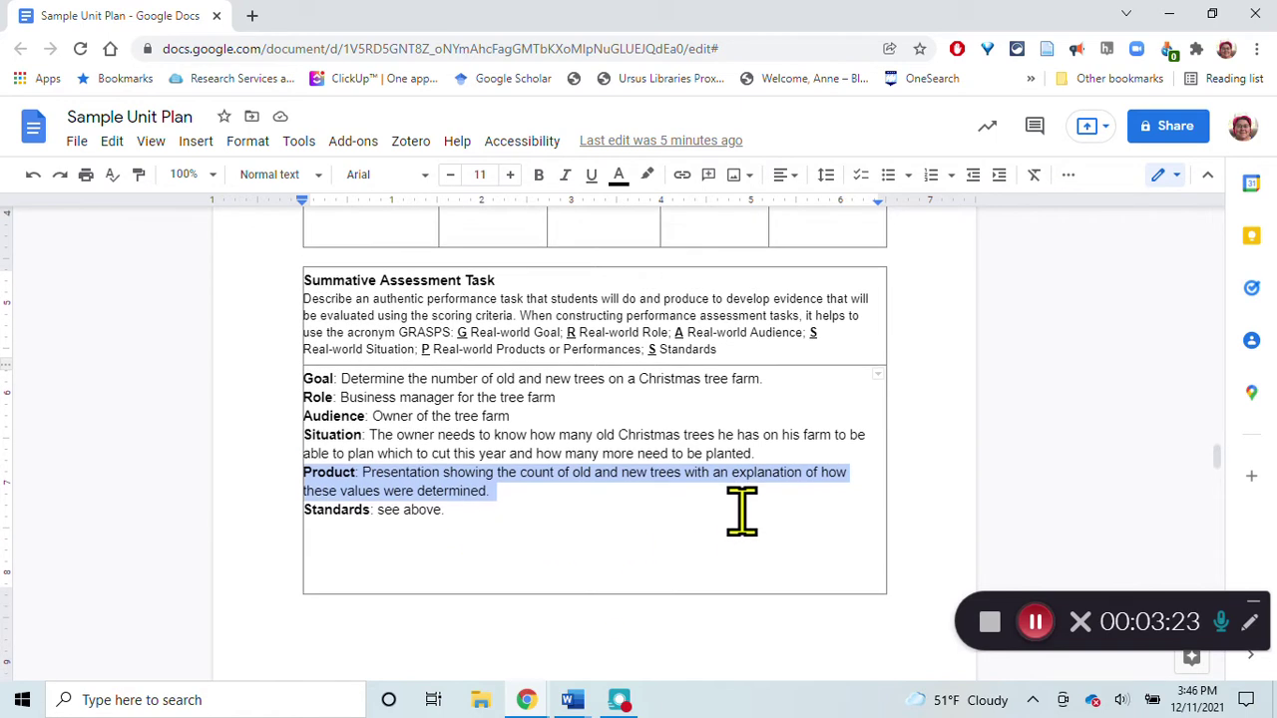
left_click(512, 511)
Place the caret in the first two indicator cells of the Stage 2 scoring criteria table.
scroll(765, 490, "up", 1)
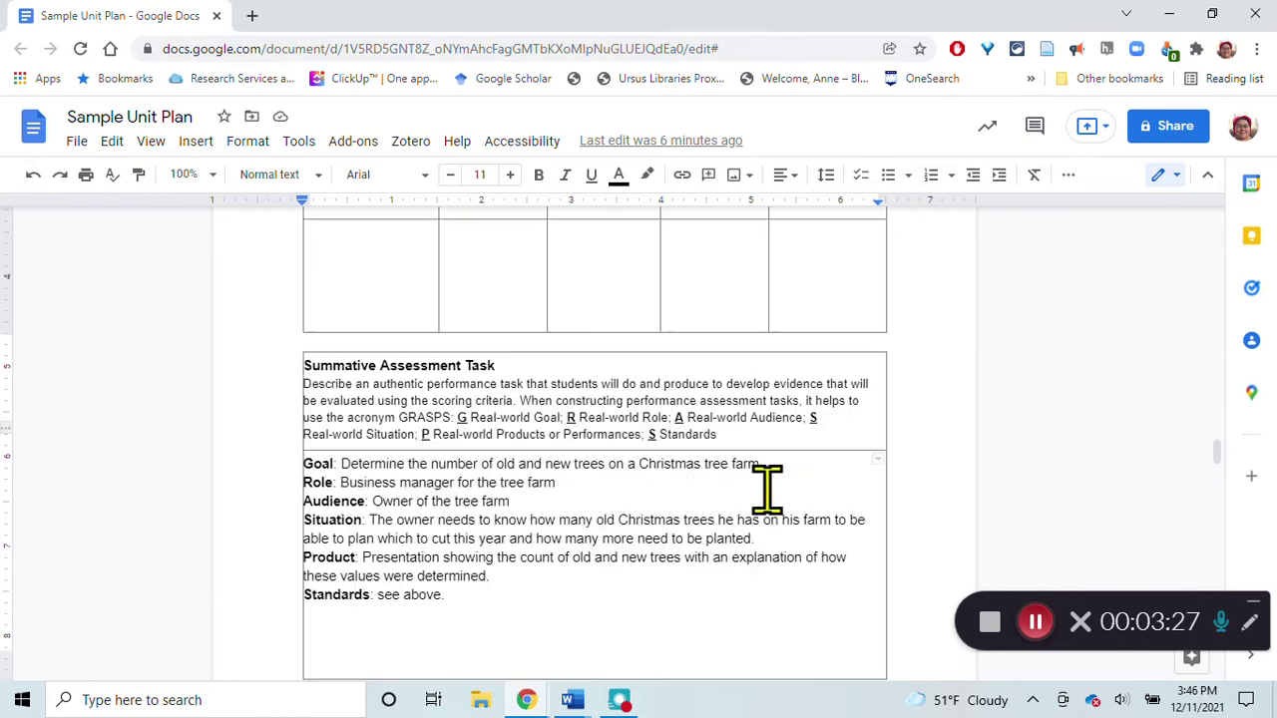
scroll(767, 489, "down", 4)
scroll(766, 490, "up", 3)
scroll(764, 490, "down", 6)
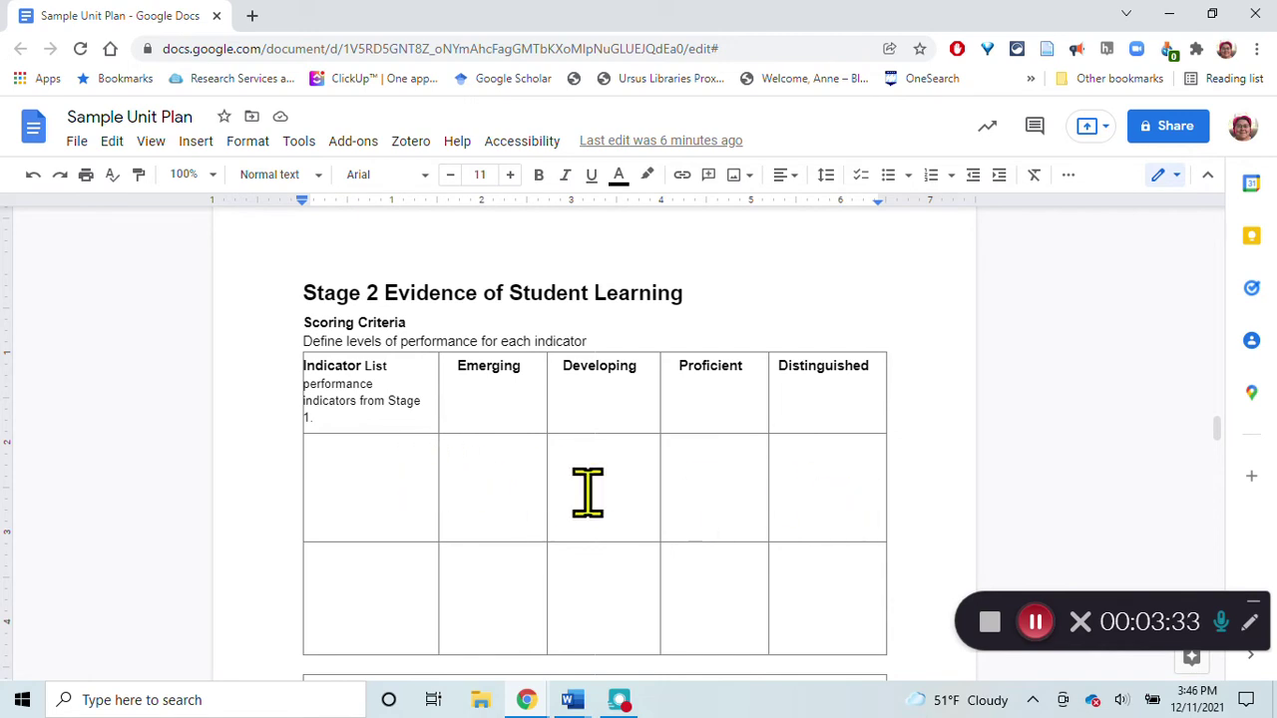
left_click(394, 477)
left_click(380, 594)
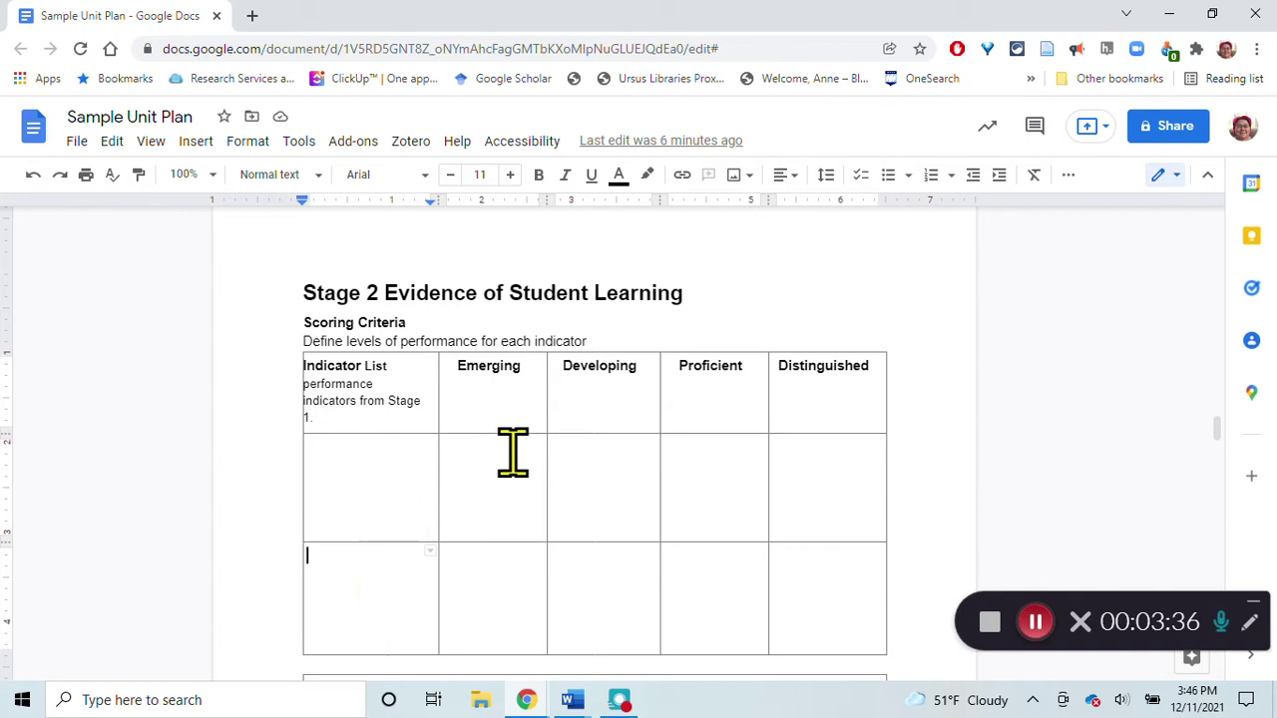
Select primary performance indicator 1 about selecting, executing and justifying a sampling strategy.
scroll(513, 449, "up", 5)
scroll(512, 454, "up", 10)
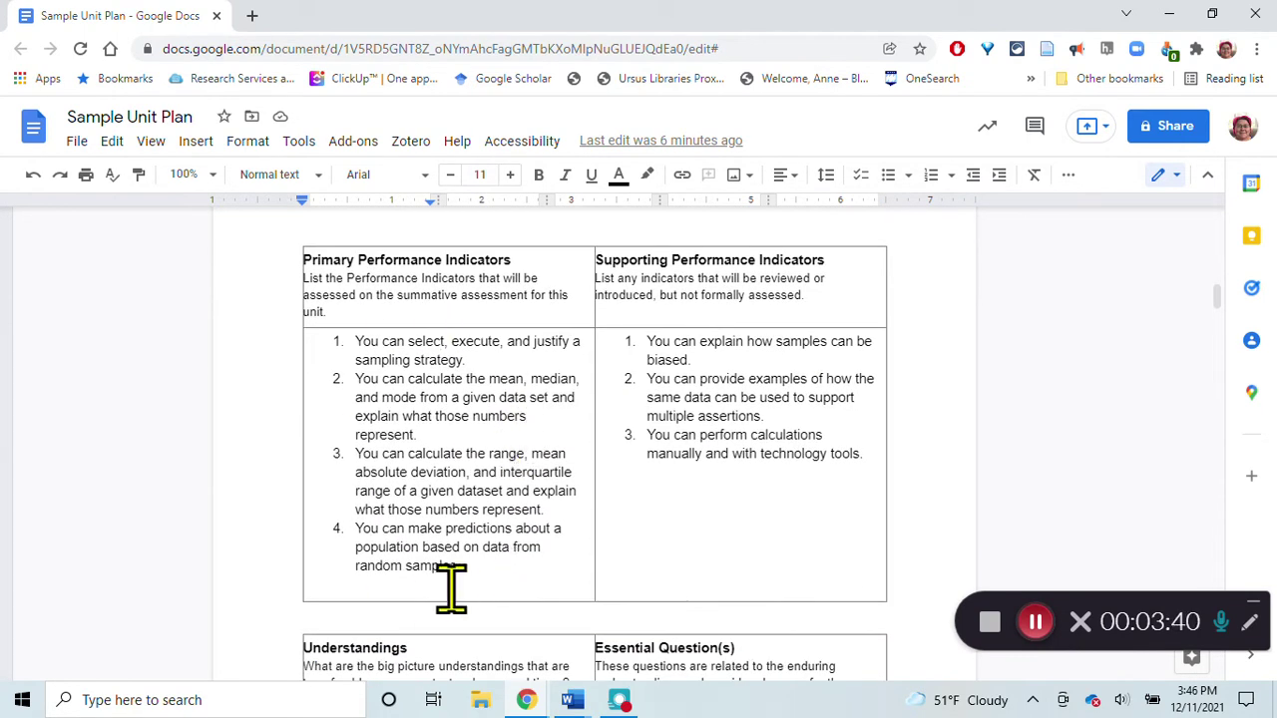
triple_click(380, 348)
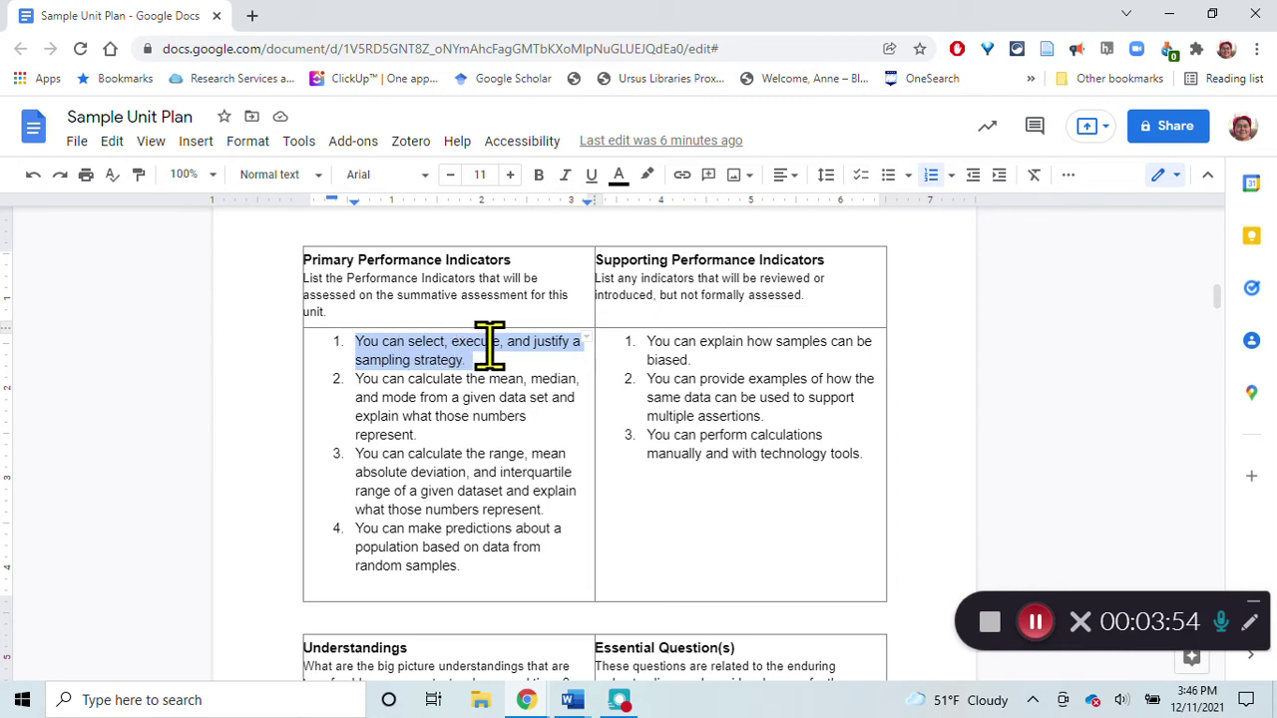
triple_click(399, 379)
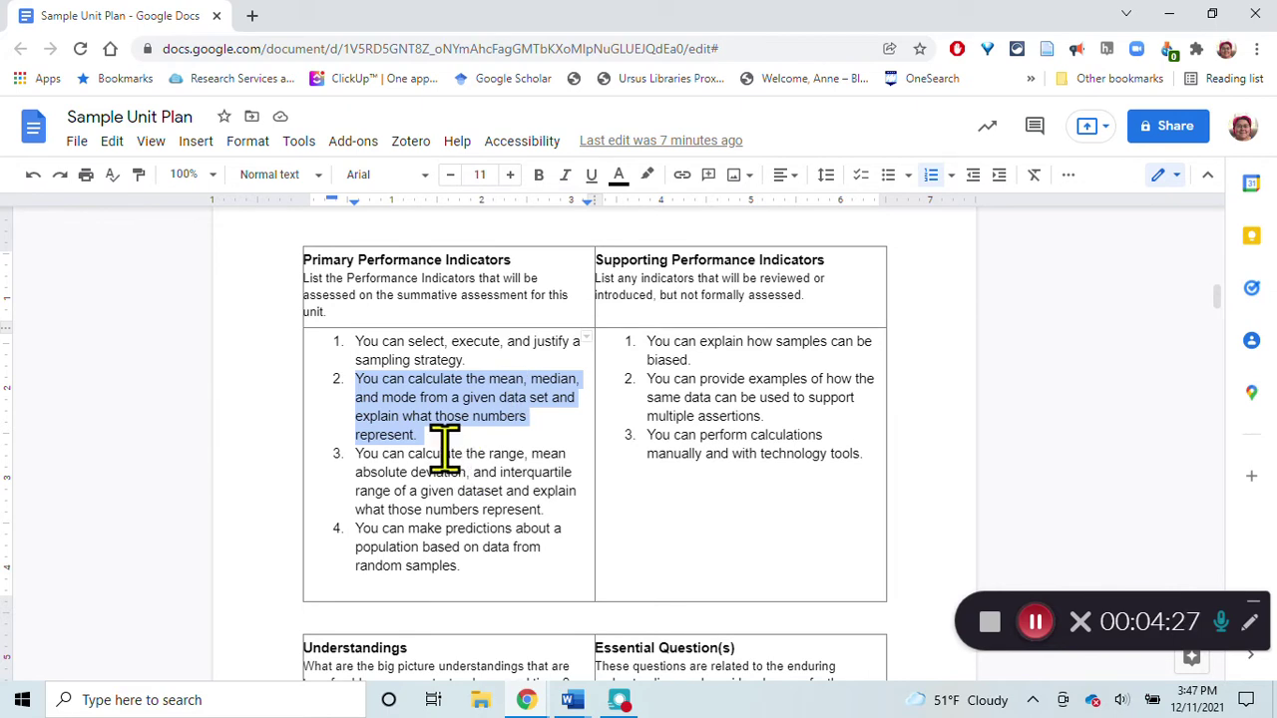
triple_click(367, 456)
scroll(570, 520, "down", 1)
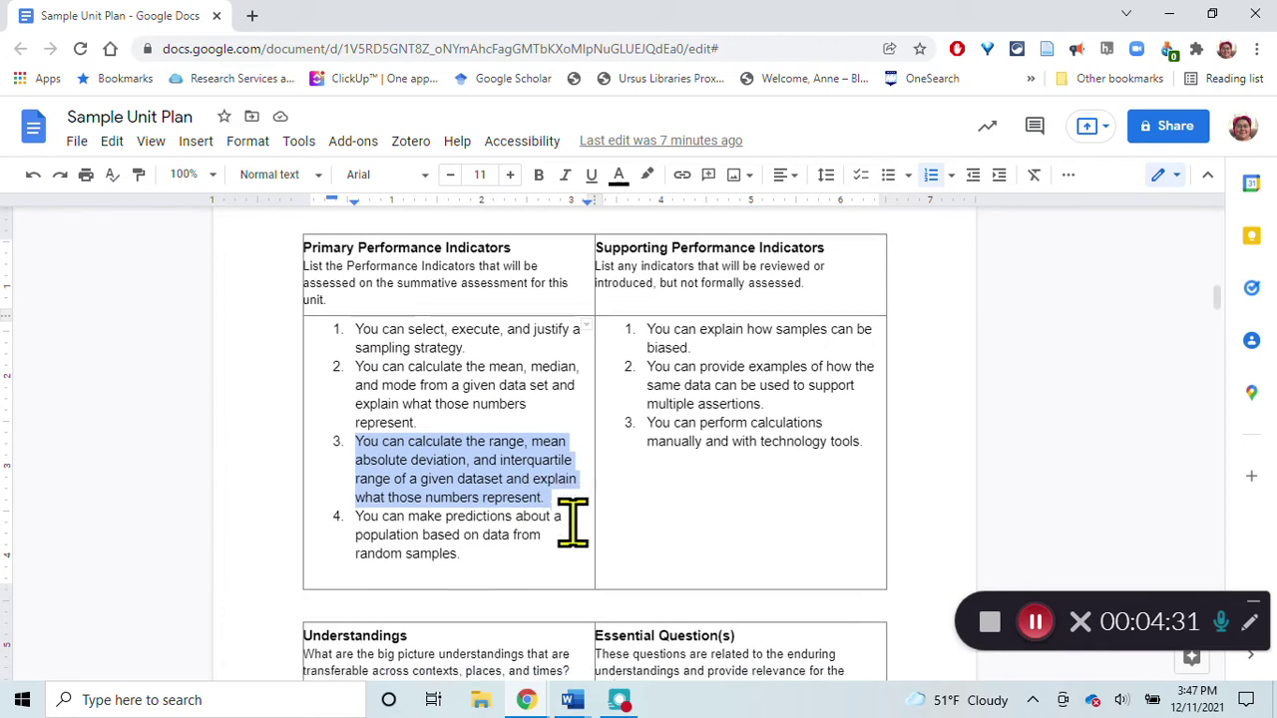
scroll(573, 523, "down", 1)
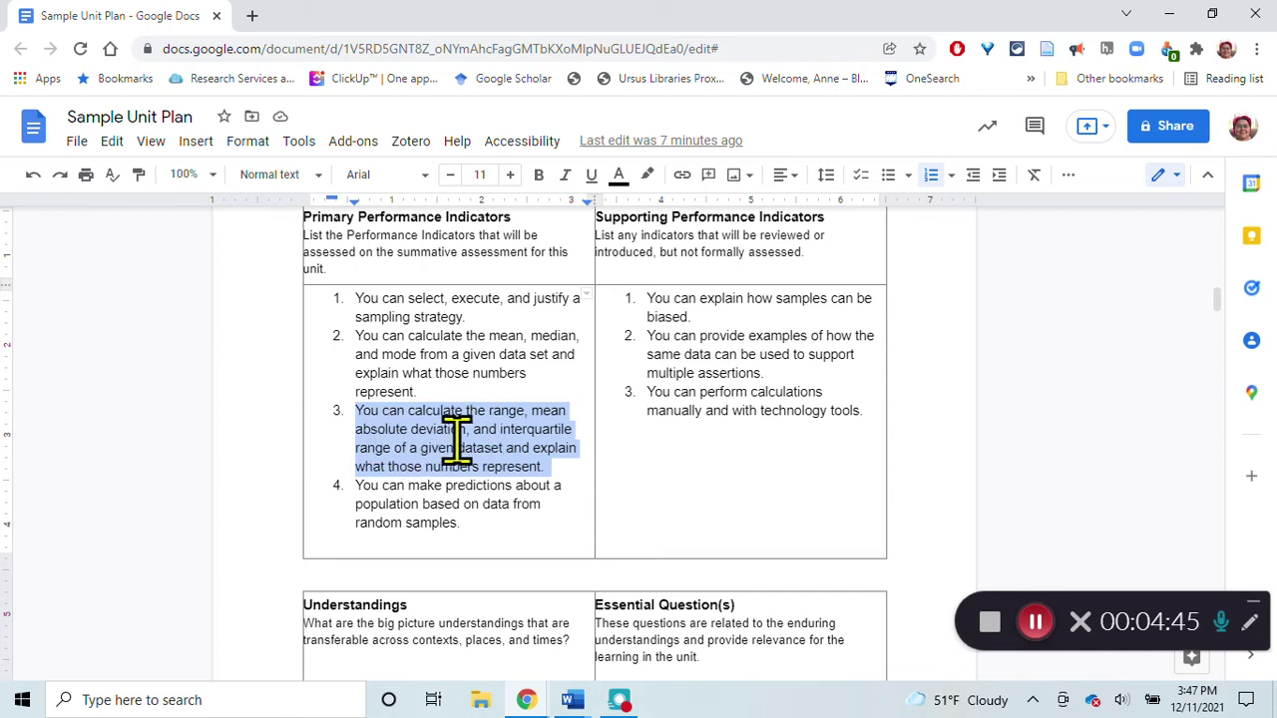
triple_click(393, 490)
scroll(627, 523, "down", 1)
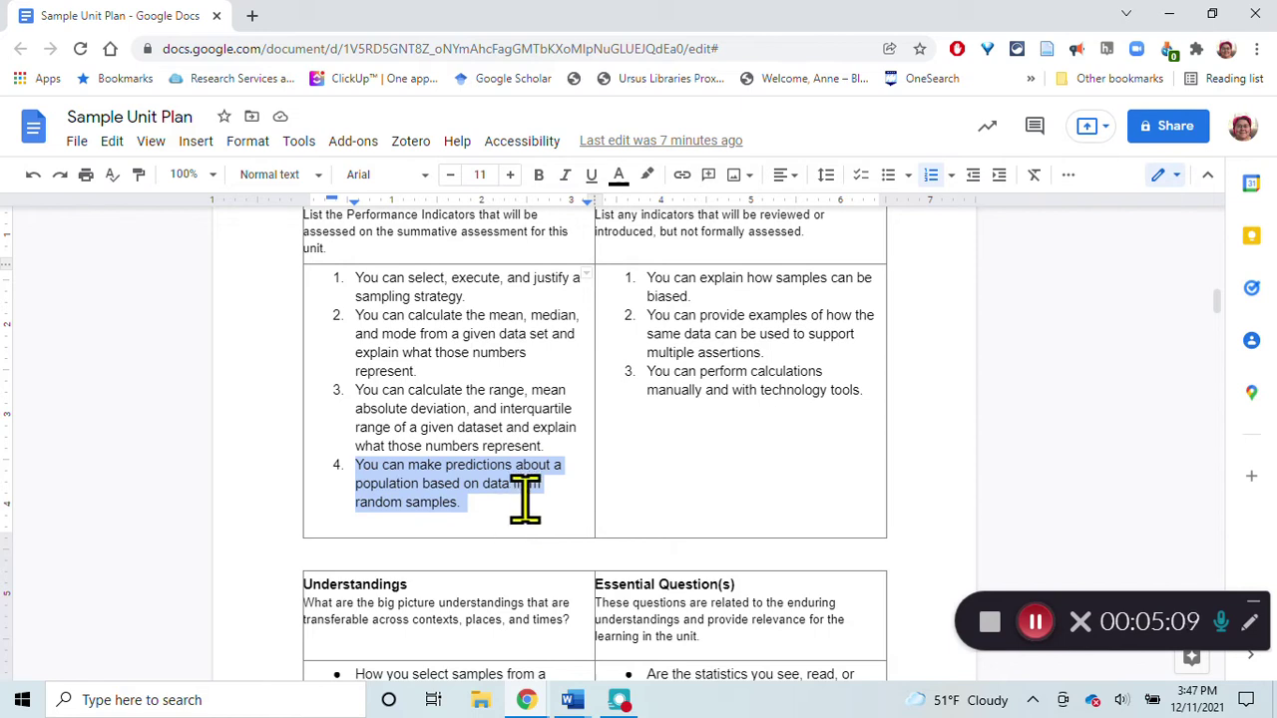
scroll(522, 494, "up", 1)
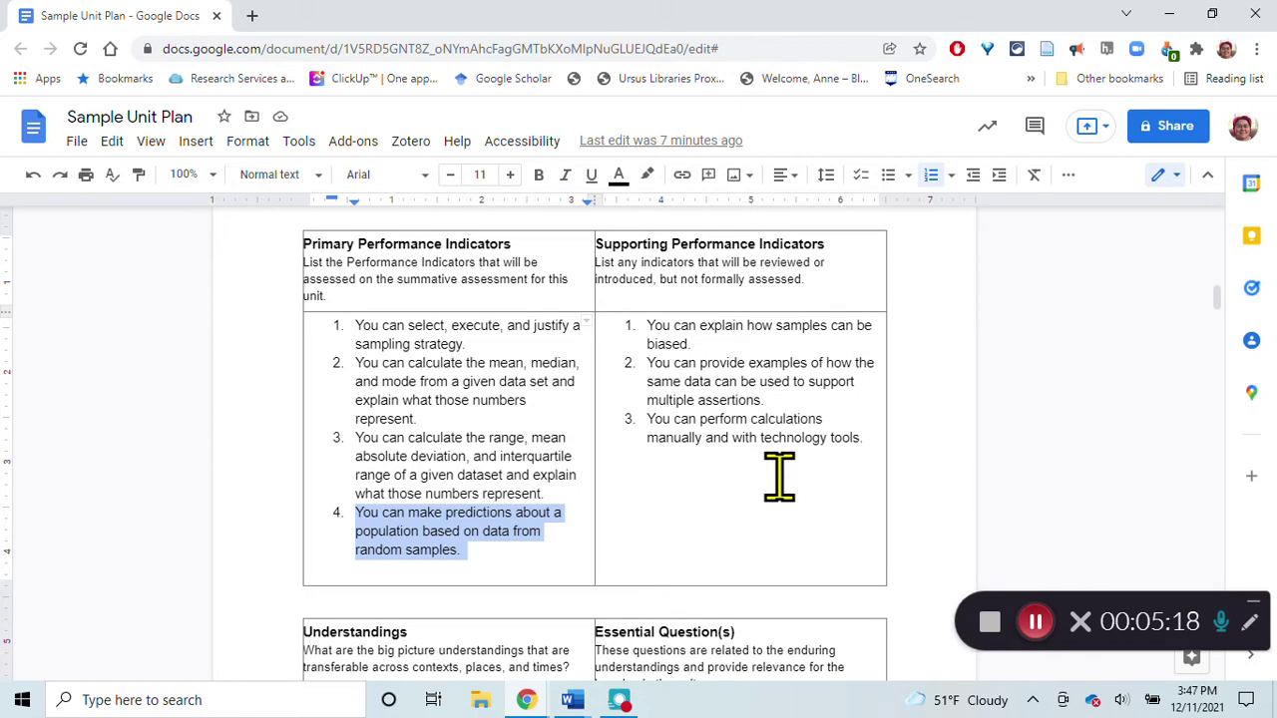
Highlight supporting indicators 1–3 on biased samples, supporting assertions and calculations in turn.
triple_click(658, 331)
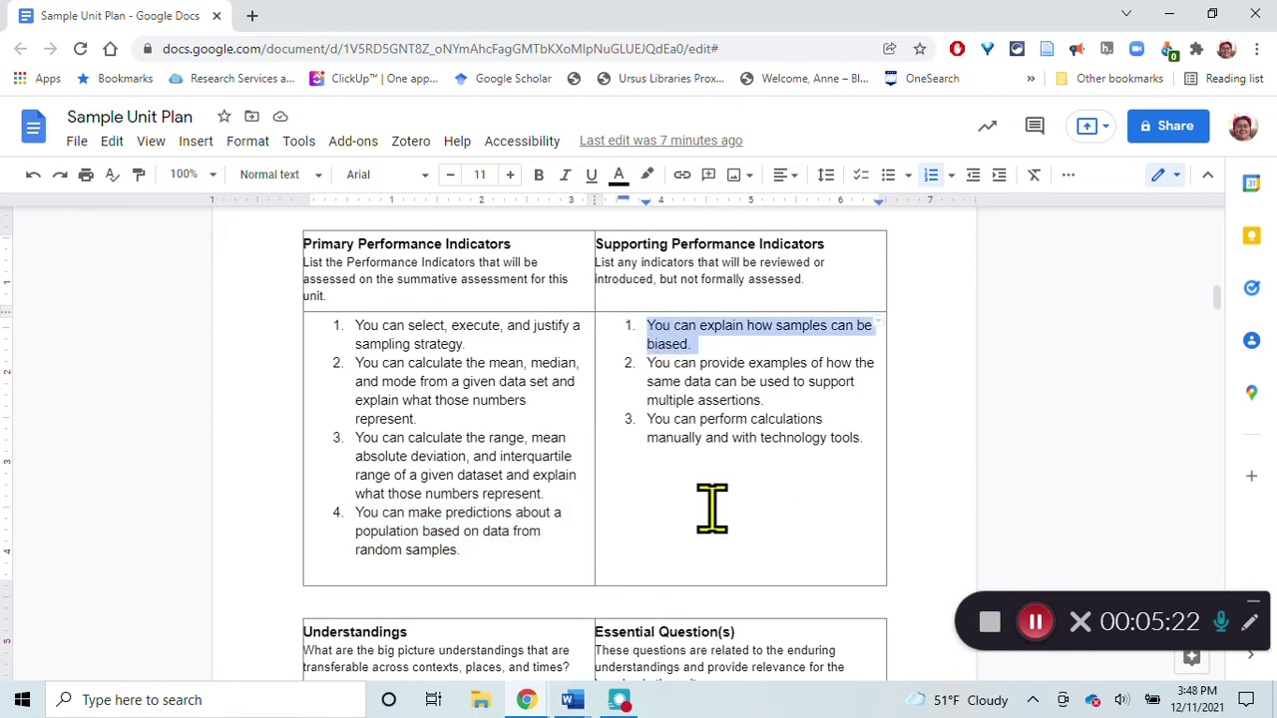
triple_click(683, 377)
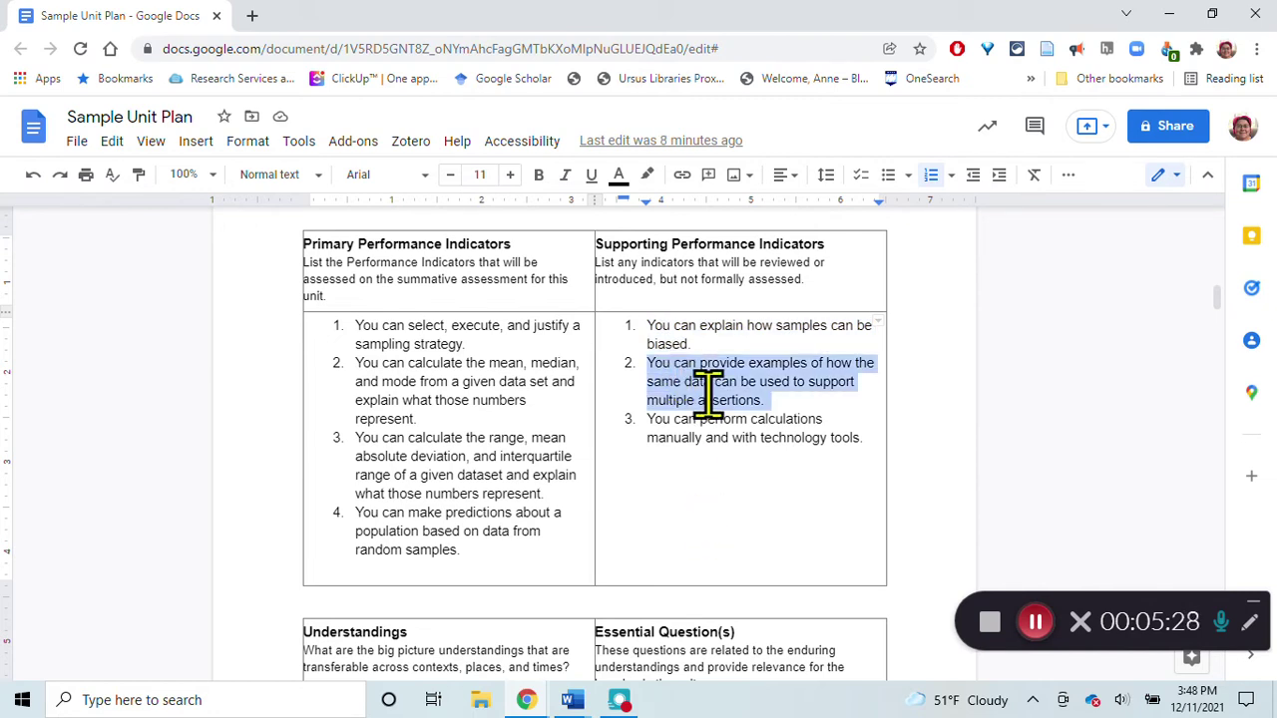
triple_click(702, 427)
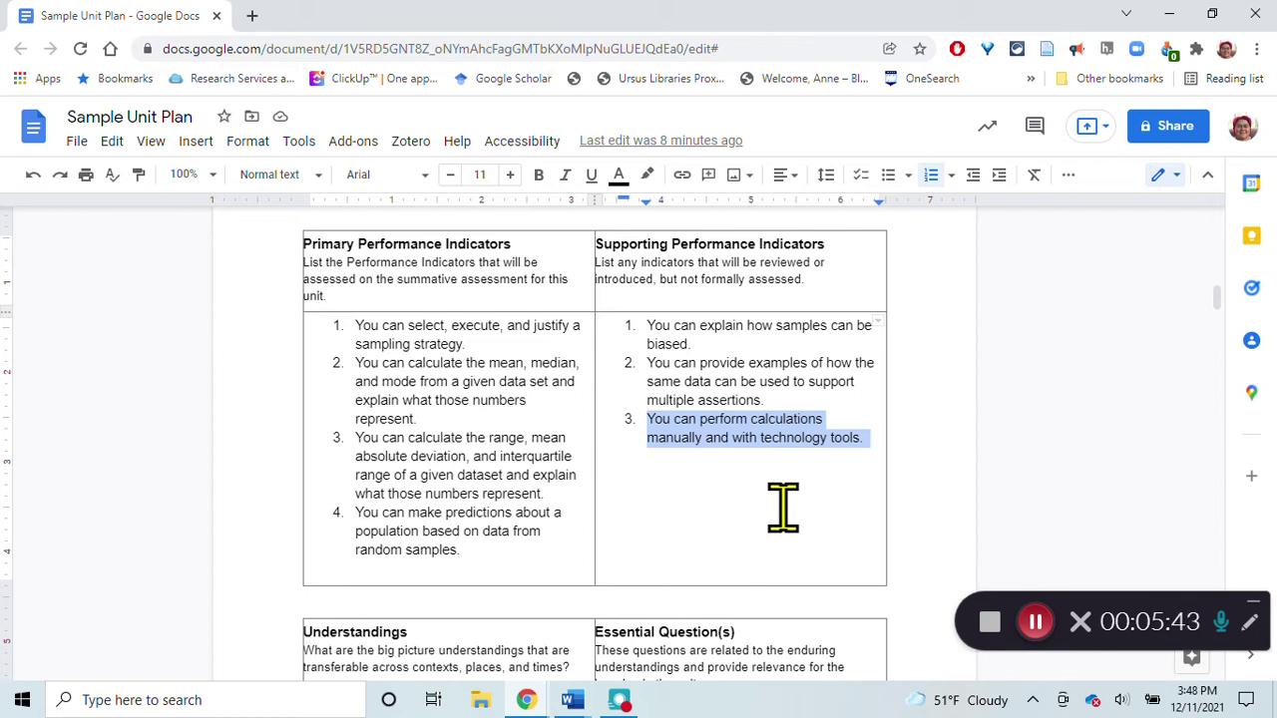
scroll(783, 509, "down", 4)
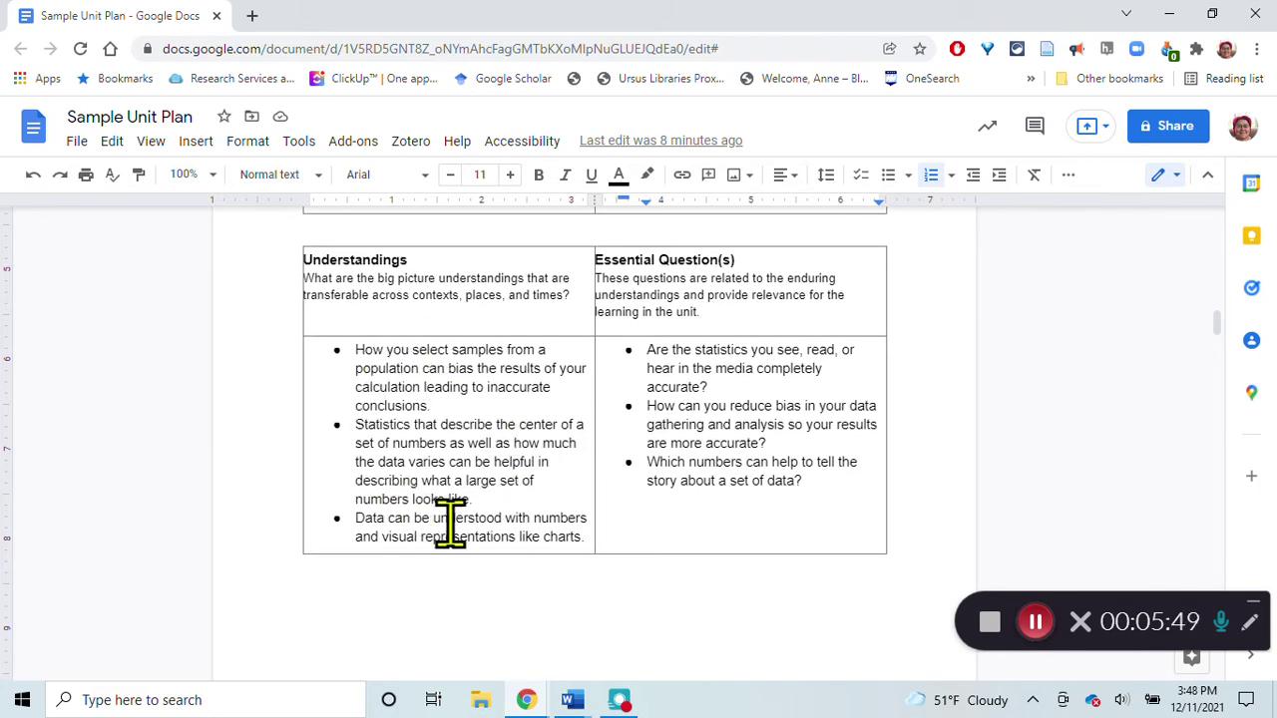
triple_click(400, 365)
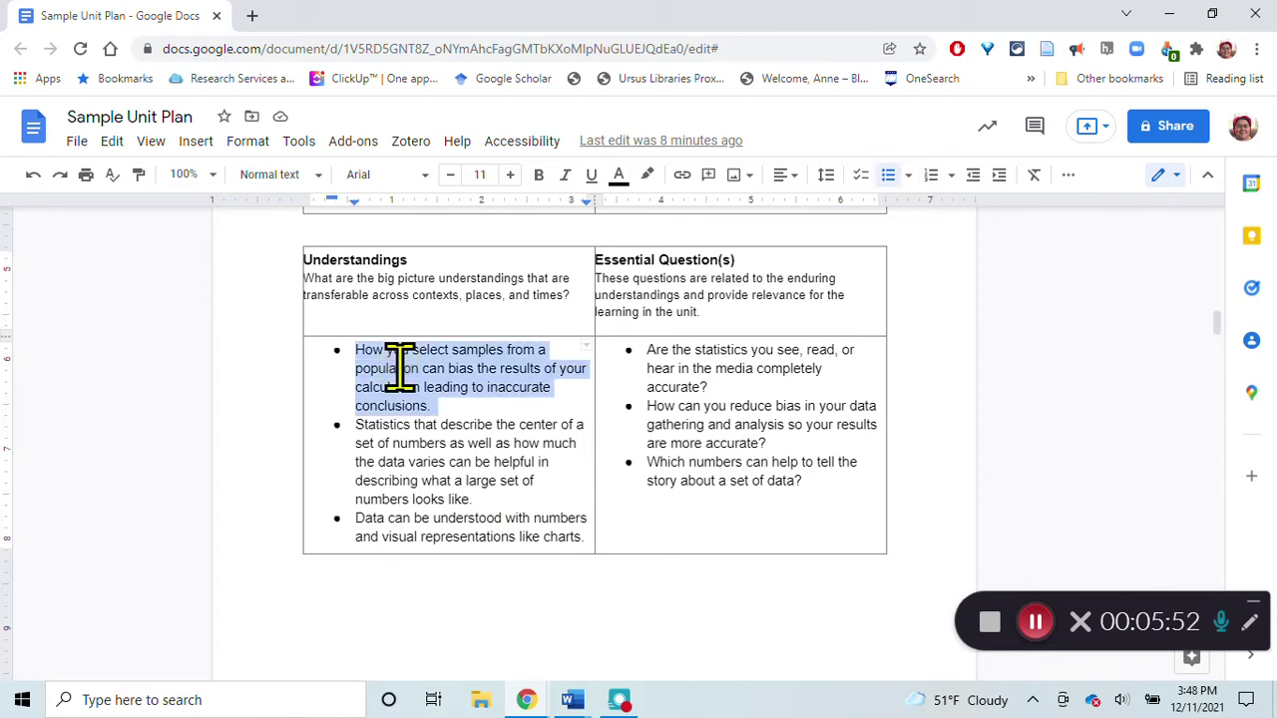
left_click(465, 602)
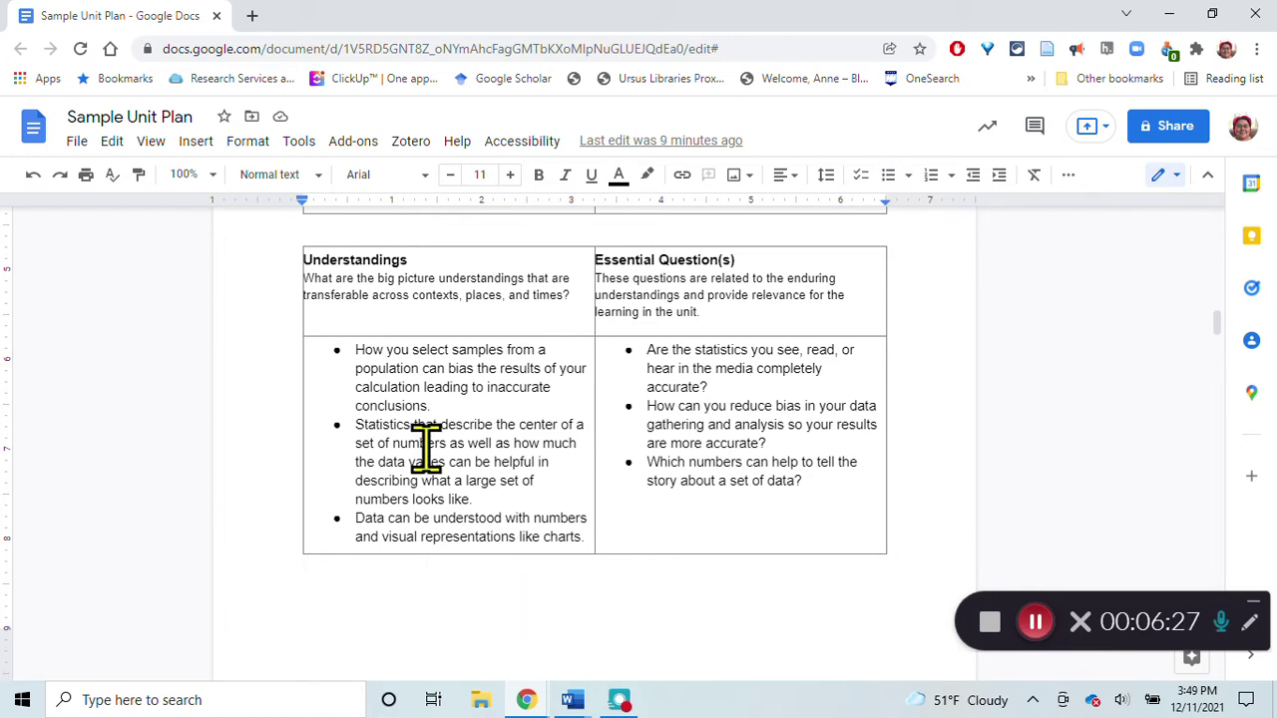
left_click(437, 377)
triple_click(437, 378)
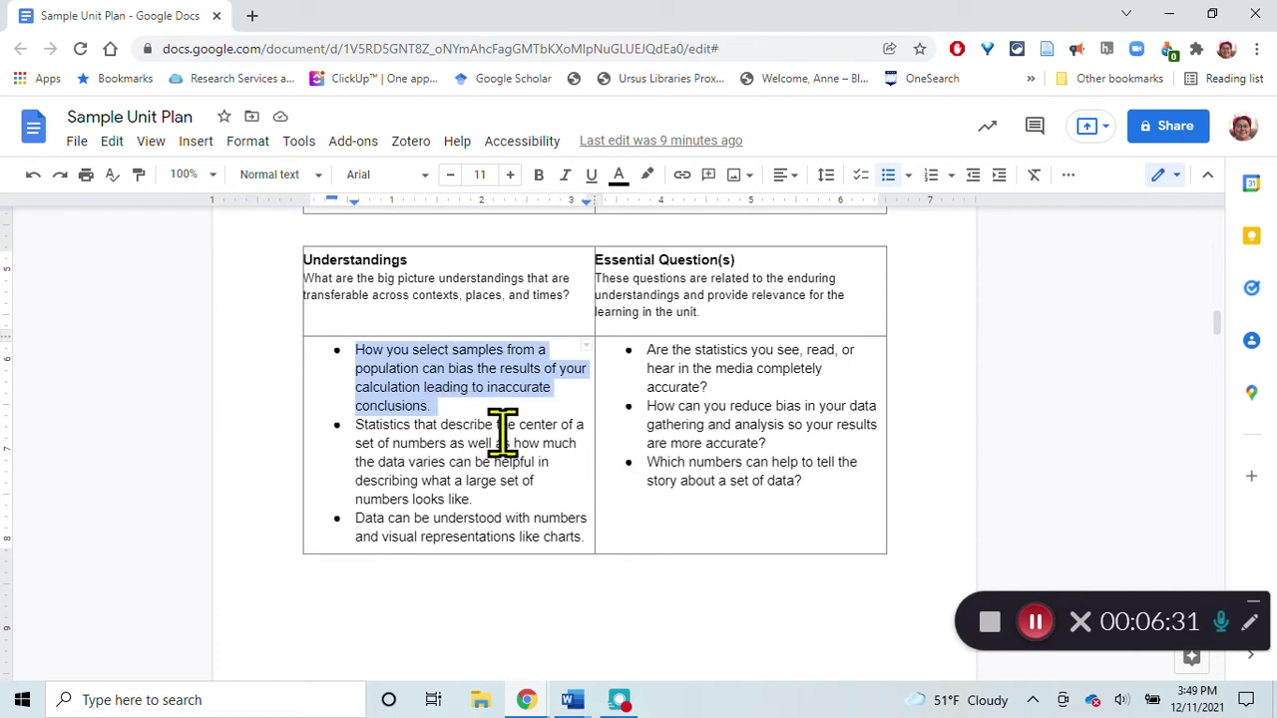
scroll(629, 394, "down", 3)
Highlight each dataset entry: FIFA 2021 Complete Player Dataset, Top Streamers on Twitch, International Food Security Dataset.
scroll(630, 394, "down", 10)
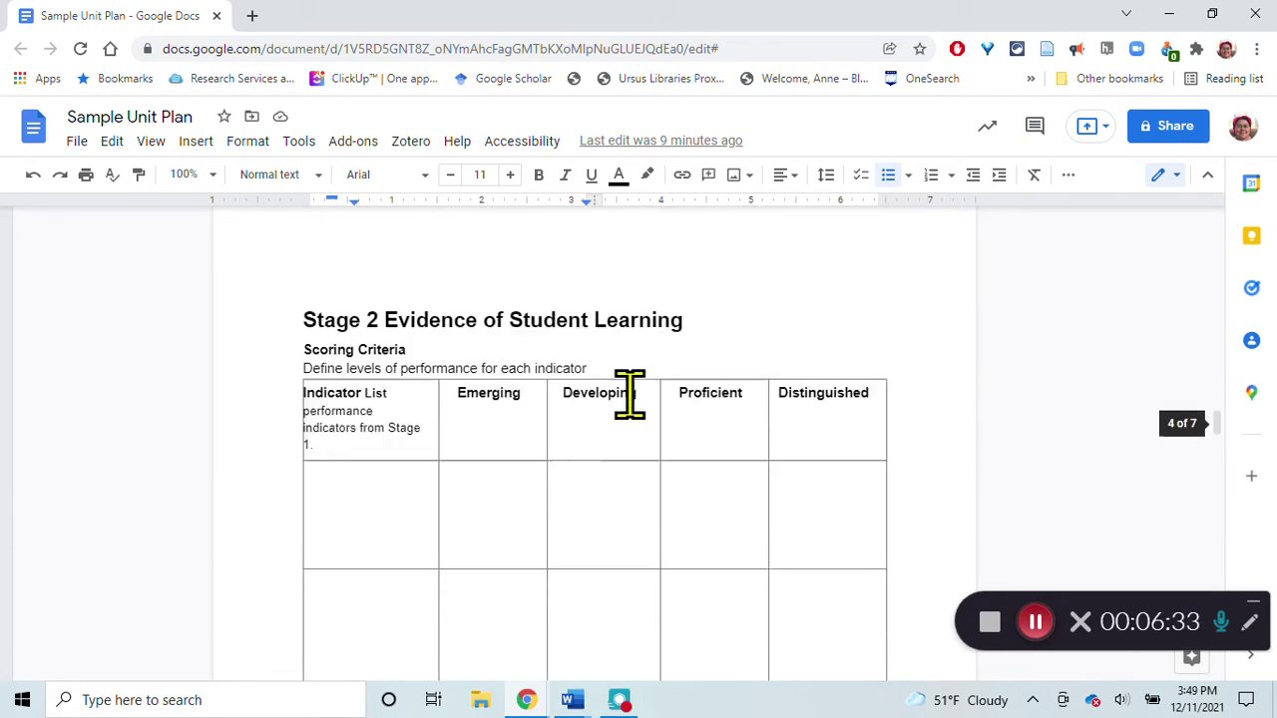
scroll(630, 394, "down", 10)
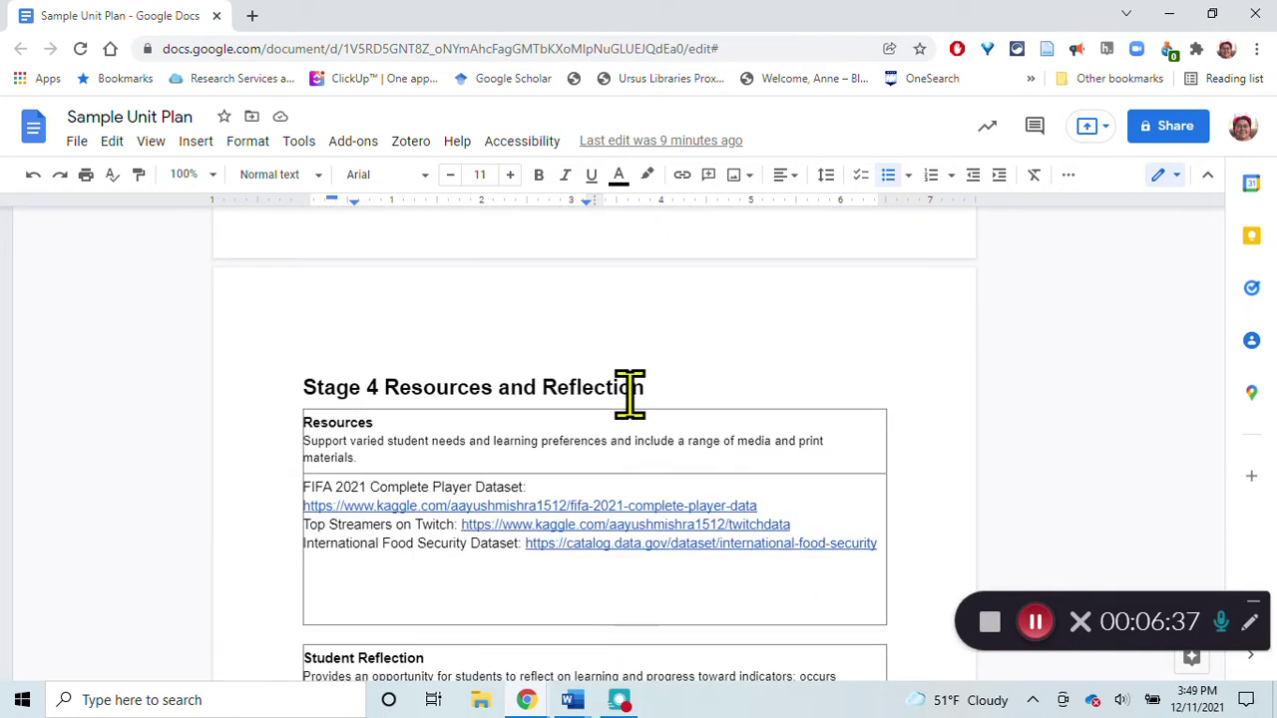
scroll(630, 394, "down", 1)
triple_click(319, 369)
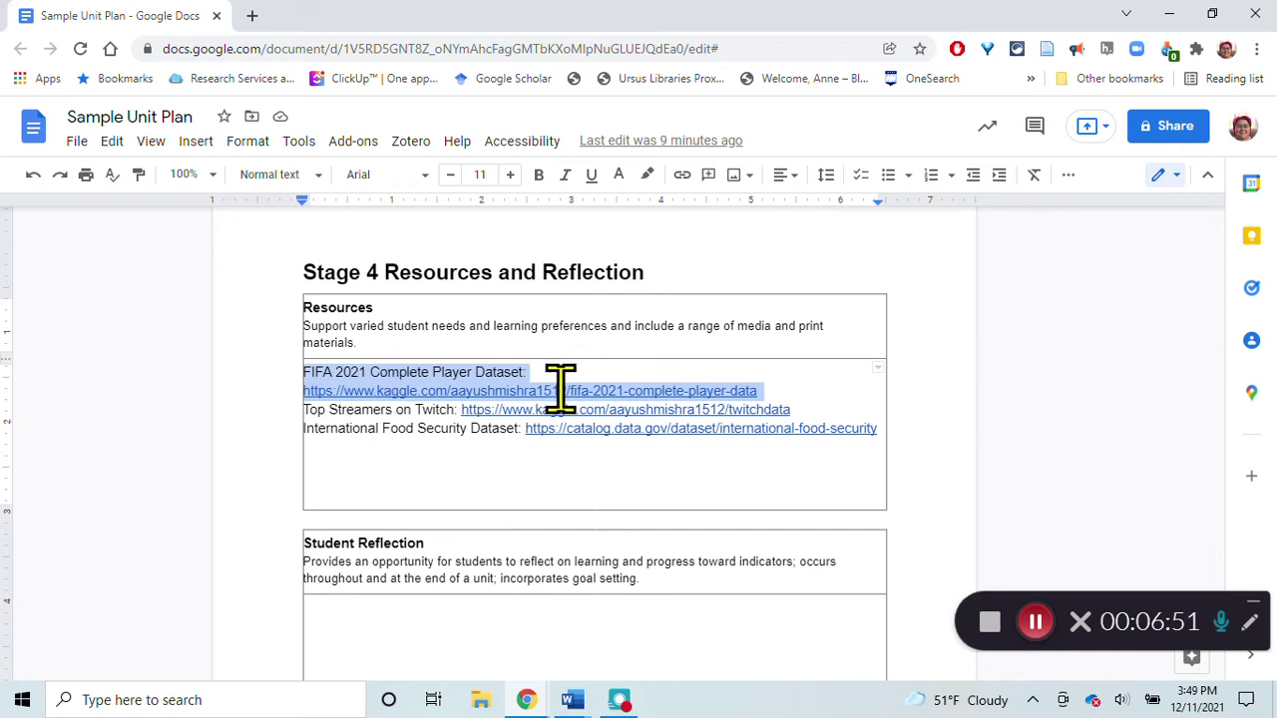
triple_click(478, 409)
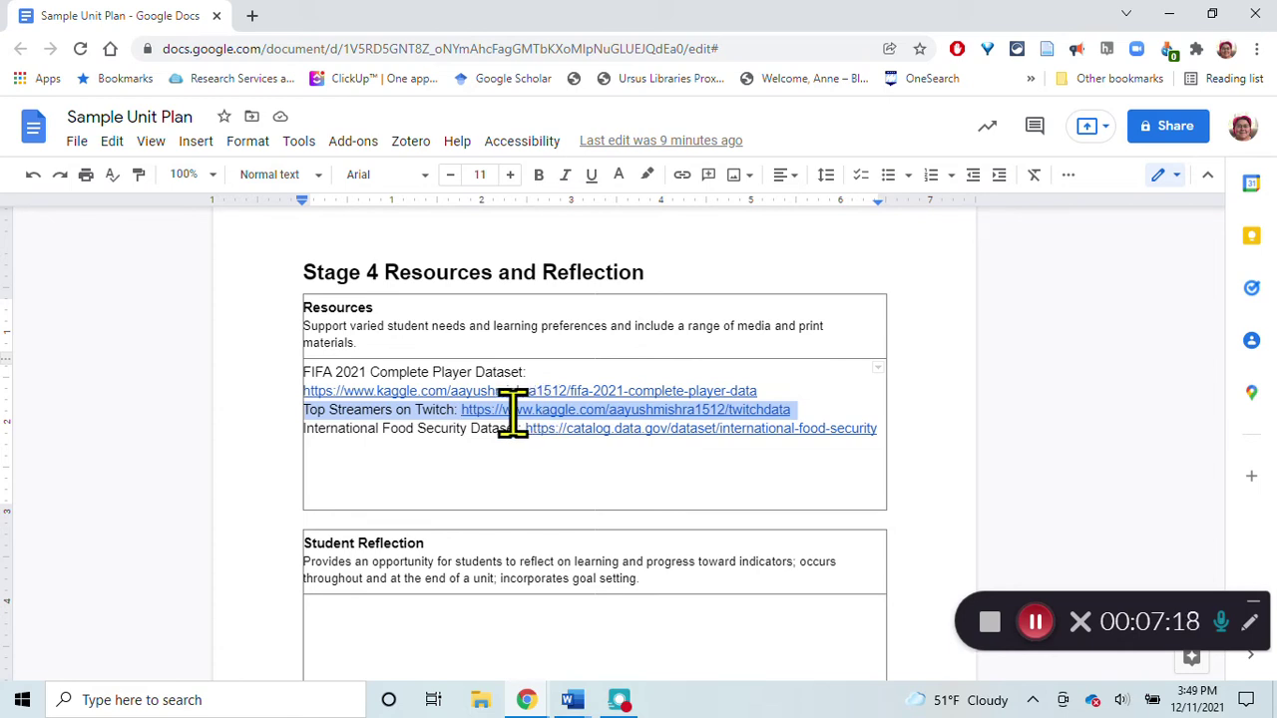
left_click(458, 431)
triple_click(458, 431)
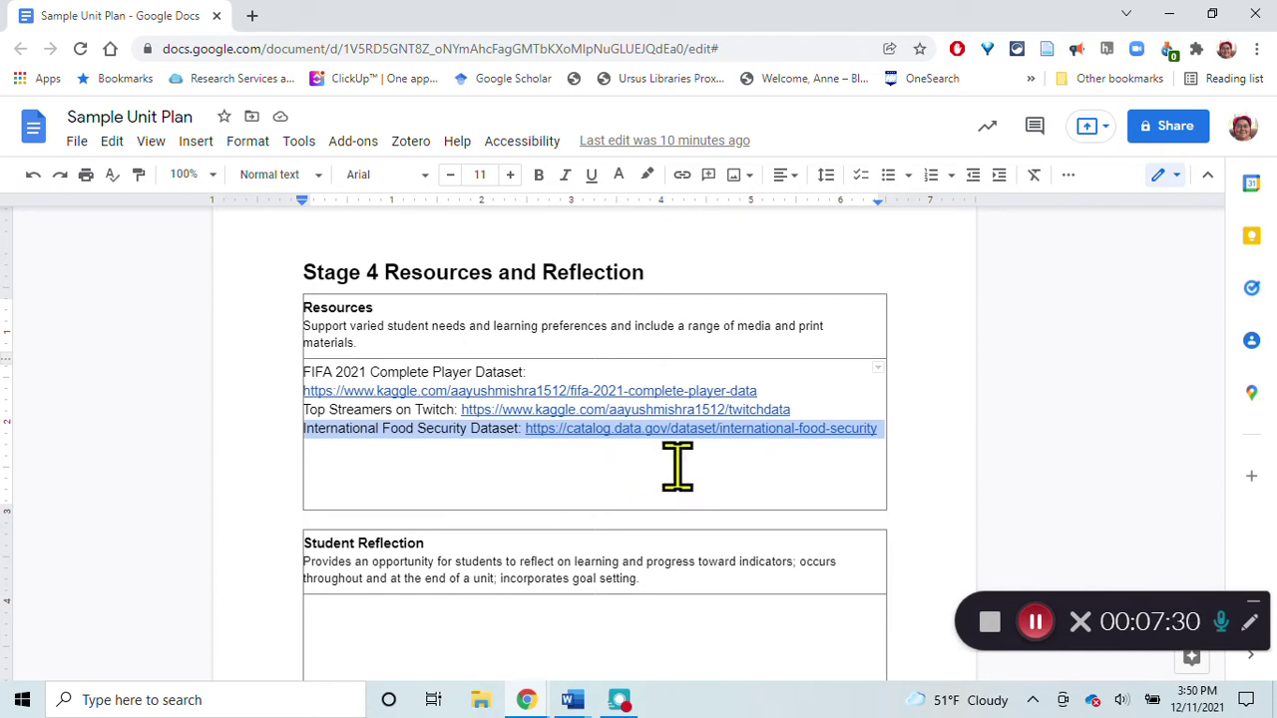
scroll(710, 465, "up", 15)
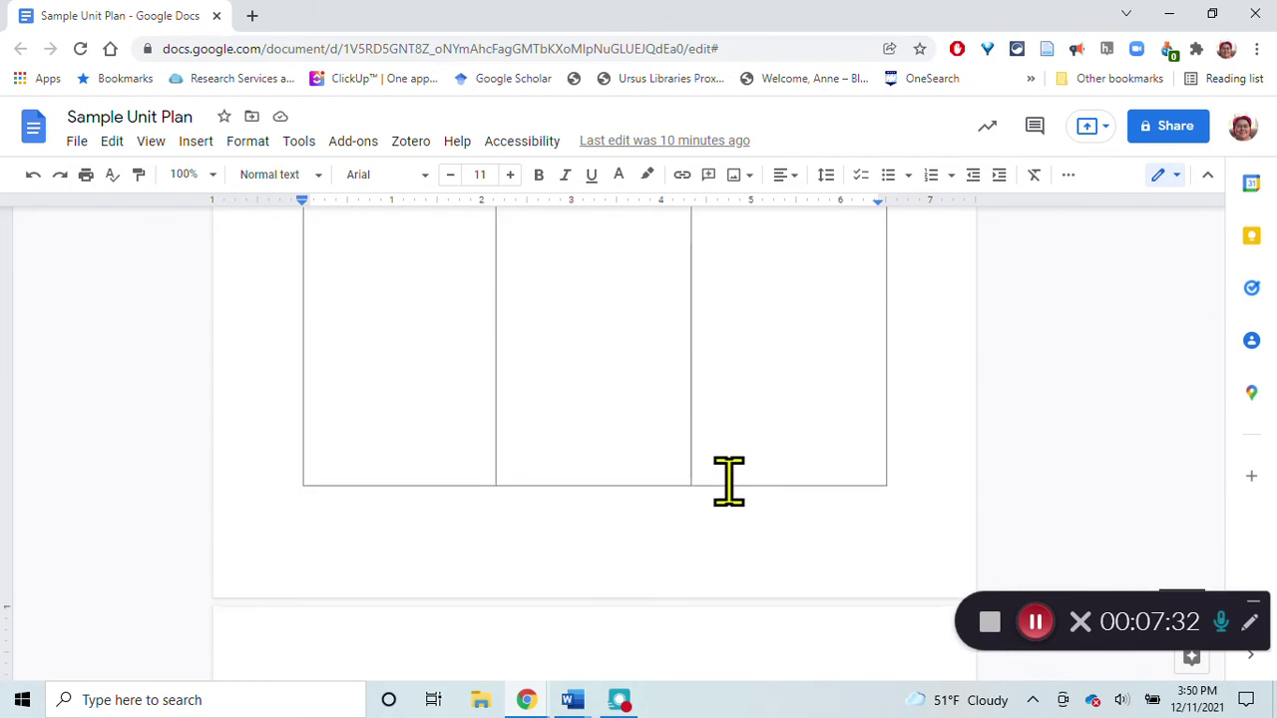
scroll(711, 465, "up", 10)
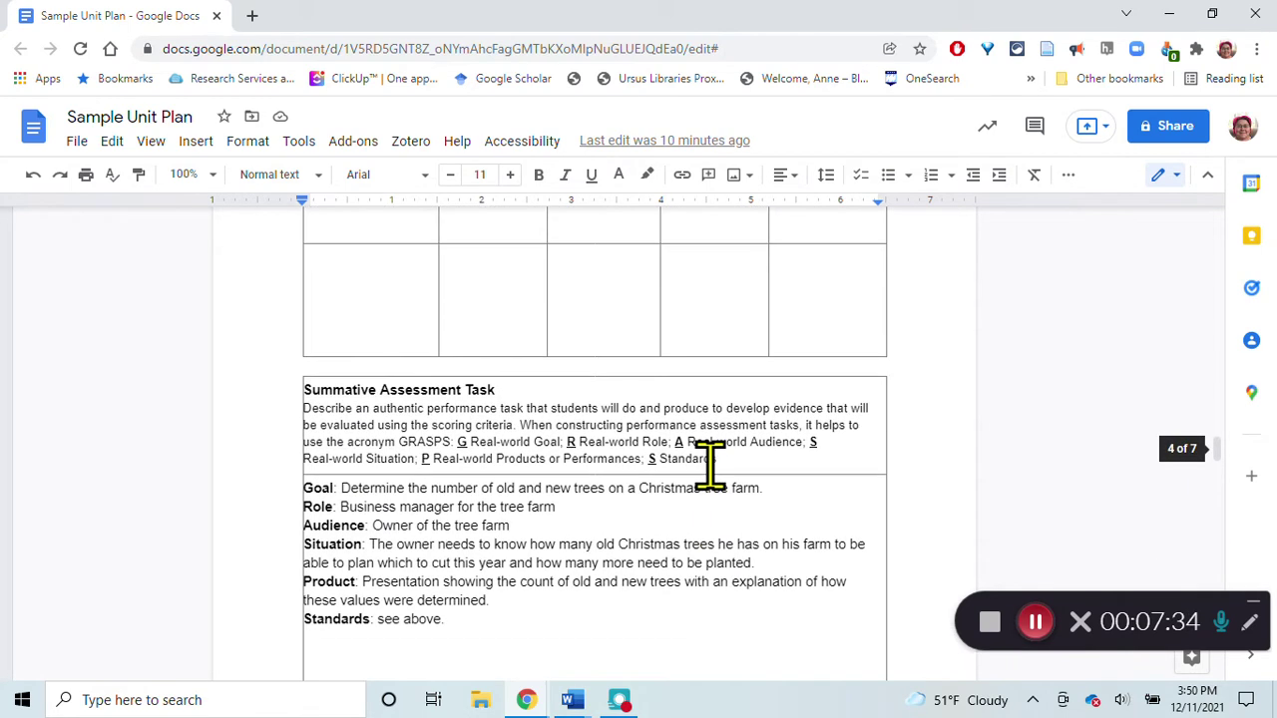
scroll(710, 465, "up", 2)
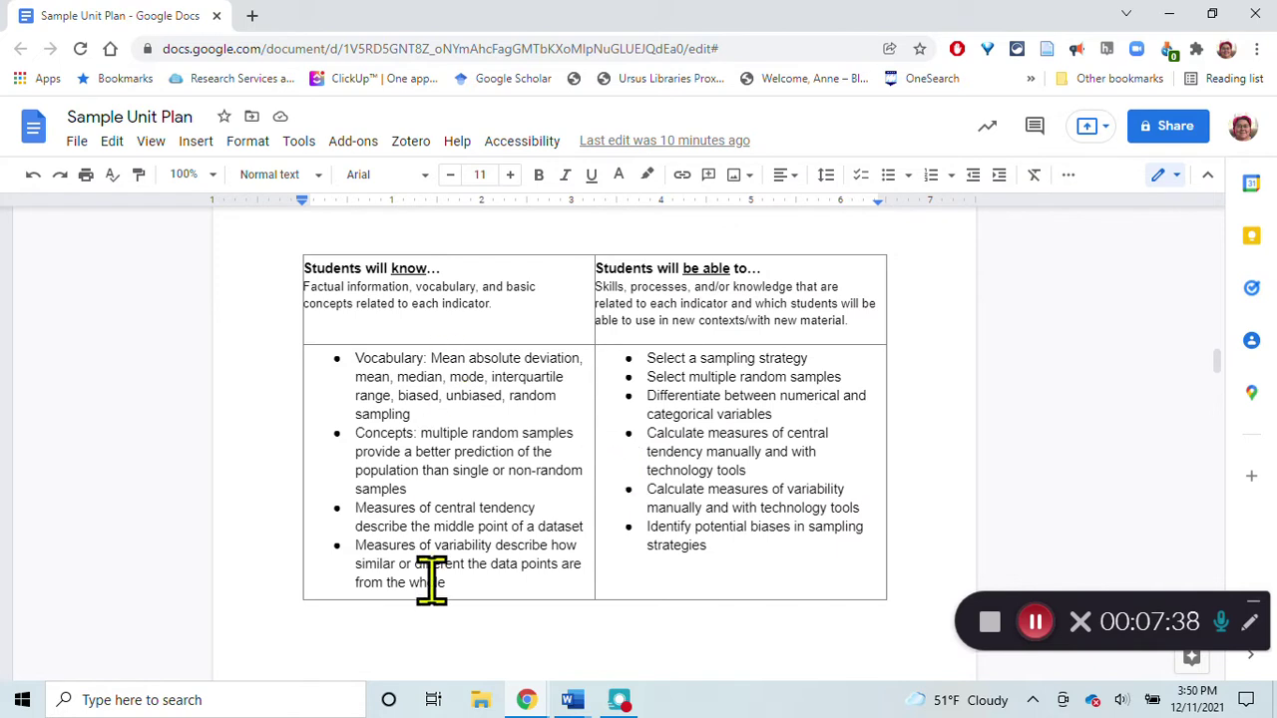
scroll(408, 470, "up", 1)
scroll(408, 470, "down", 1)
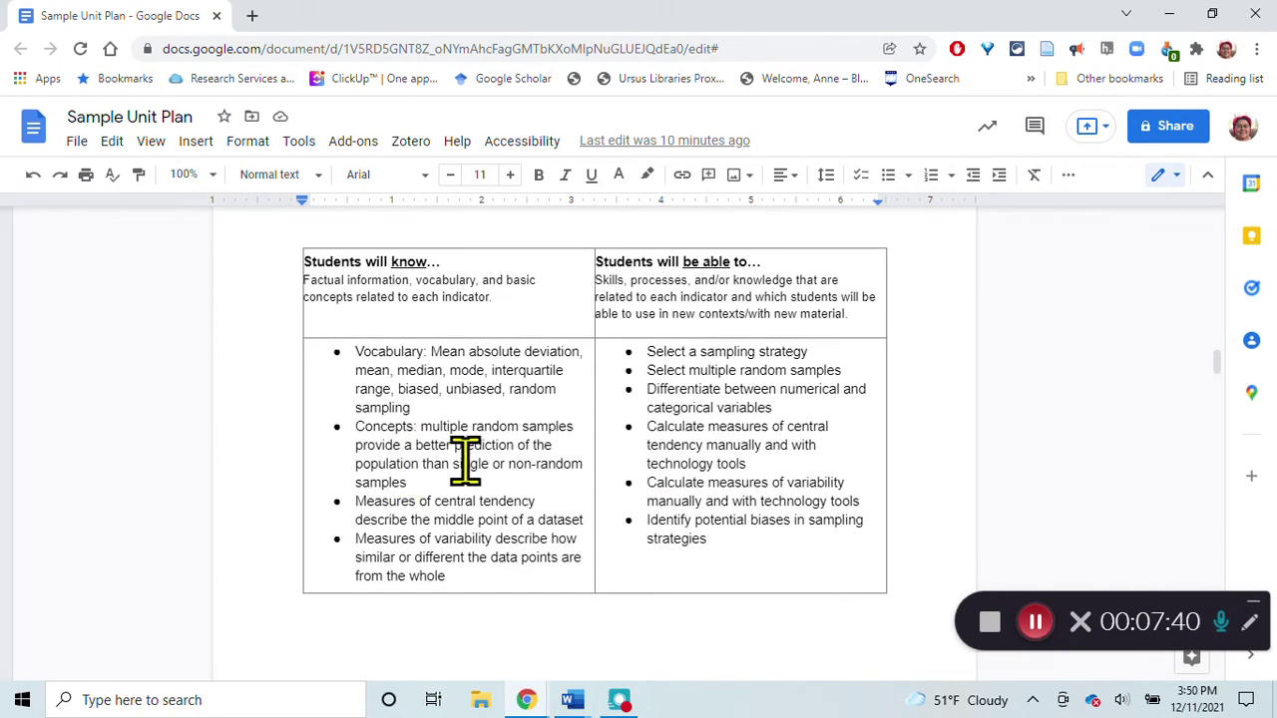
triple_click(379, 369)
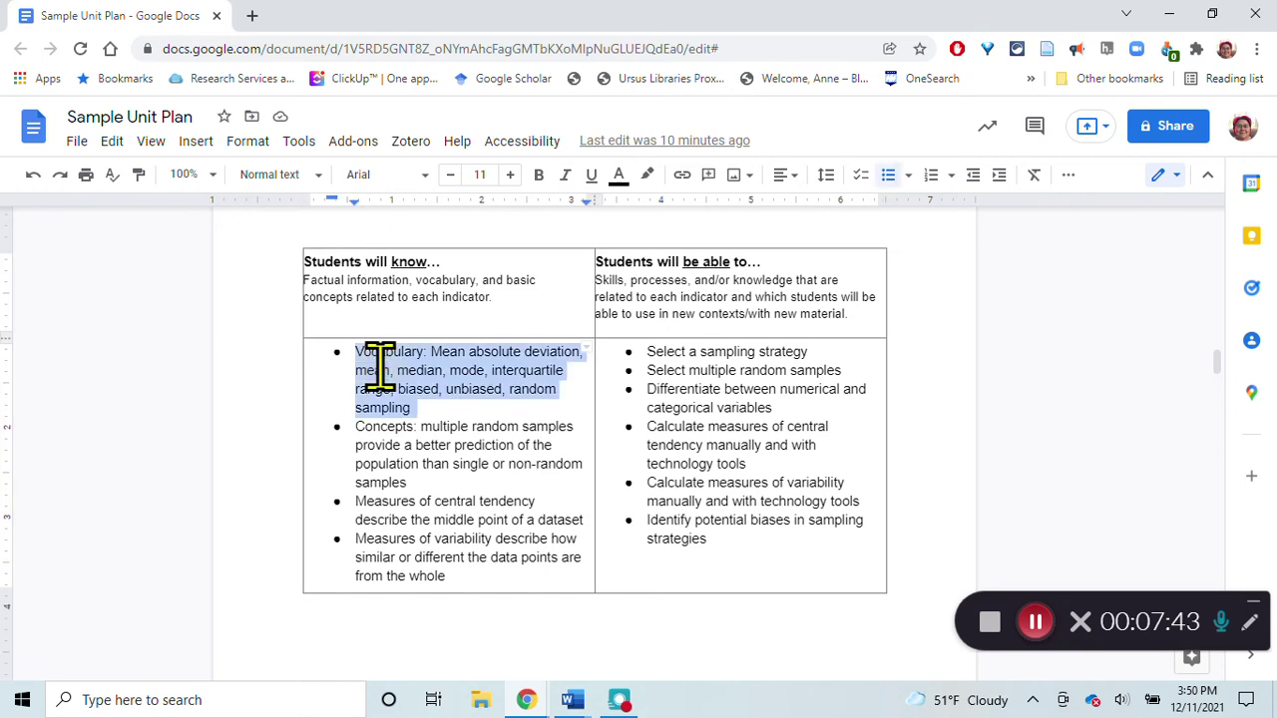
triple_click(428, 448)
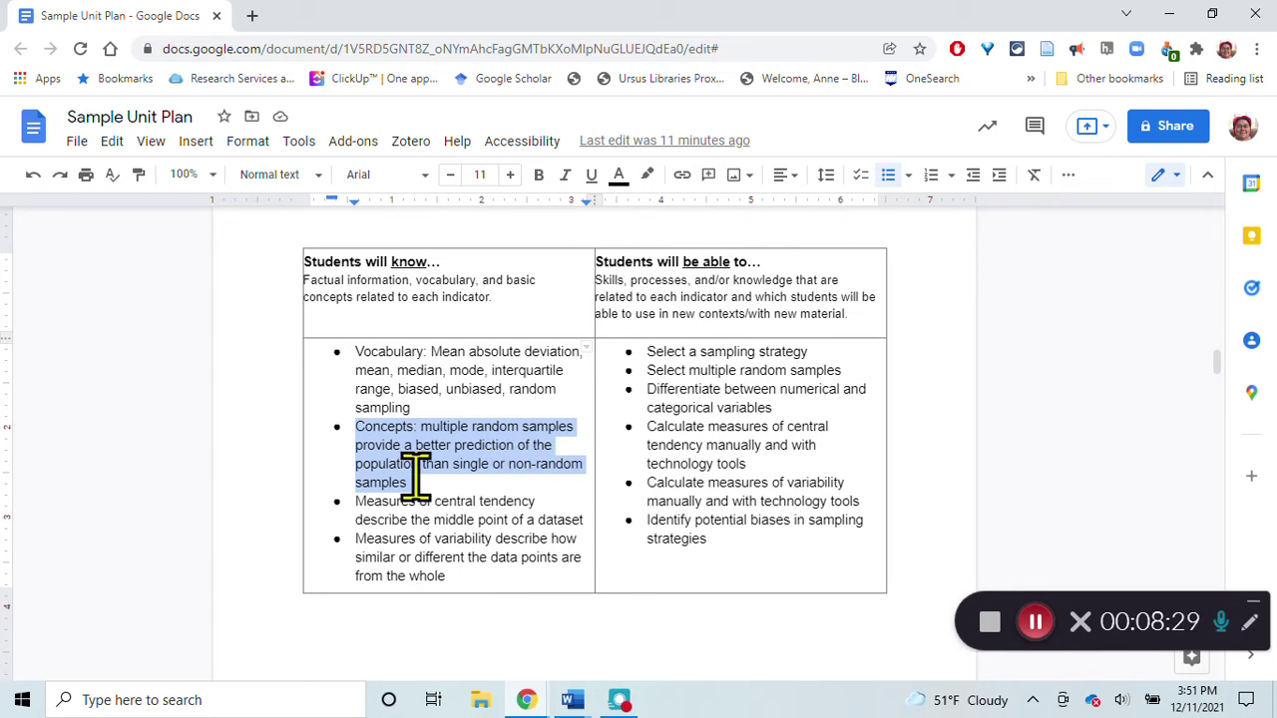
triple_click(401, 511)
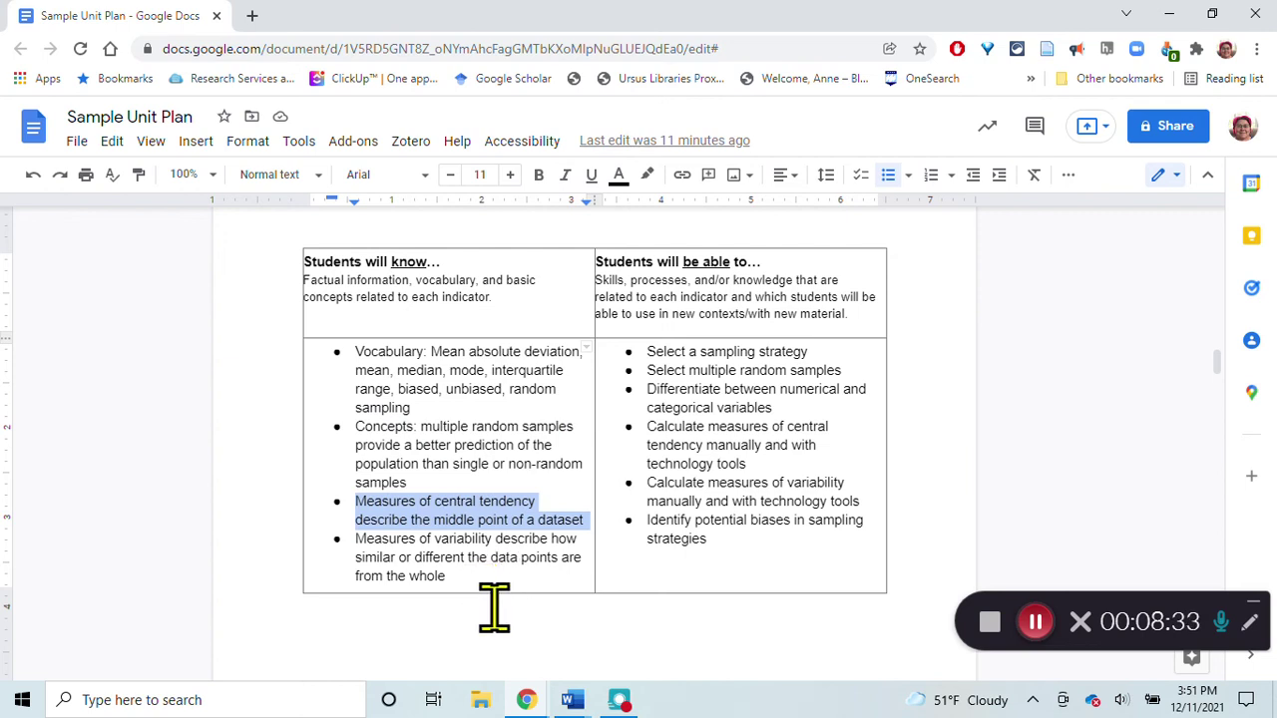
scroll(494, 607, "down", 1)
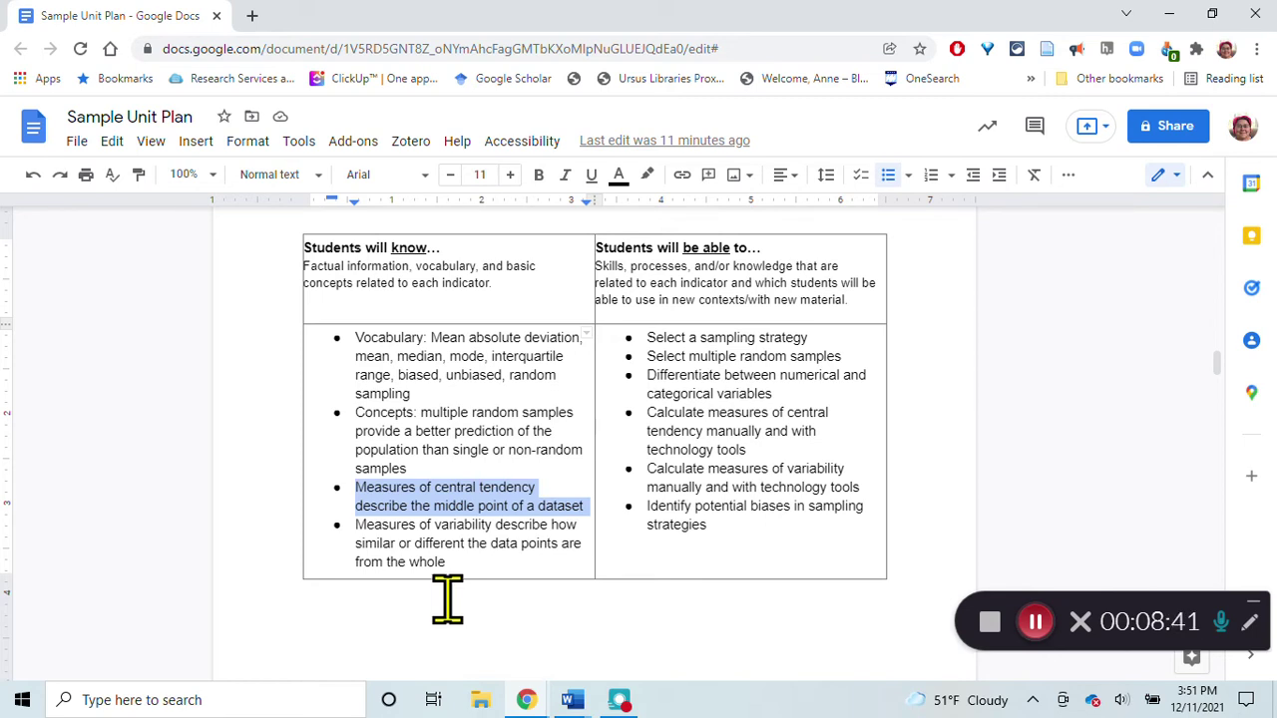
triple_click(442, 527)
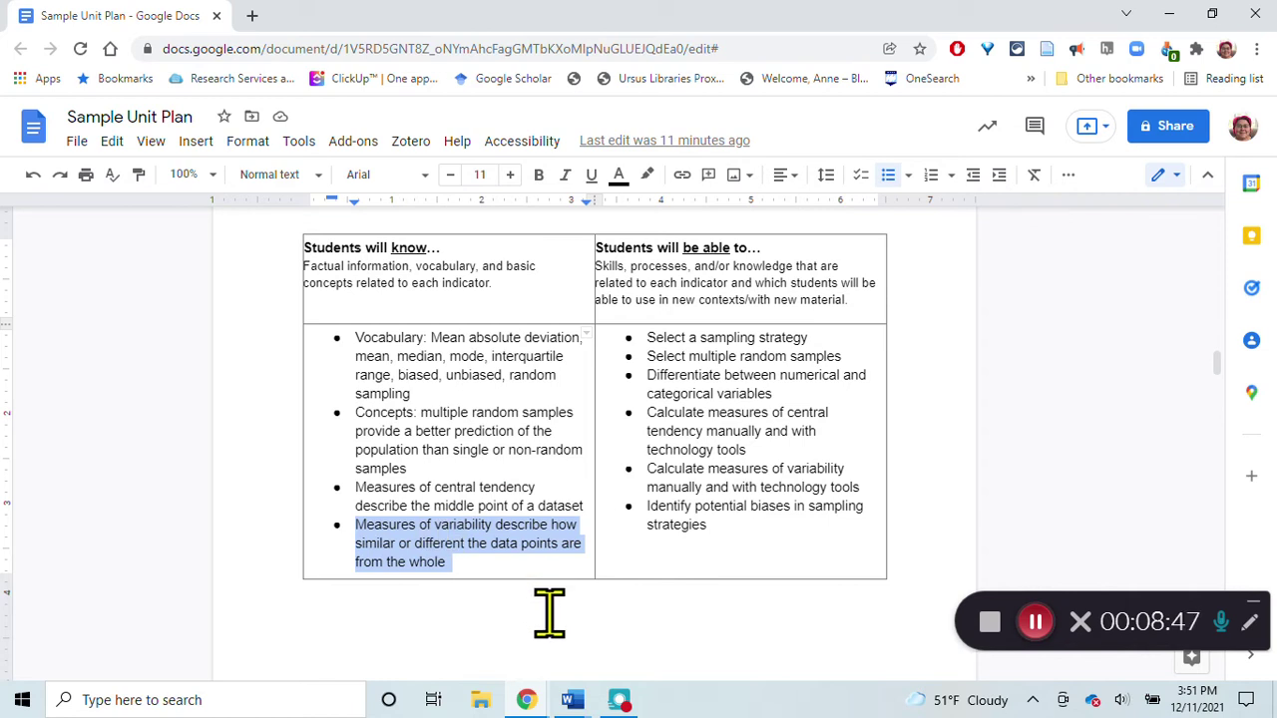
left_click(714, 371)
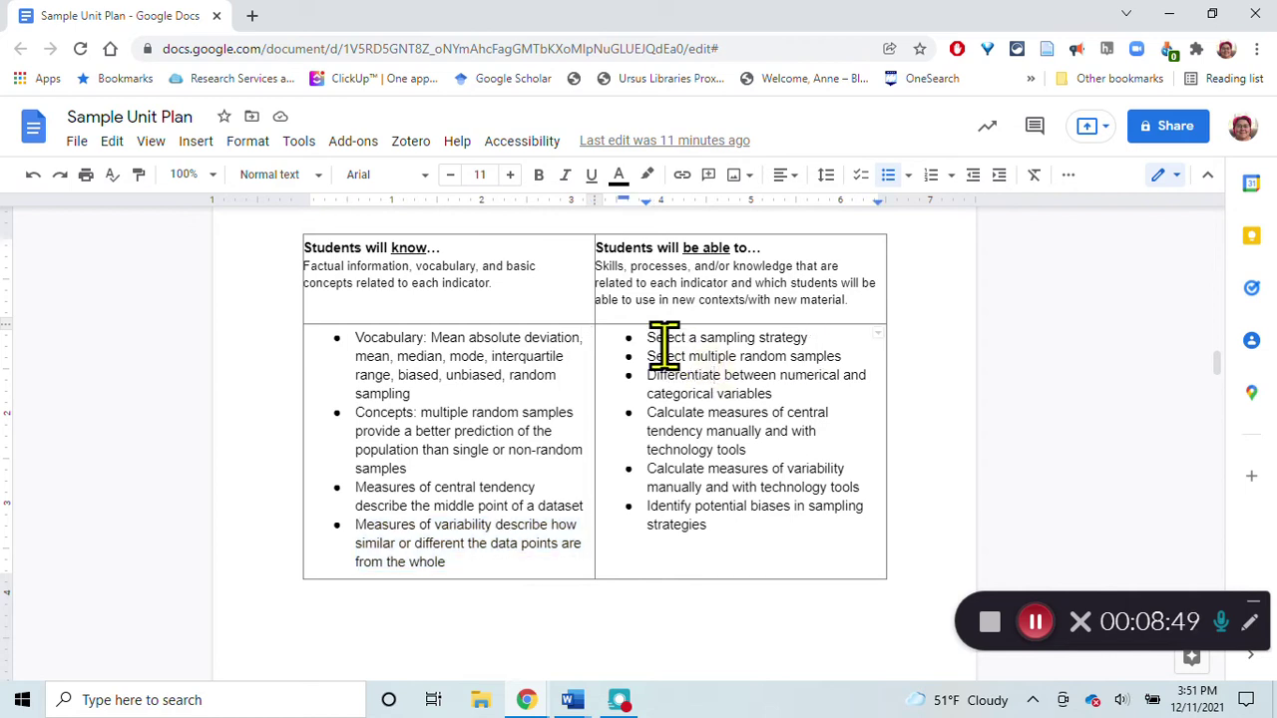
left_click_drag(650, 340, 715, 521)
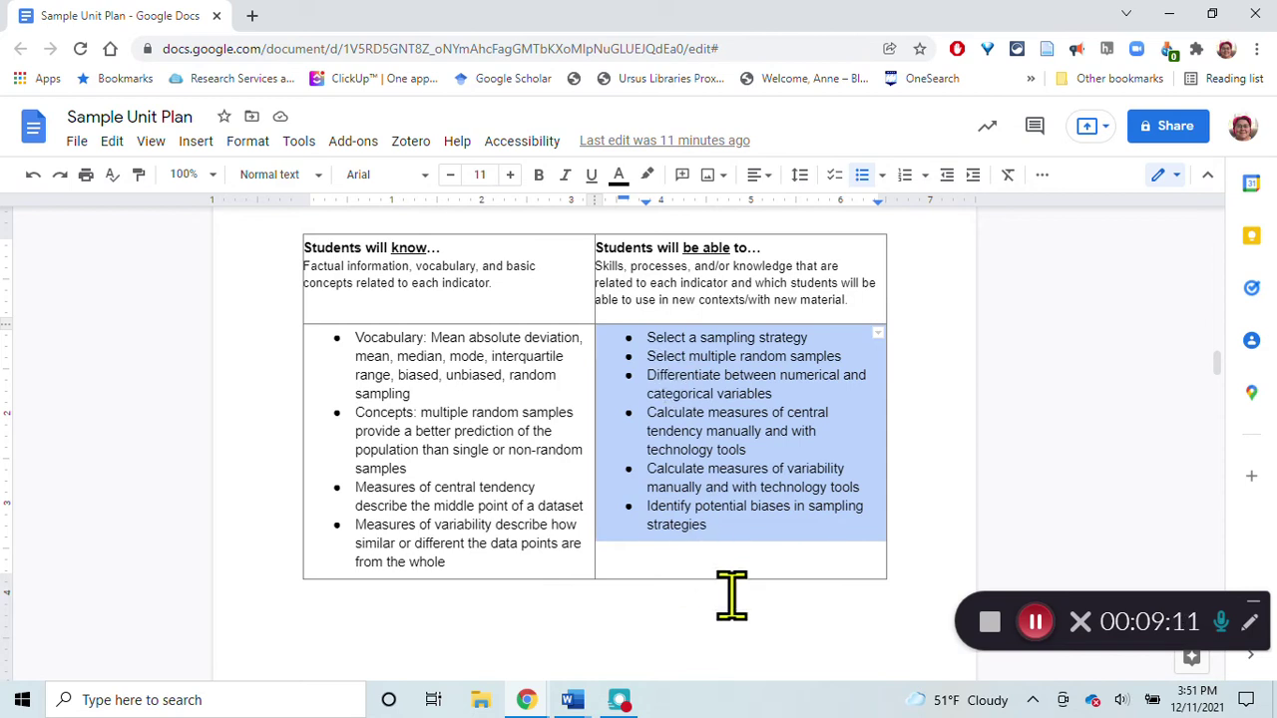
left_click(695, 549)
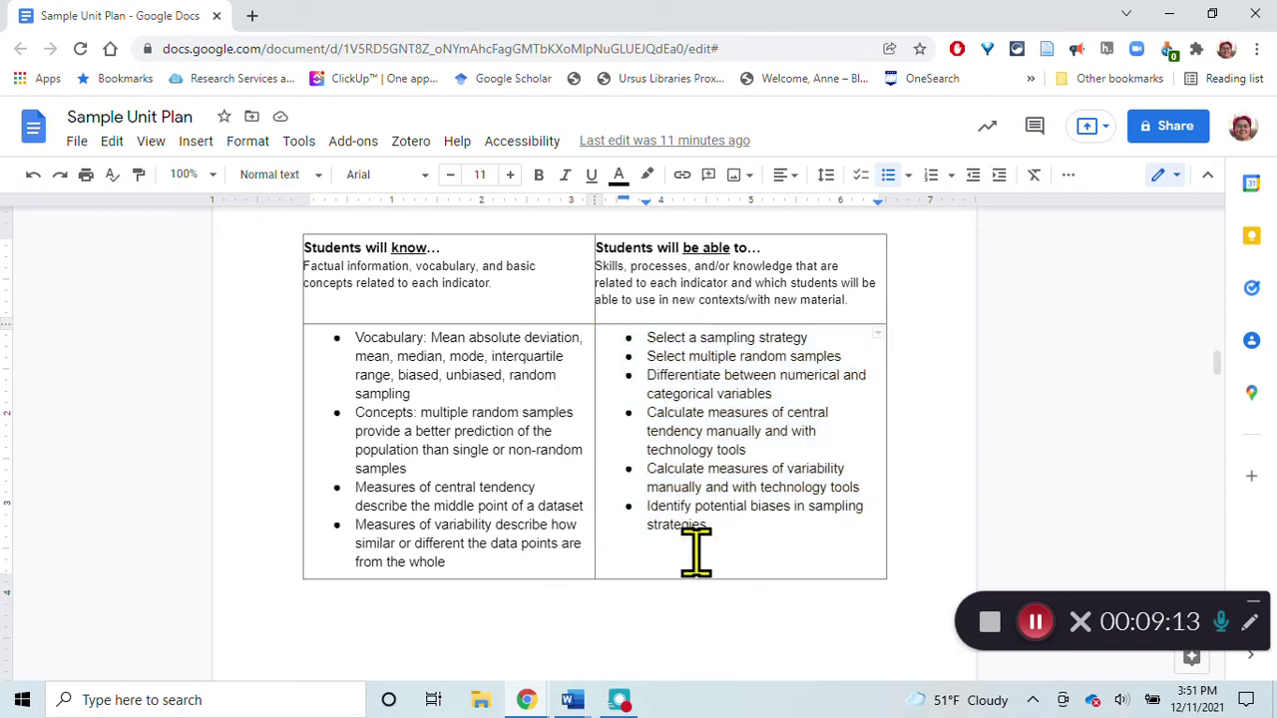
Scroll past Stage 2 and the Summative Assessment Task to the Entry-level assessment box.
scroll(696, 549, "down", 1)
scroll(696, 549, "up", 8)
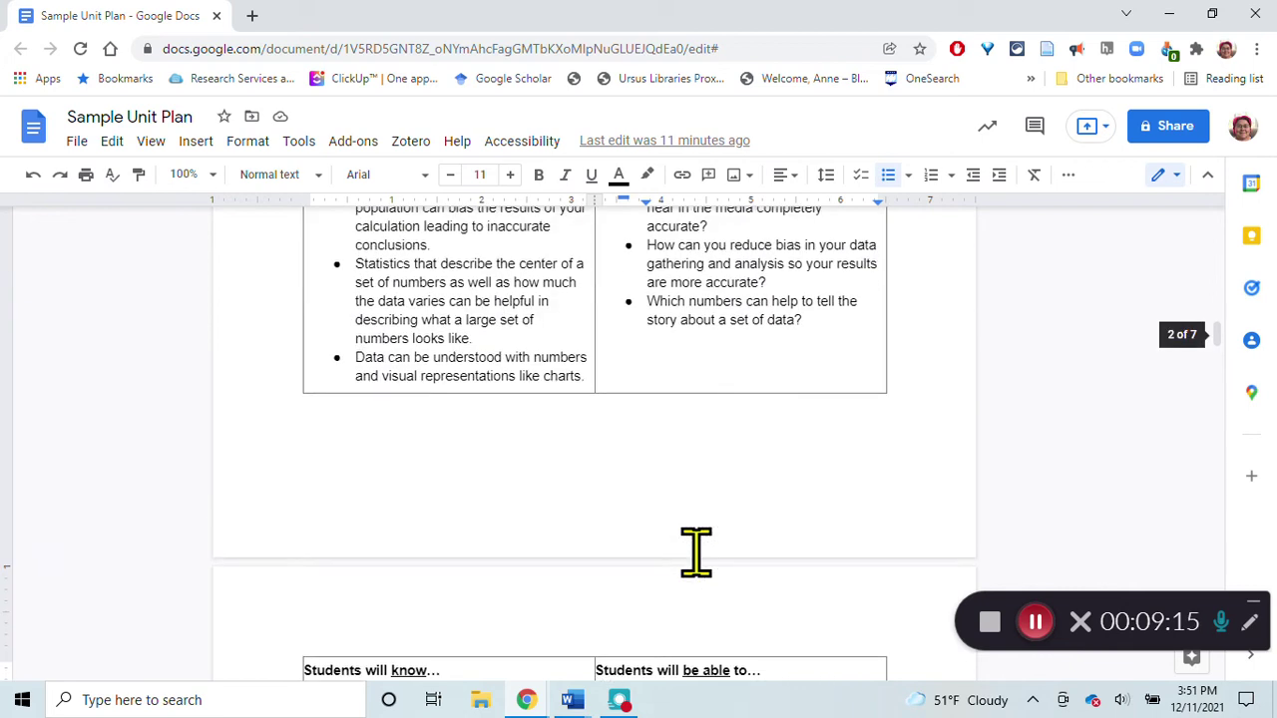
scroll(695, 549, "down", 1)
scroll(695, 548, "up", 3)
scroll(696, 549, "down", 6)
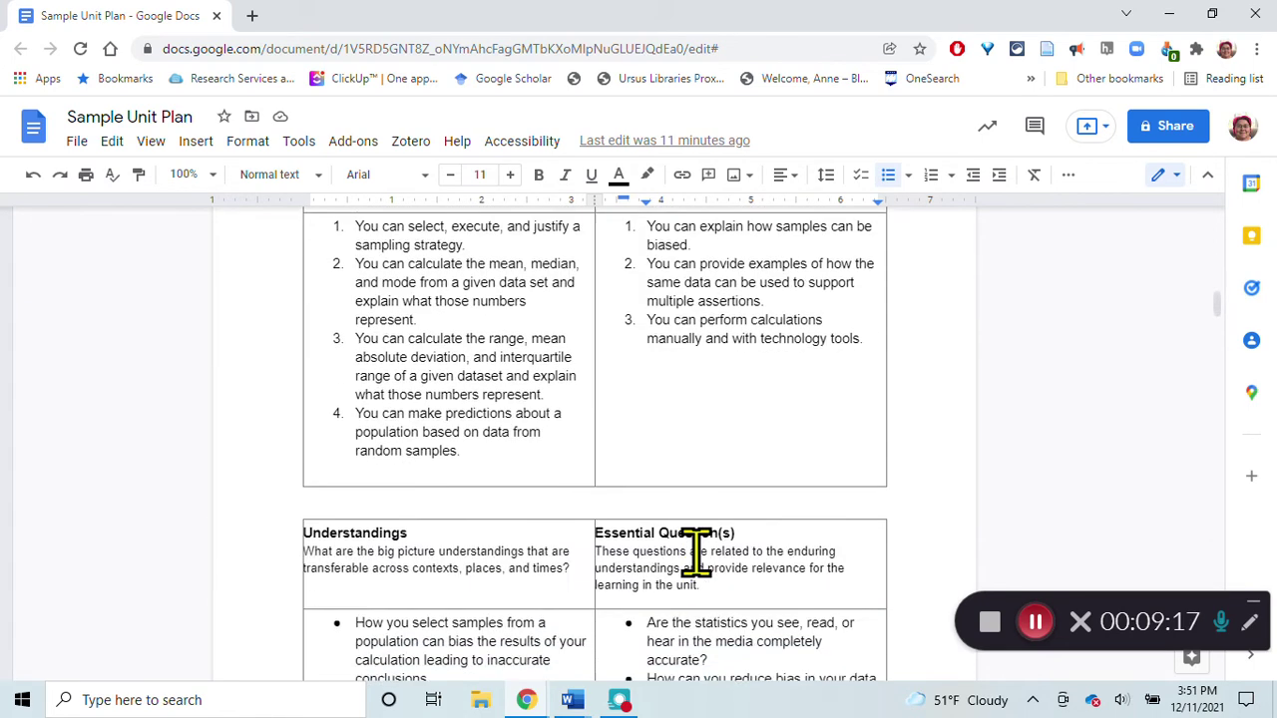
scroll(696, 552, "up", 3)
scroll(696, 552, "down", 10)
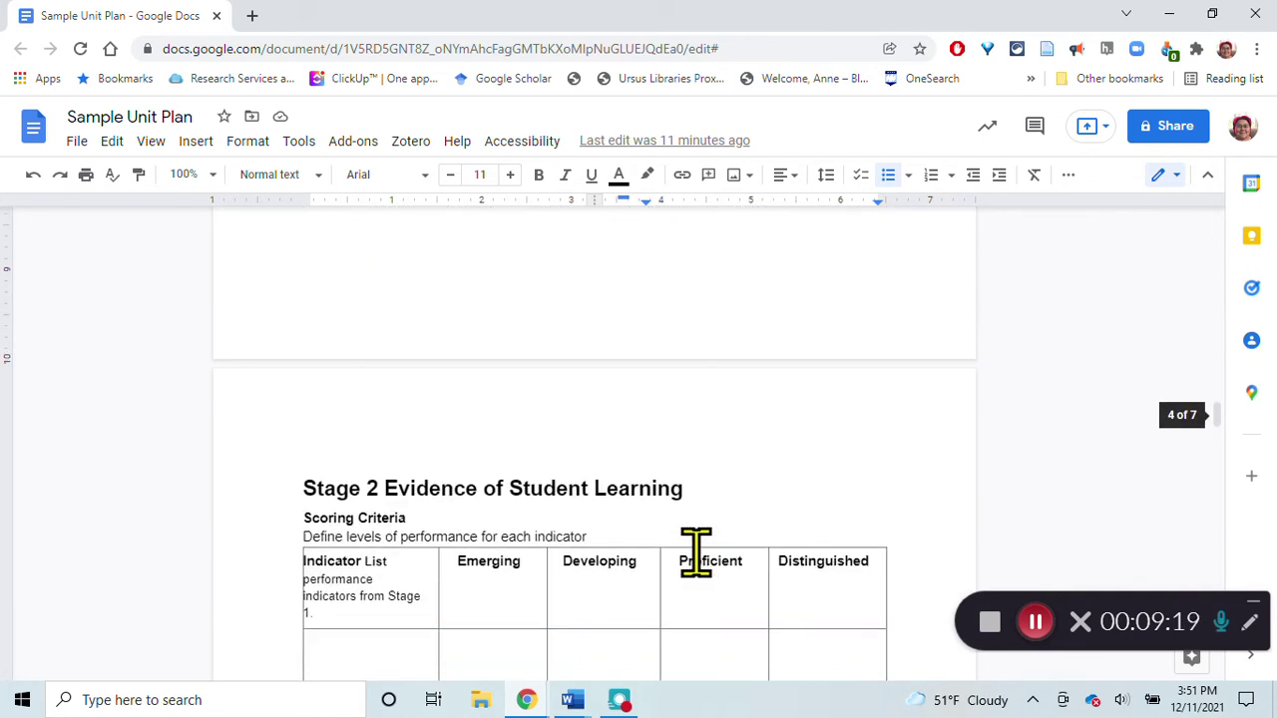
scroll(696, 552, "down", 2)
scroll(696, 551, "down", 1)
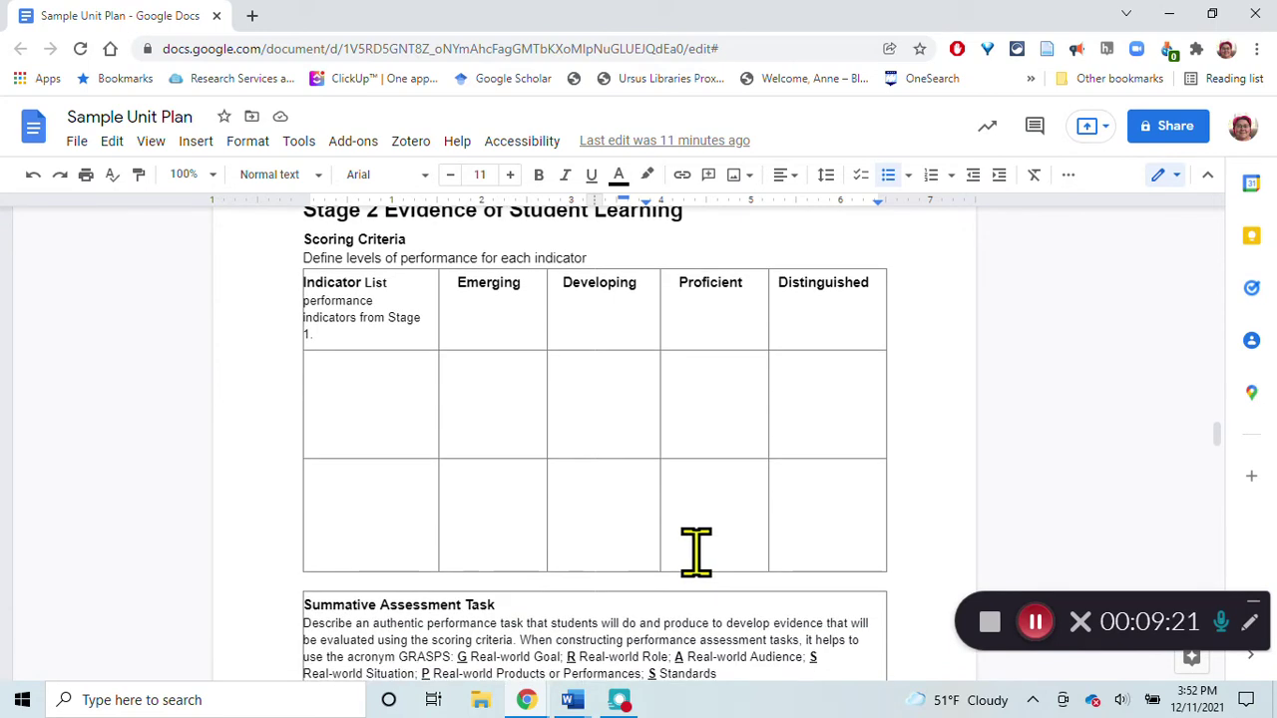
scroll(695, 552, "up", 2)
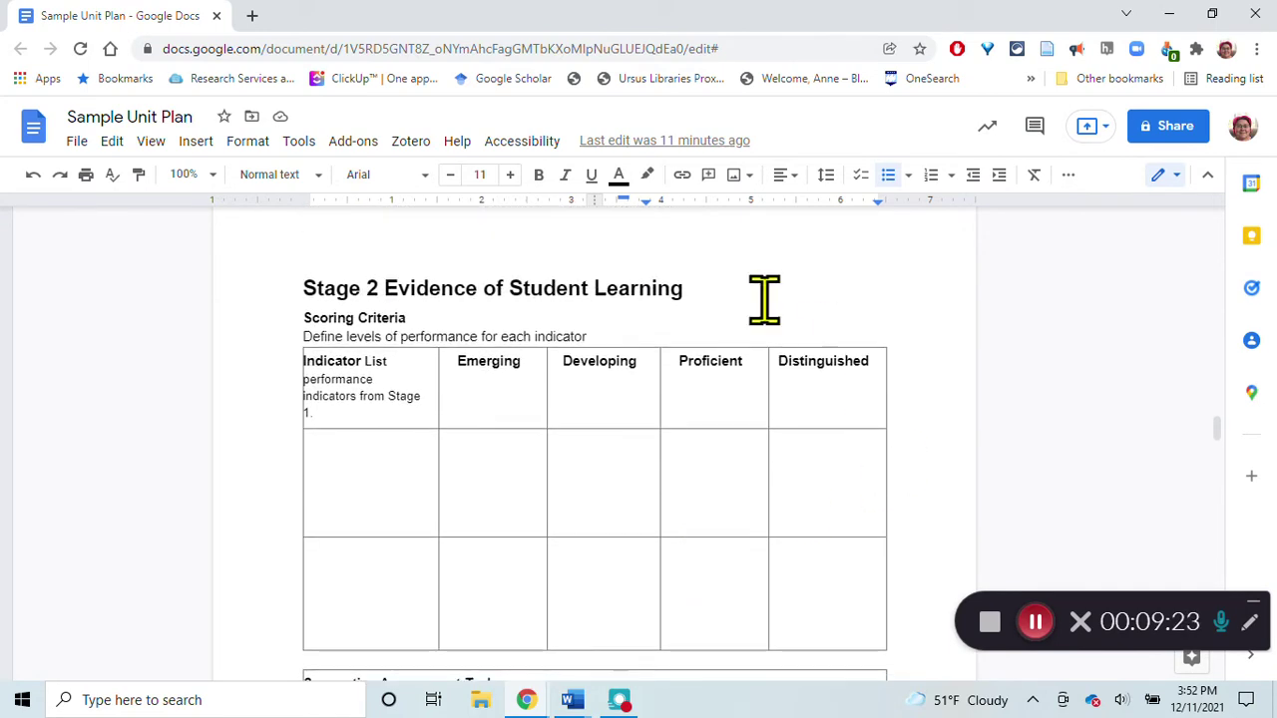
scroll(744, 604, "down", 5)
scroll(744, 605, "down", 1)
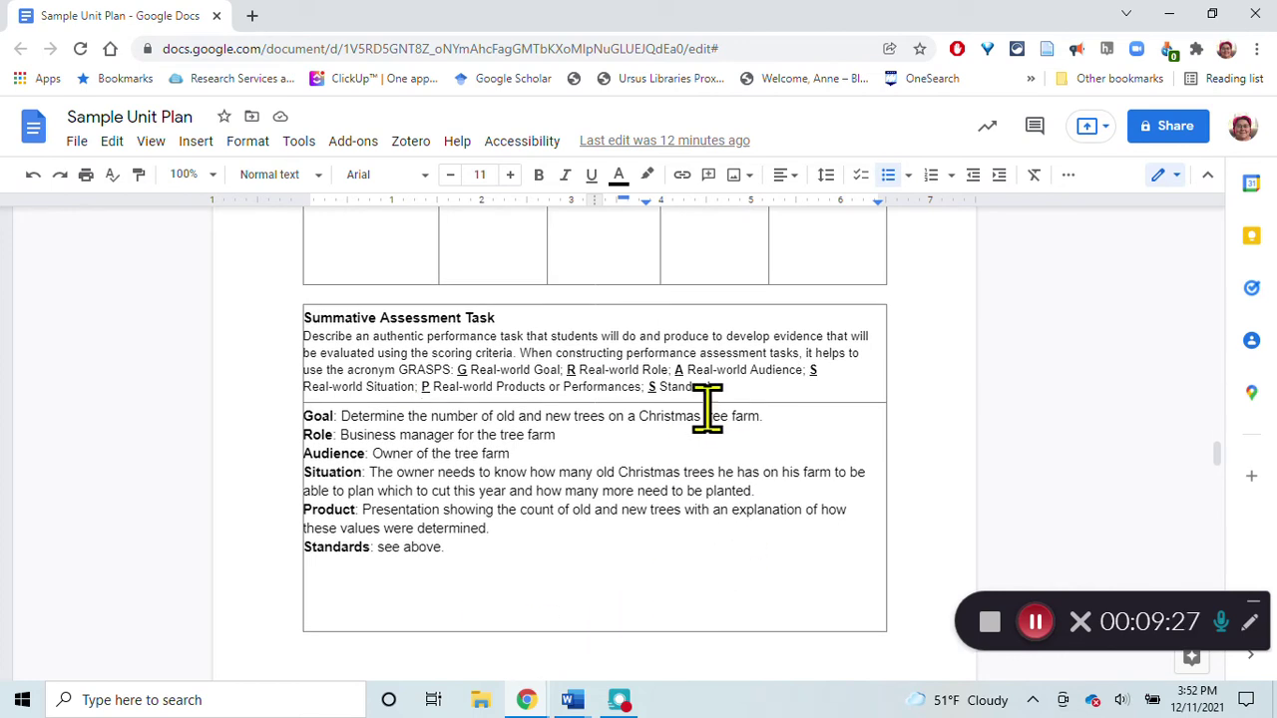
scroll(664, 561, "down", 4)
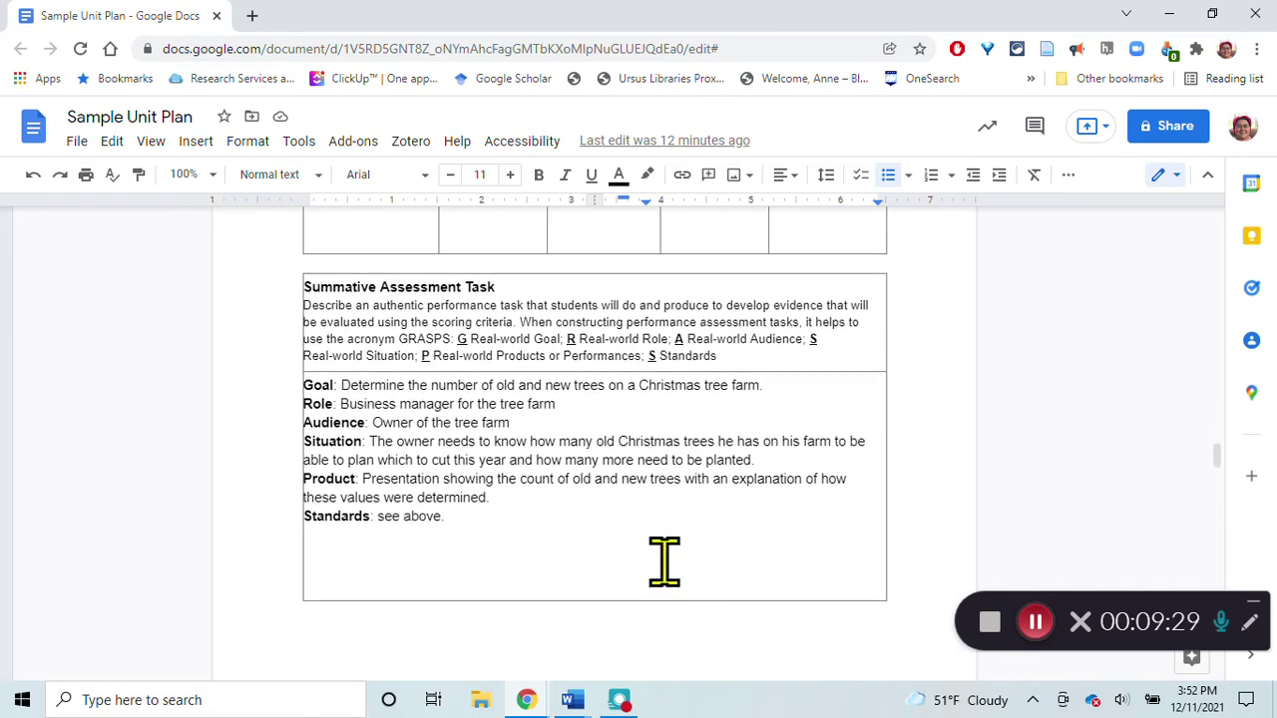
scroll(669, 573, "down", 5)
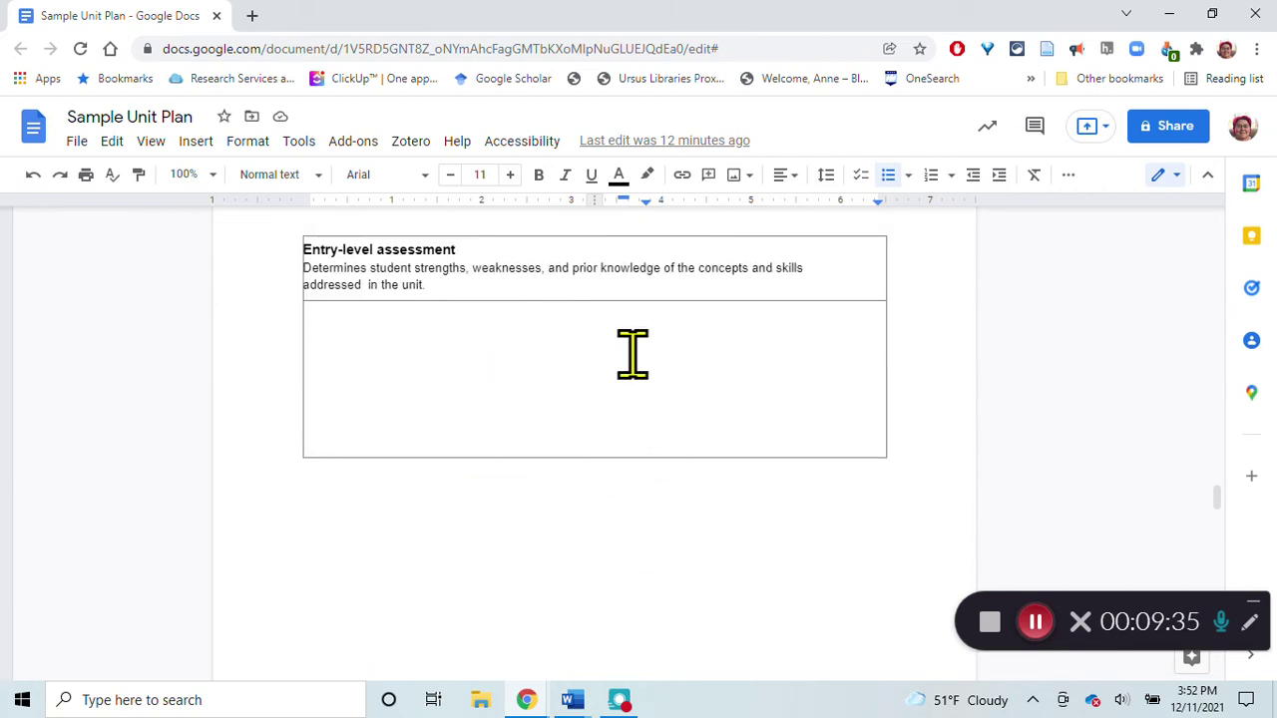
Highlight 'strengths and weaknesses' and 'prior knowledge' in the Entry-level assessment description.
left_click_drag(307, 266, 408, 286)
left_click(410, 283)
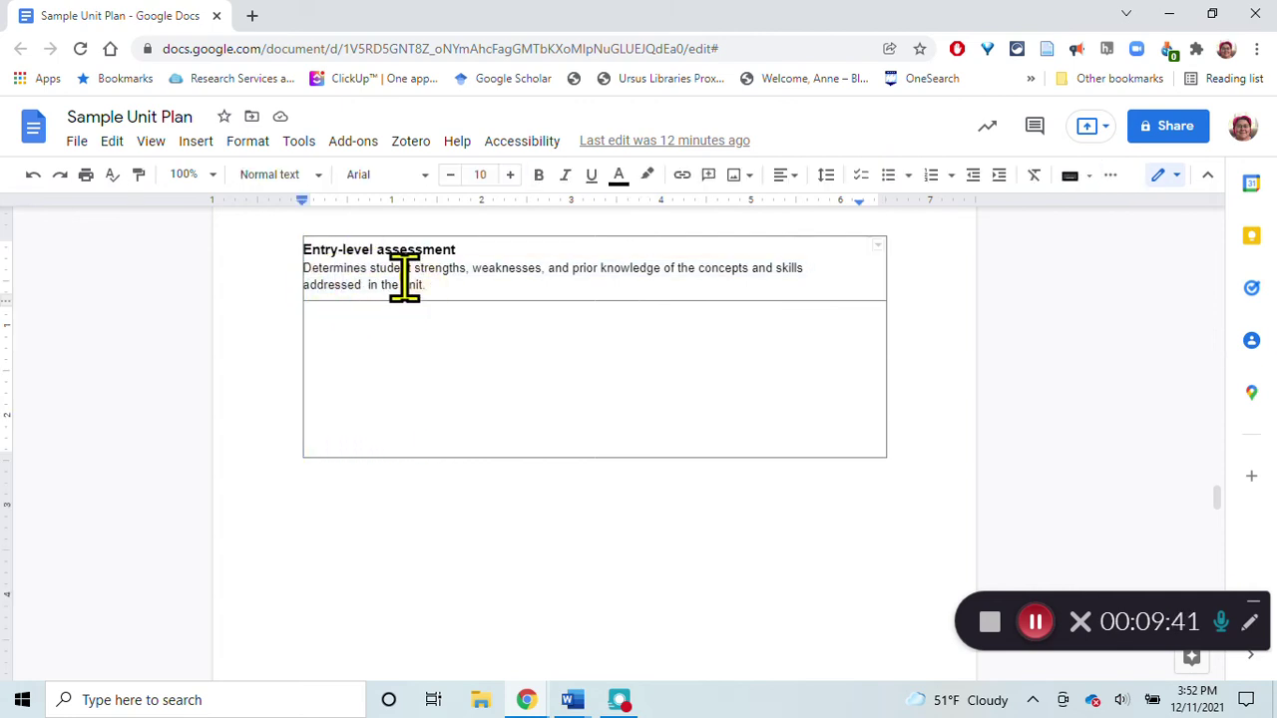
left_click(363, 267)
left_click_drag(416, 267, 553, 268)
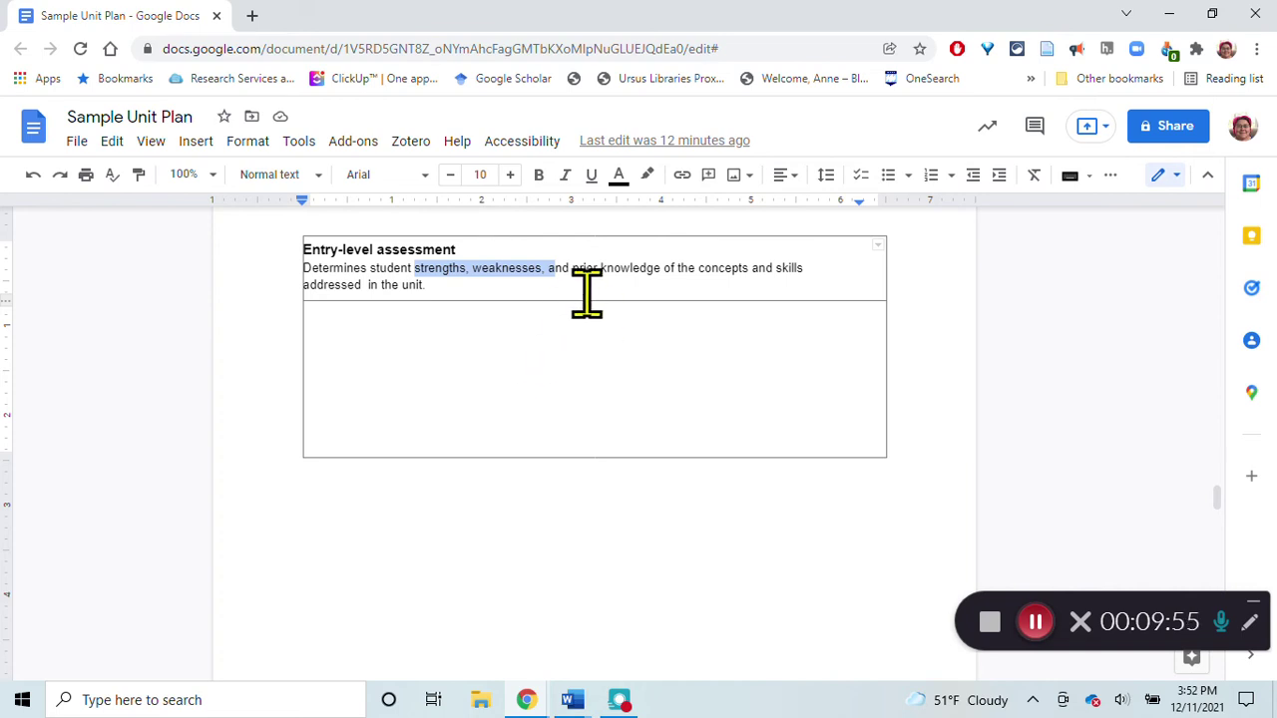
left_click_drag(573, 267, 657, 272)
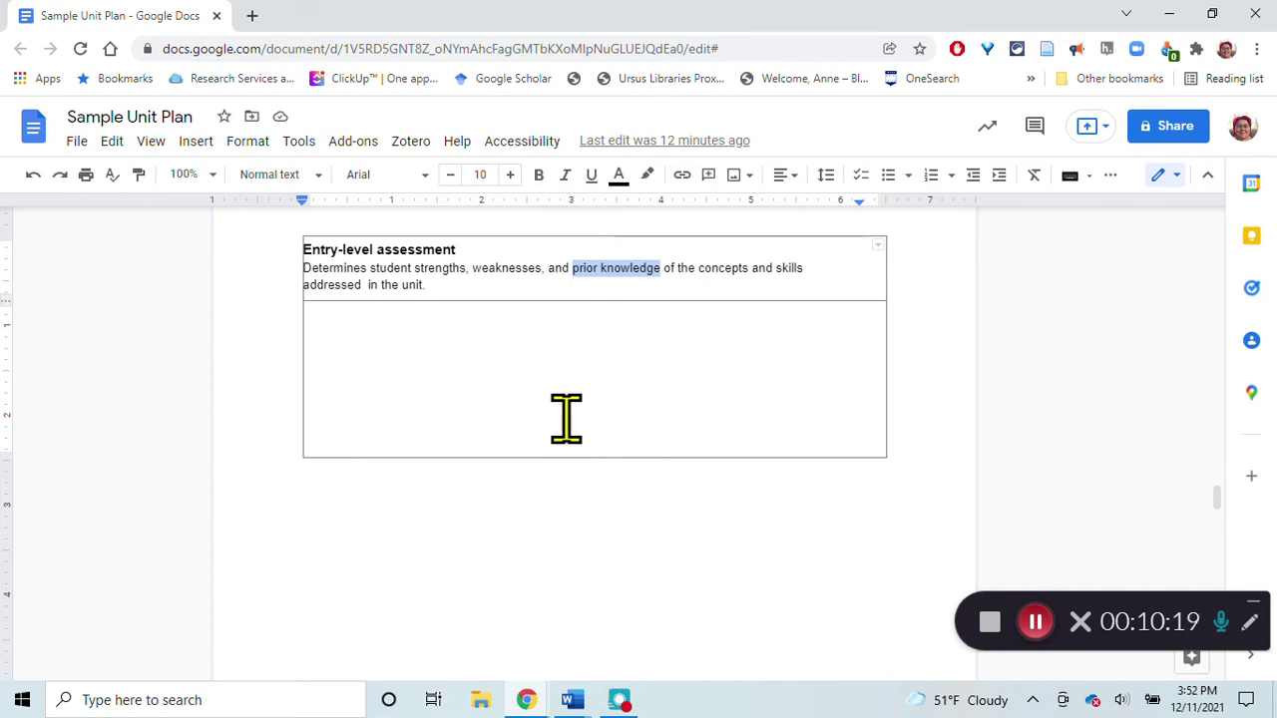
scroll(566, 419, "down", 2)
Put the caret in Stage 3's empty hook cell, then select the Top Streamers on Twitch resource line.
scroll(566, 419, "down", 7)
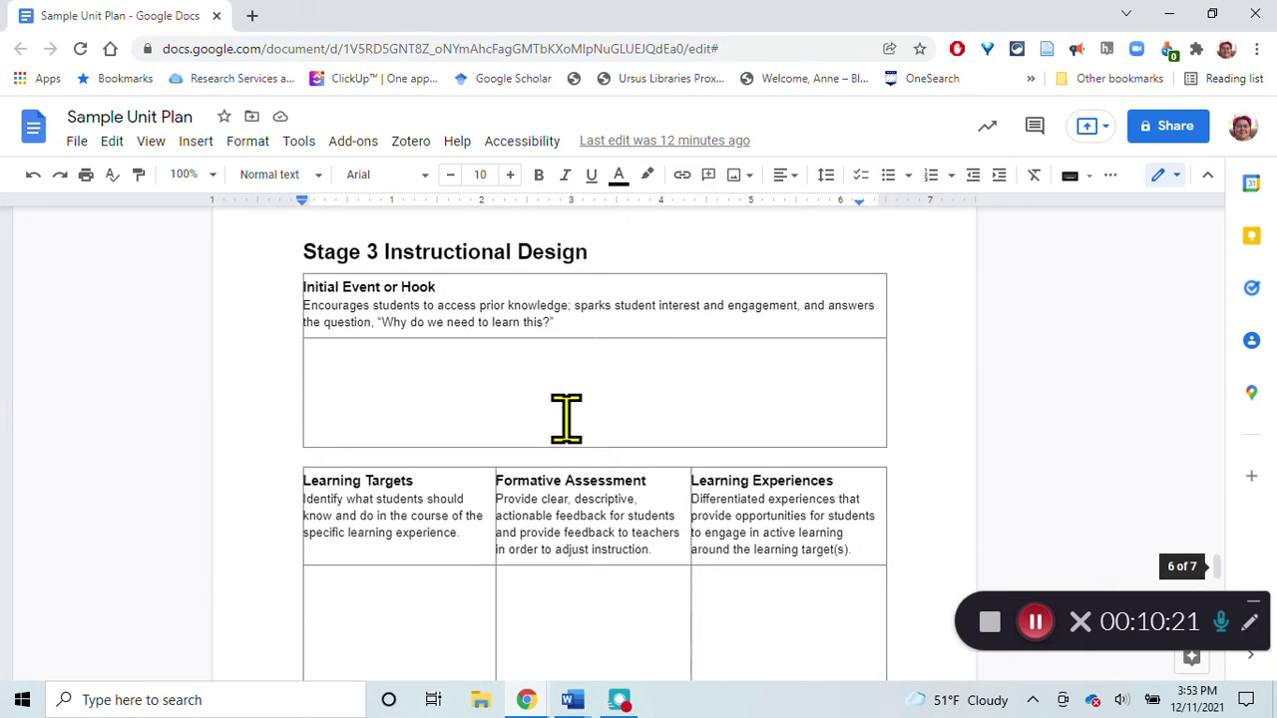
left_click(433, 371)
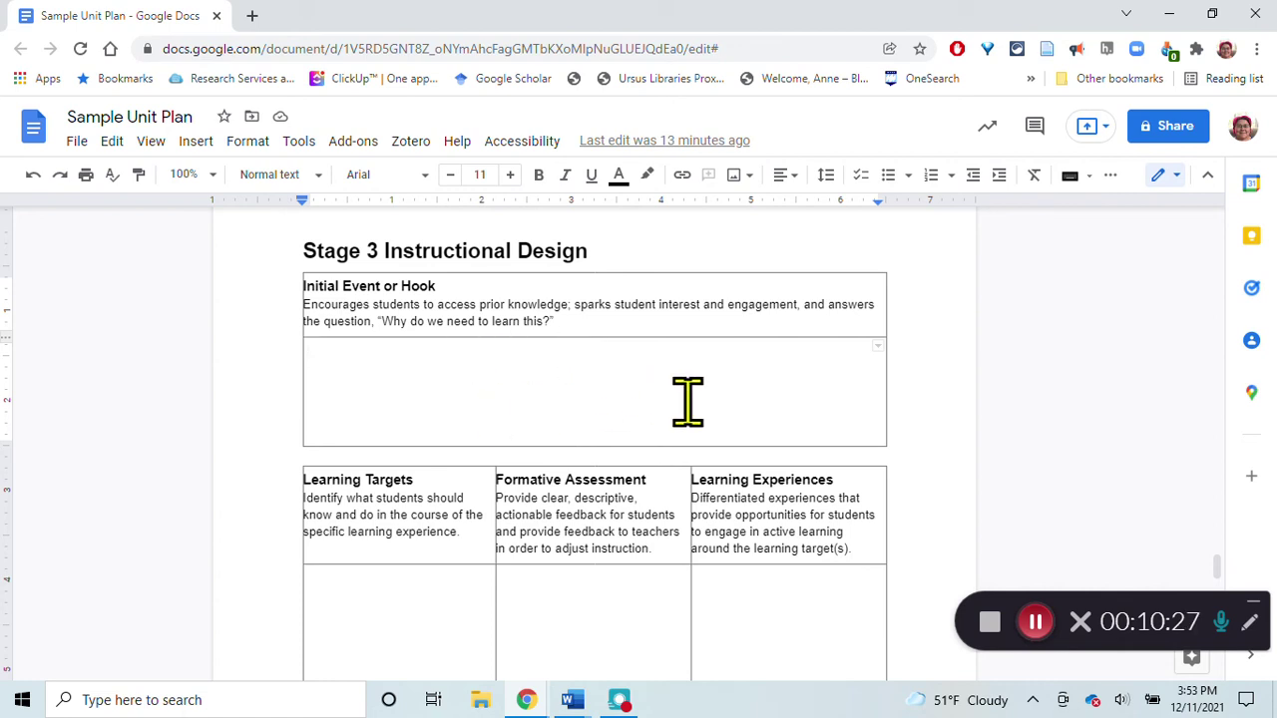
scroll(575, 376, "down", 10)
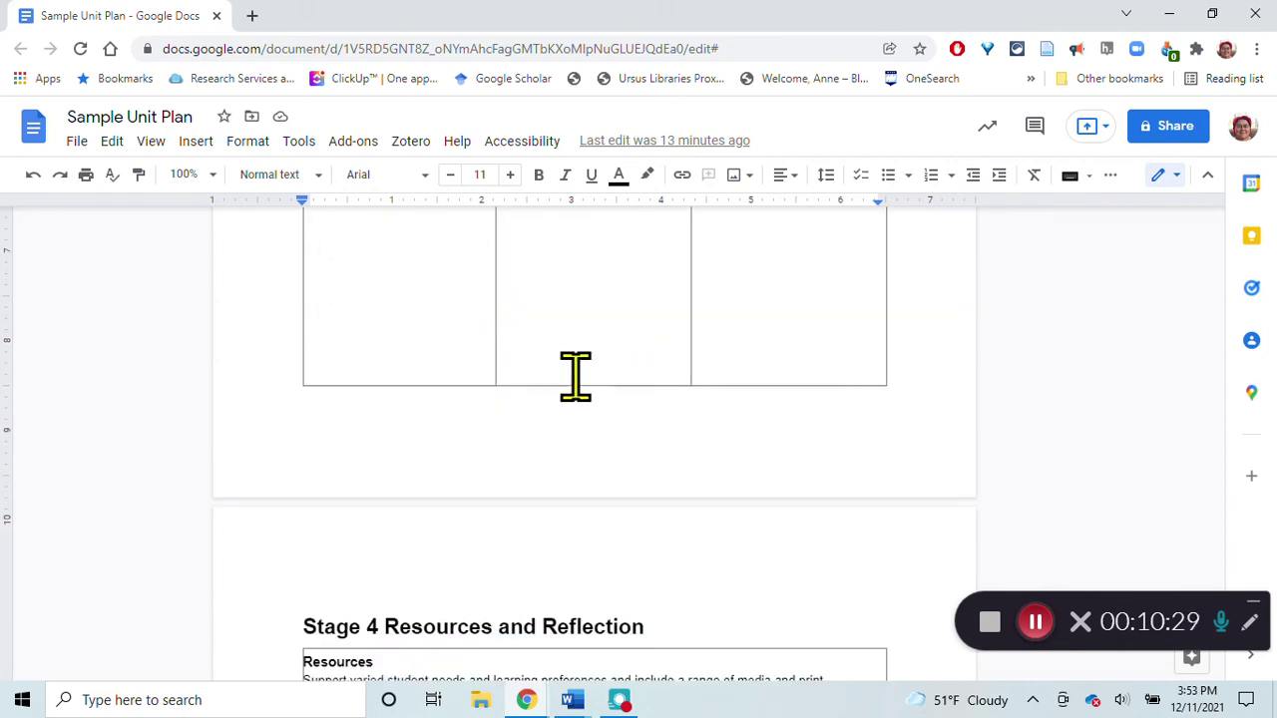
triple_click(379, 383)
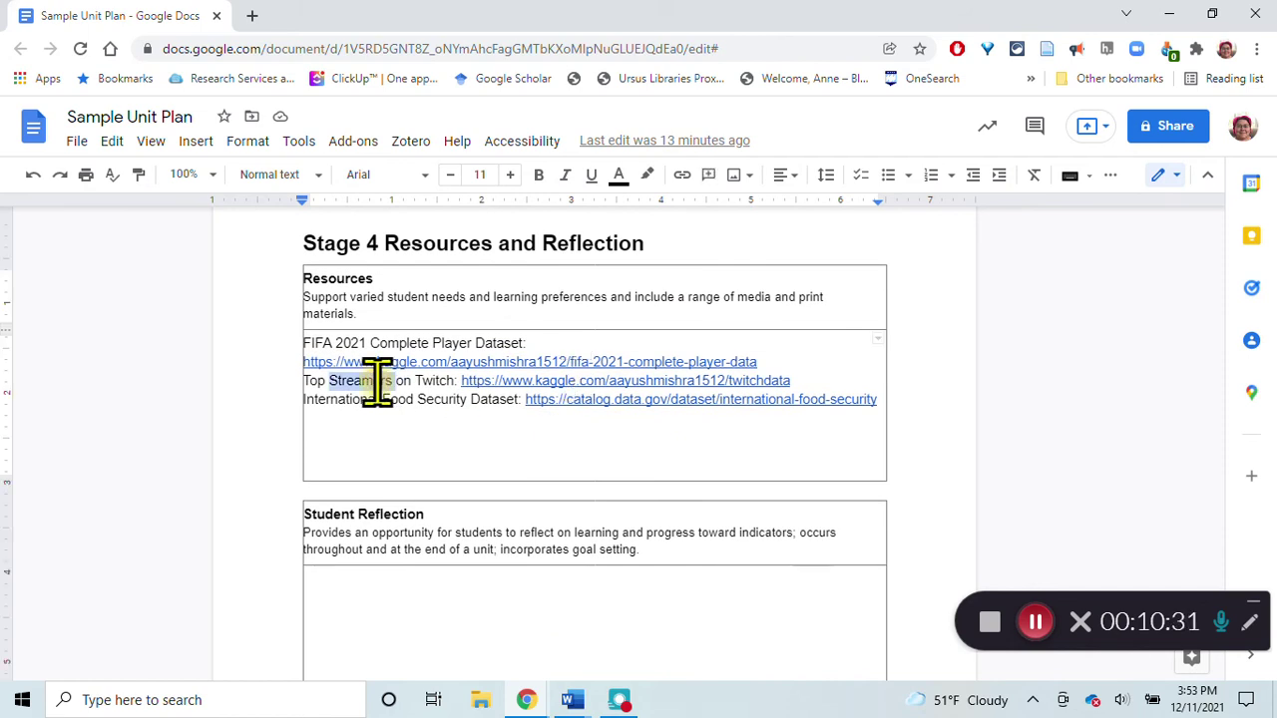
Return to the Stage 3 table and place the caret in the empty Initial Event or Hook cell.
scroll(661, 530, "down", 5)
scroll(662, 530, "up", 5)
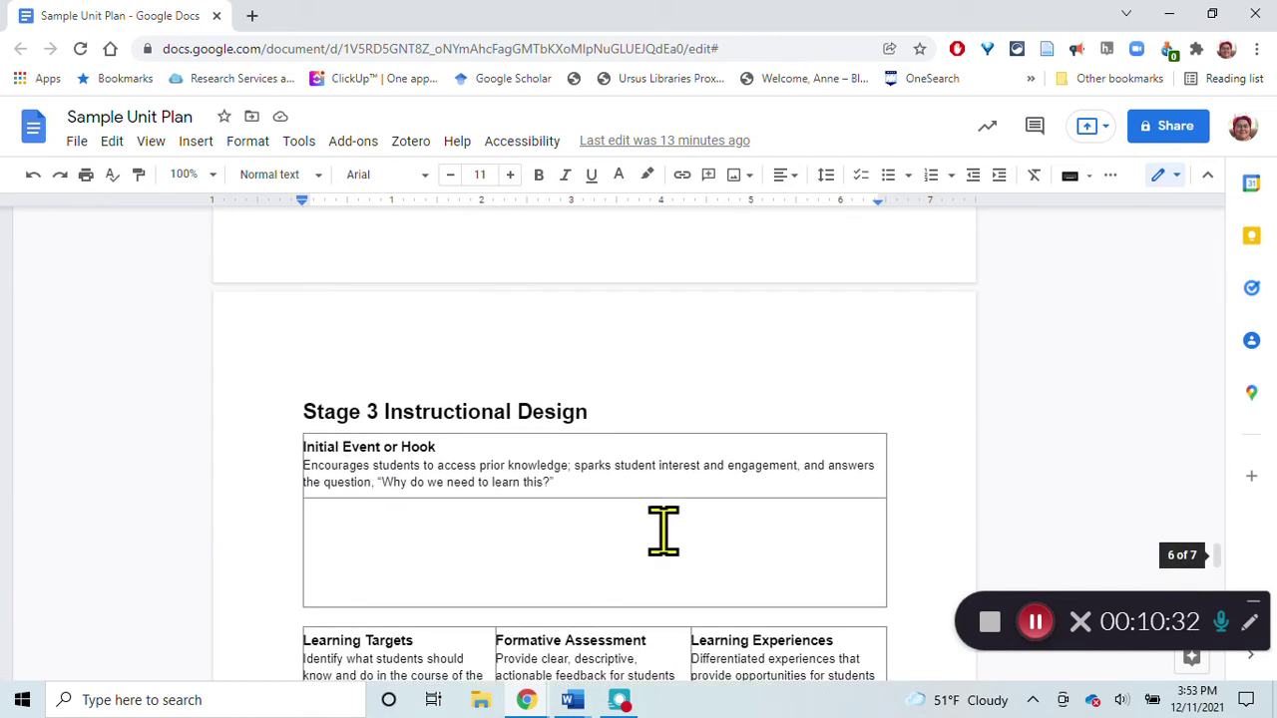
scroll(662, 530, "down", 1)
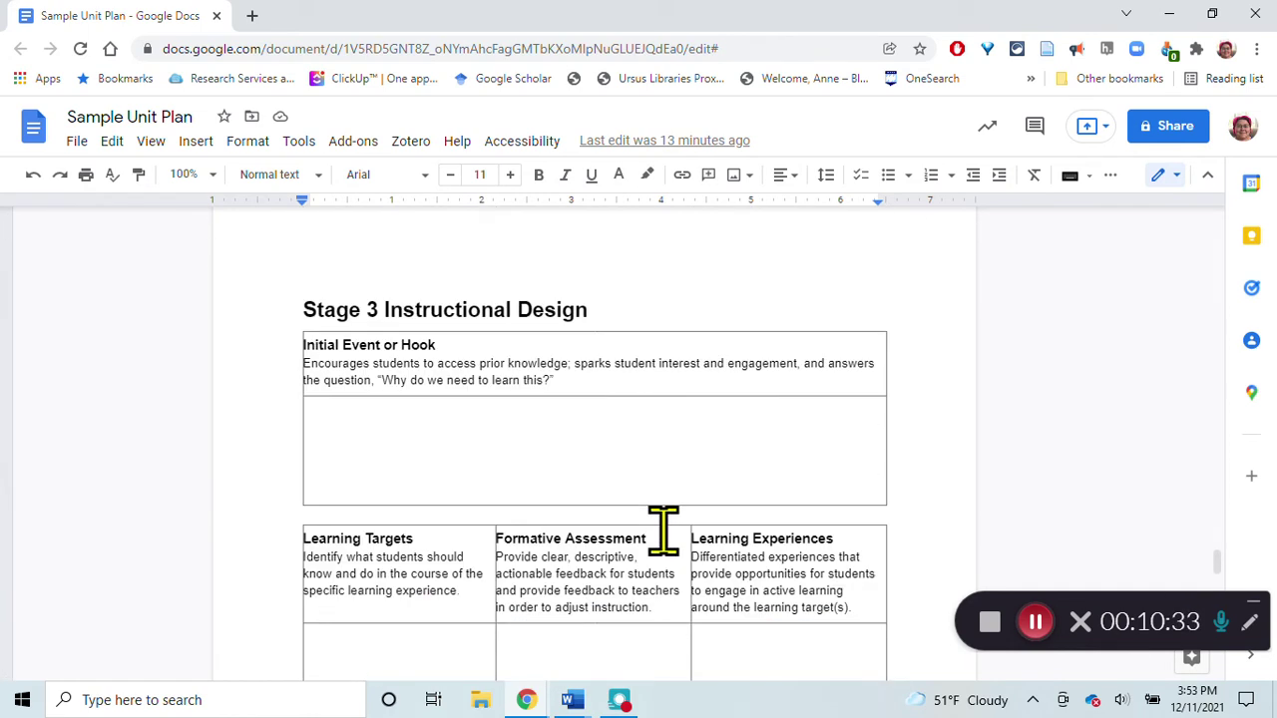
left_click(449, 414)
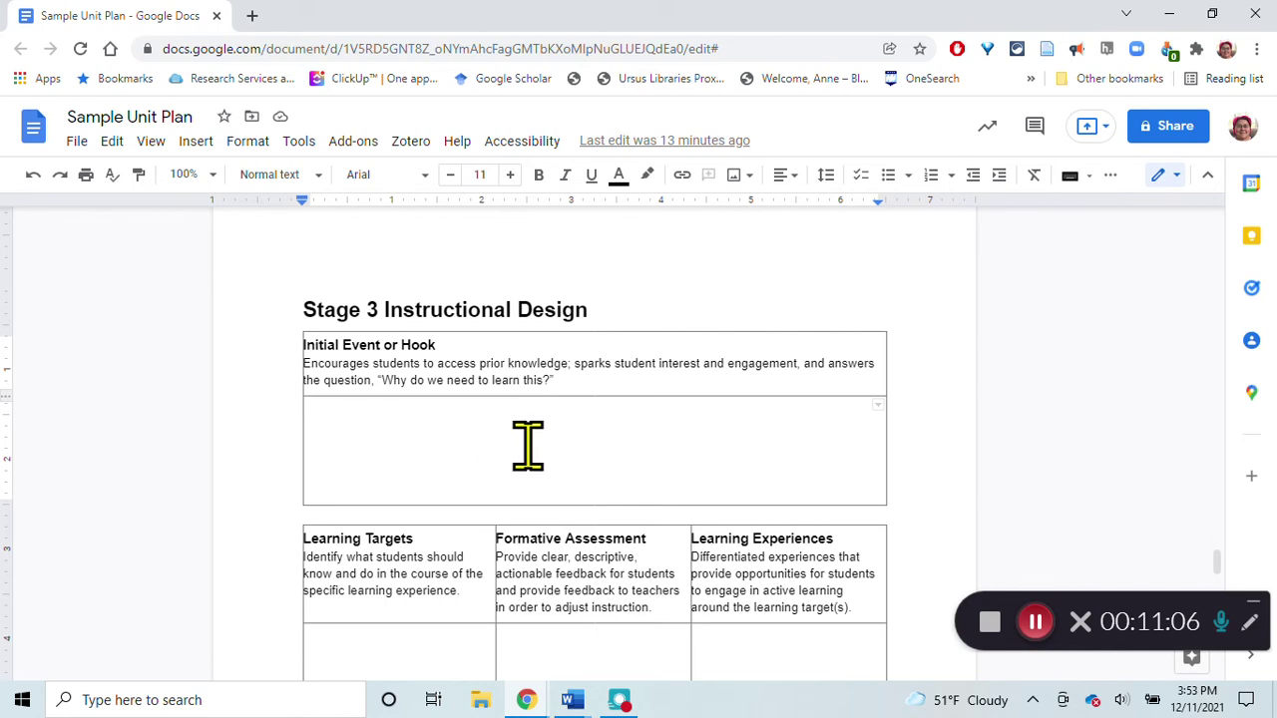
scroll(527, 449, "down", 1)
scroll(528, 449, "down", 2)
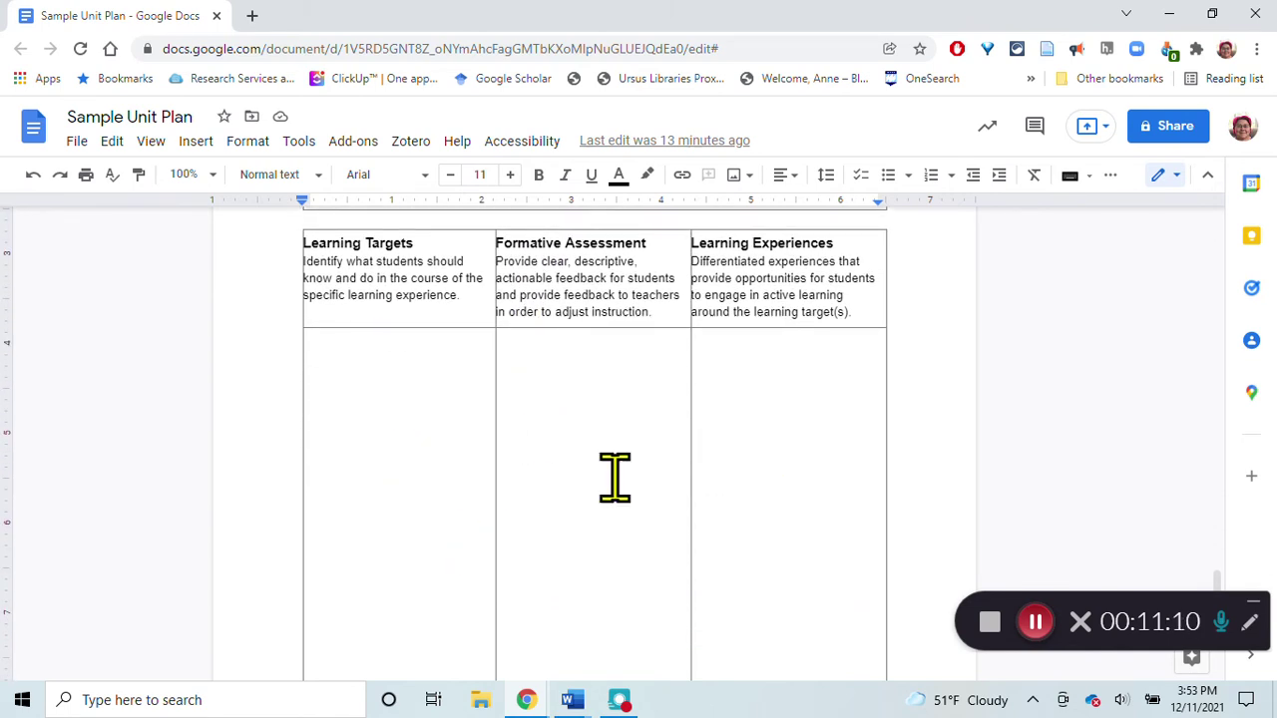
Highlight the entire Primary Performance Indicators list, after briefly selecting the third indicator.
left_click(355, 395)
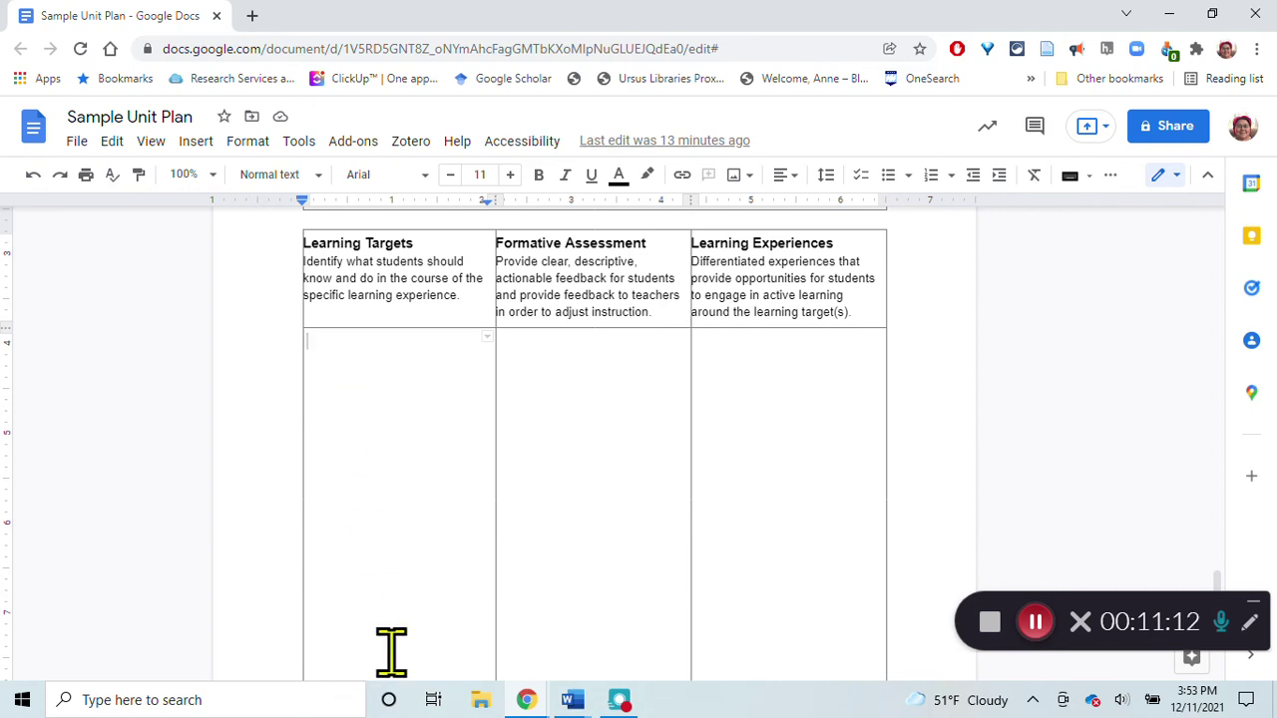
scroll(376, 389, "up", 20)
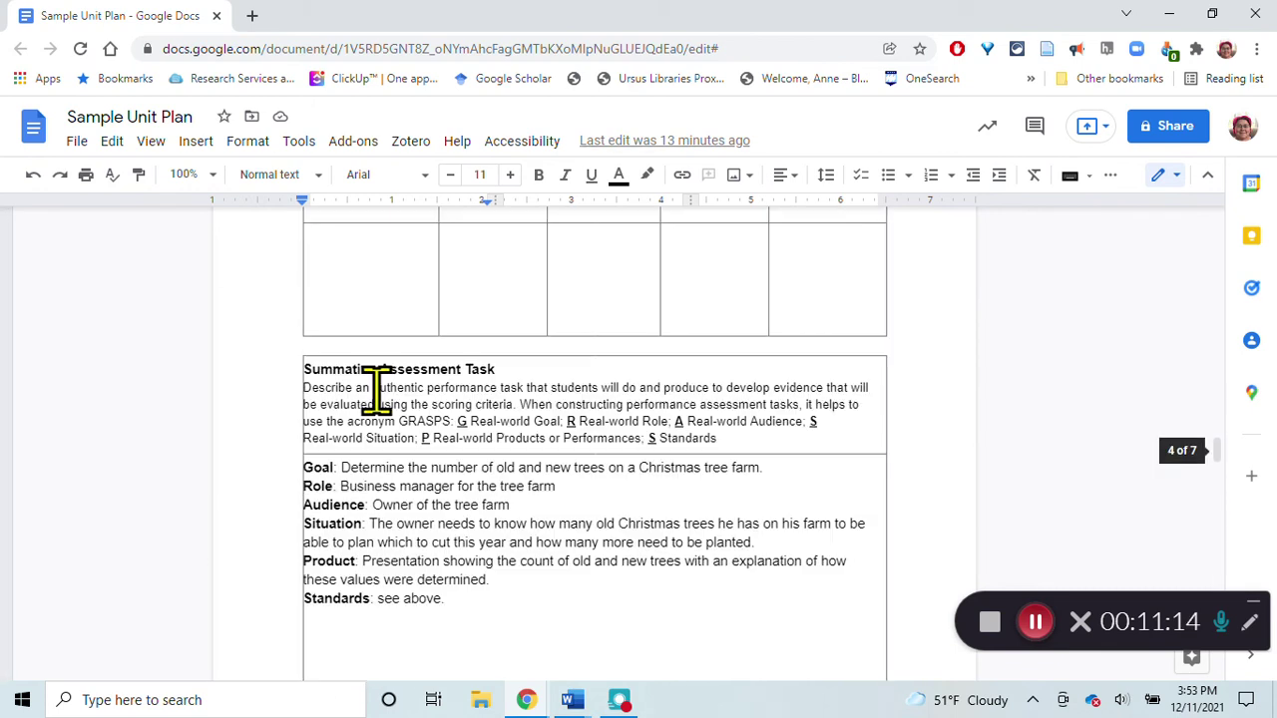
scroll(376, 389, "up", 3)
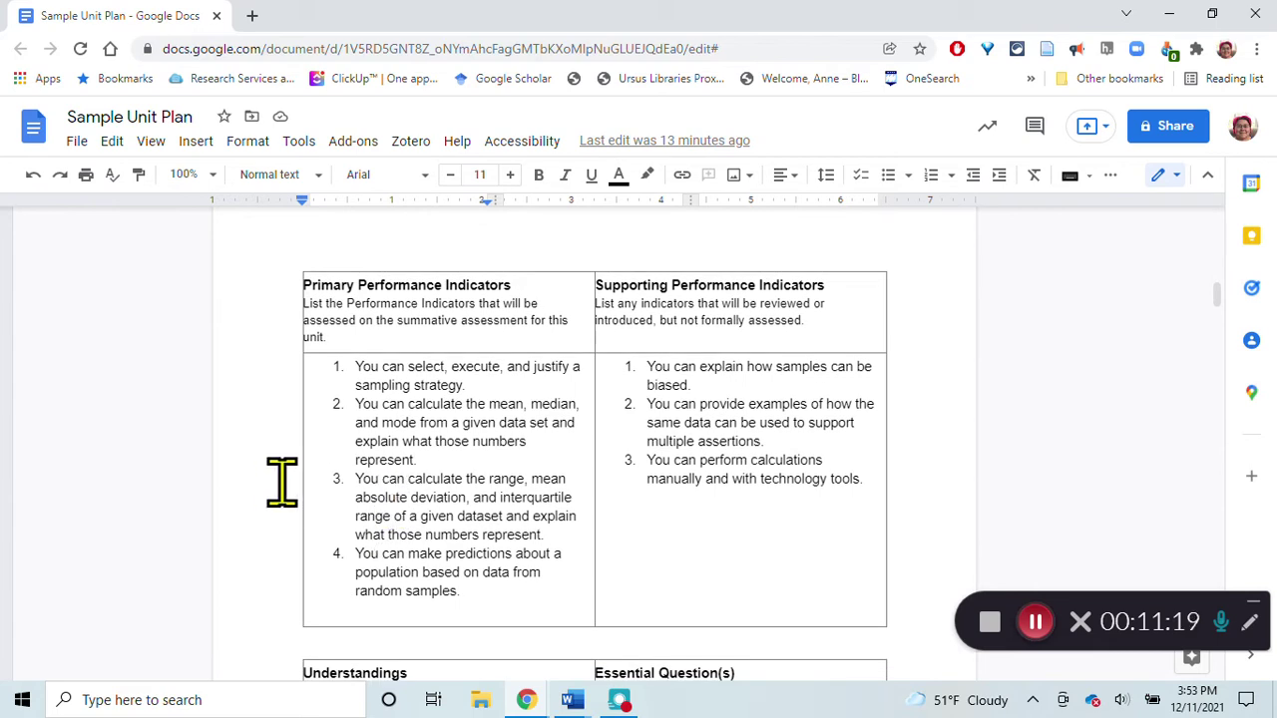
triple_click(407, 479)
left_click(408, 479)
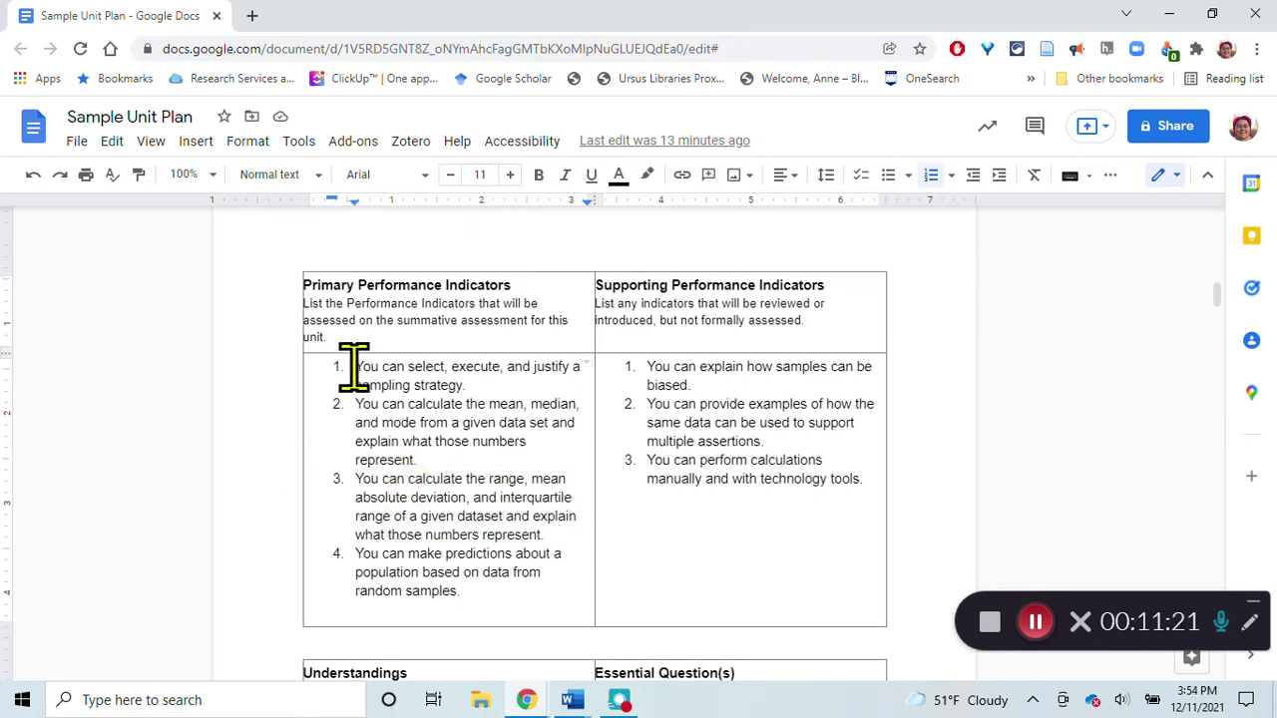
left_click_drag(354, 367, 464, 590)
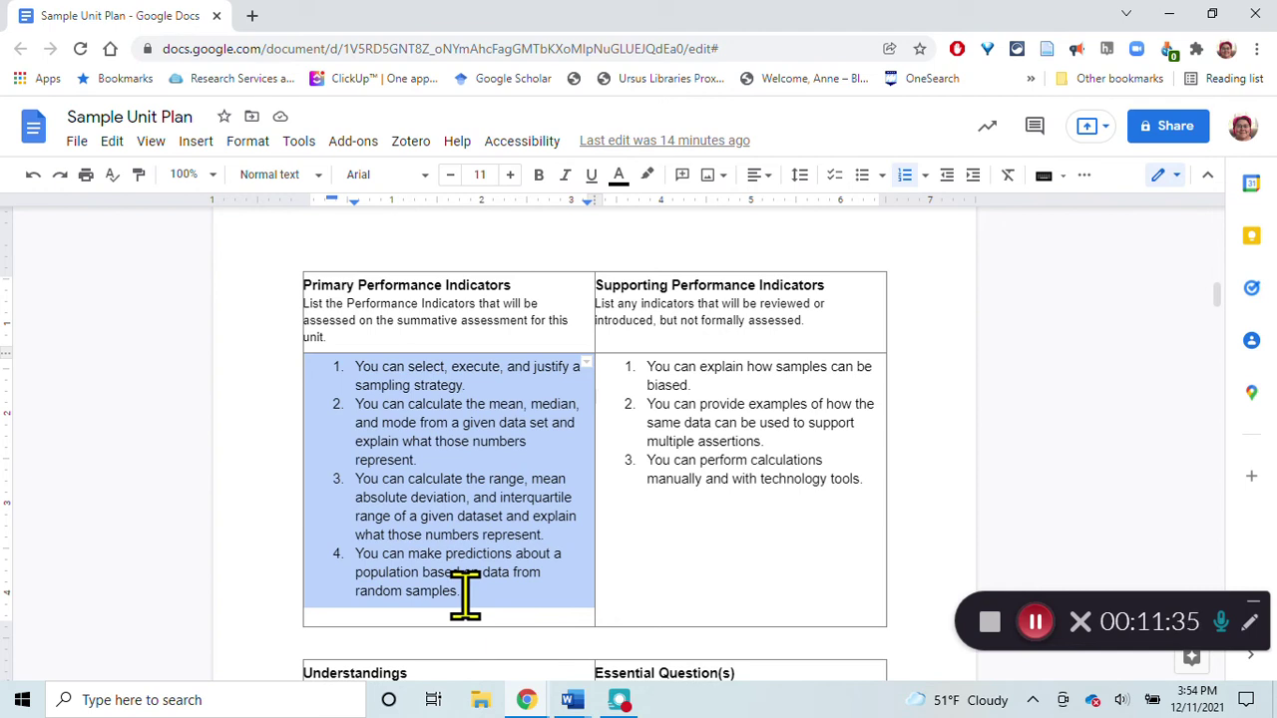
scroll(465, 595, "down", 15)
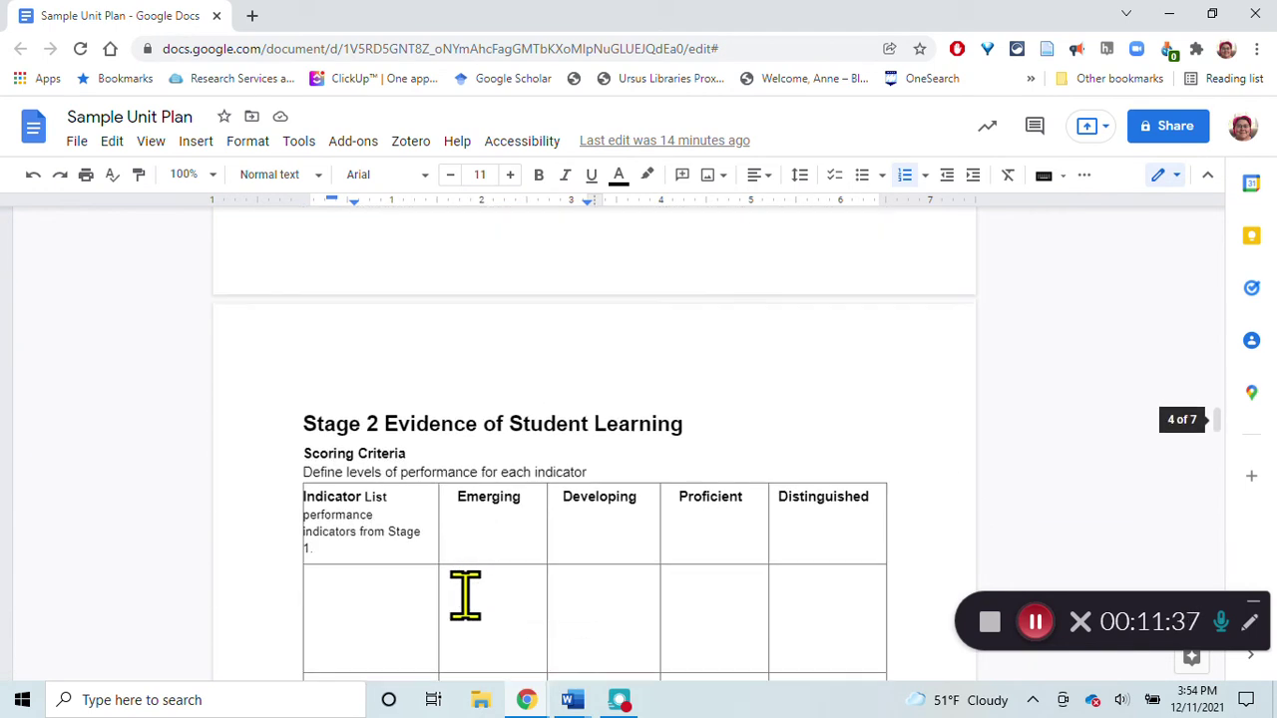
Step through the empty Learning Targets, Formative Assessment and Learning Experiences cells of Stage 3.
scroll(465, 595, "down", 12)
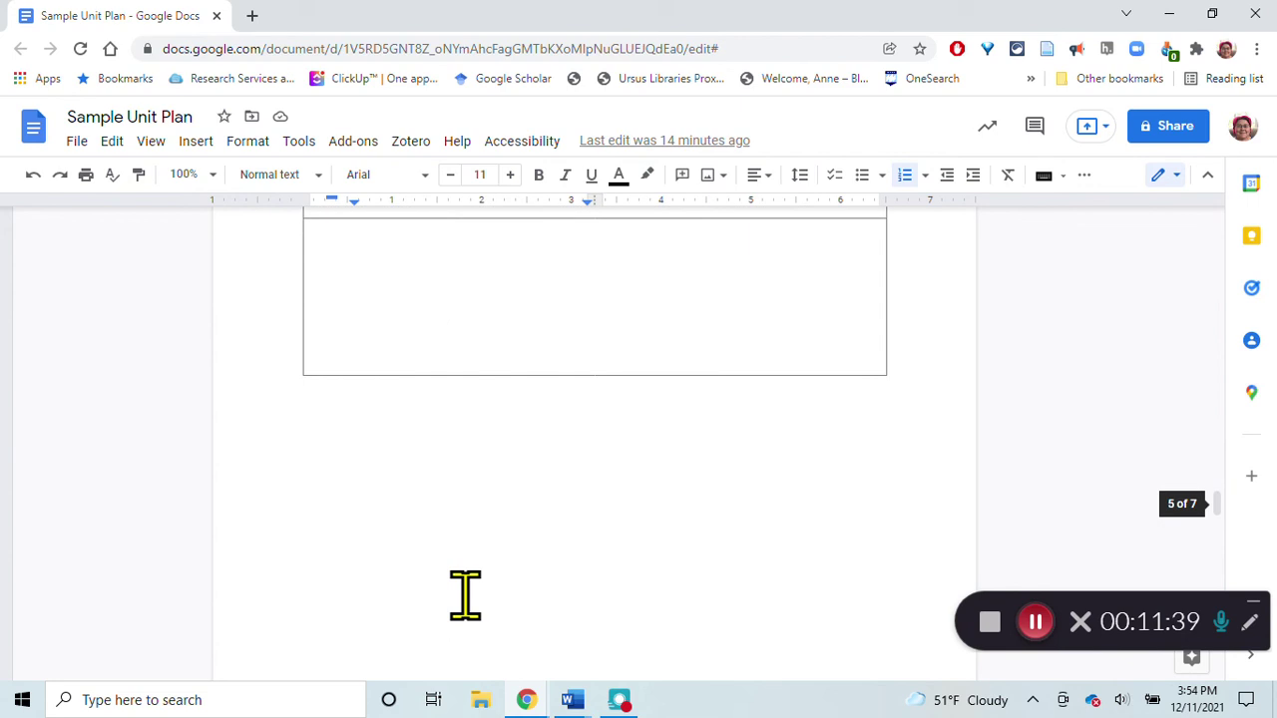
scroll(465, 596, "down", 8)
left_click(433, 545)
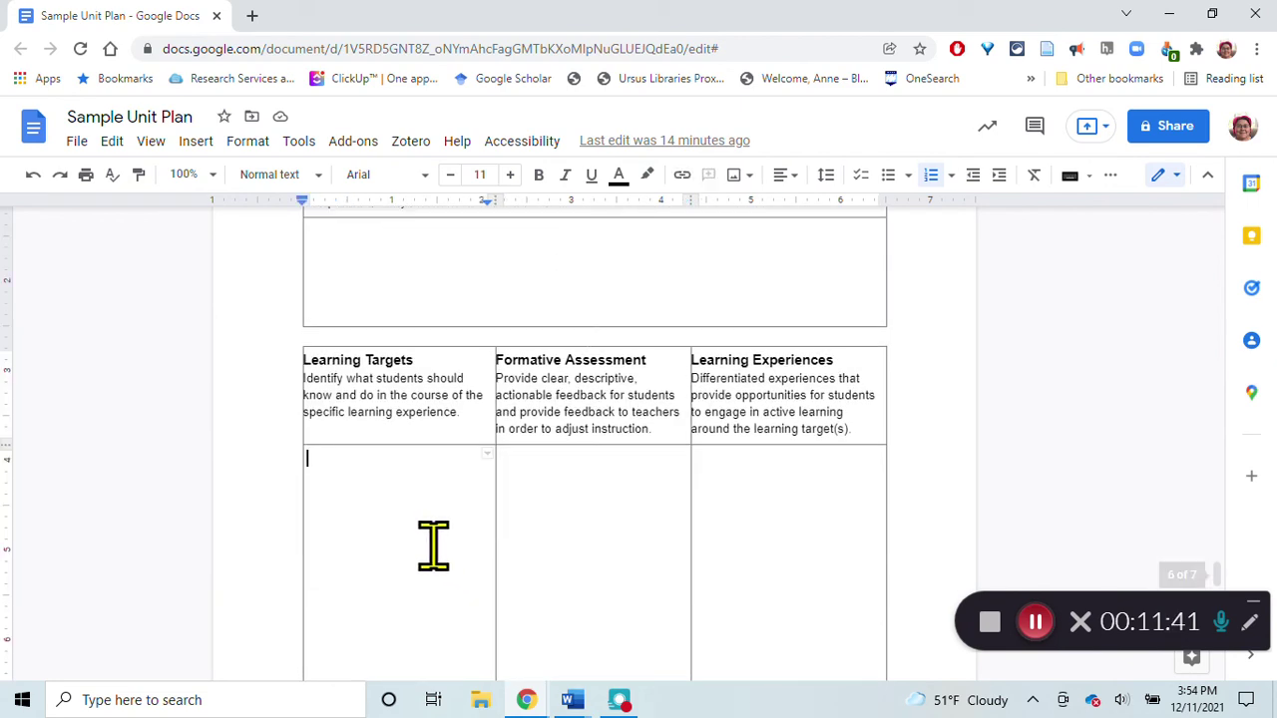
scroll(433, 545, "down", 1)
left_click(596, 405)
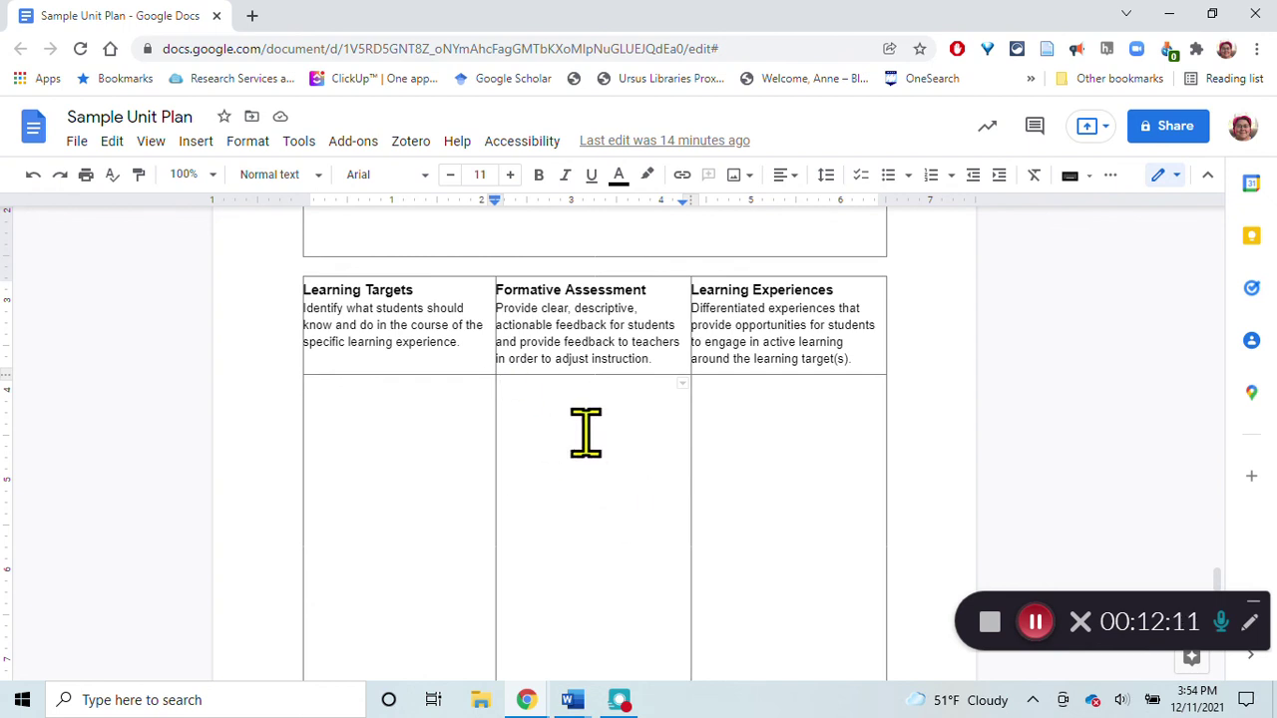
left_click(764, 400)
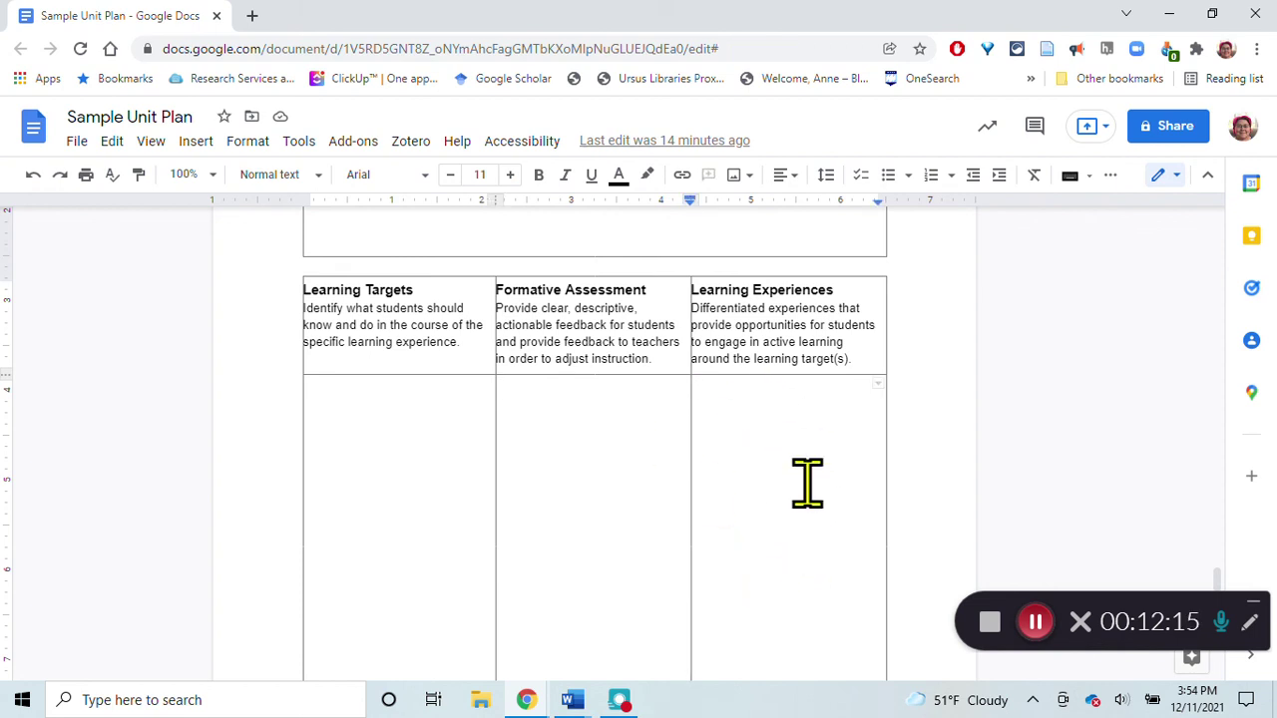
Scroll down to Stage 4 Resources and Reflection with its three dataset links.
scroll(804, 559, "down", 1)
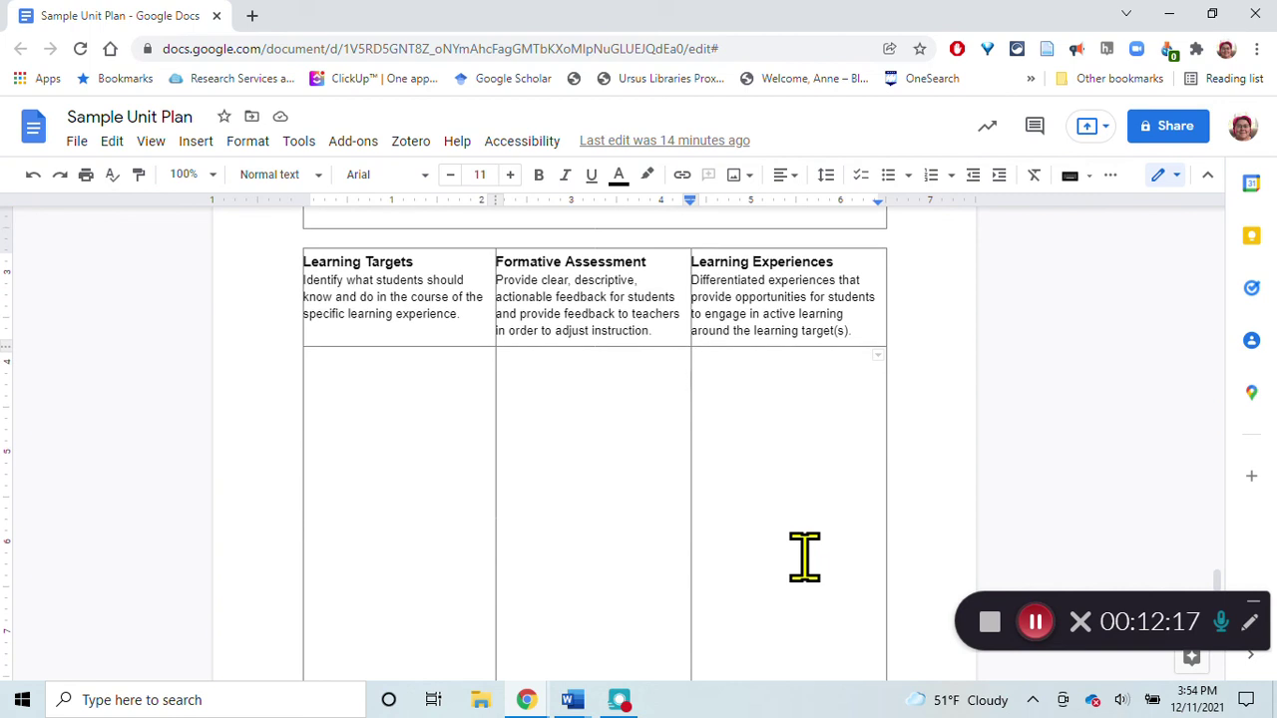
scroll(804, 559, "down", 1)
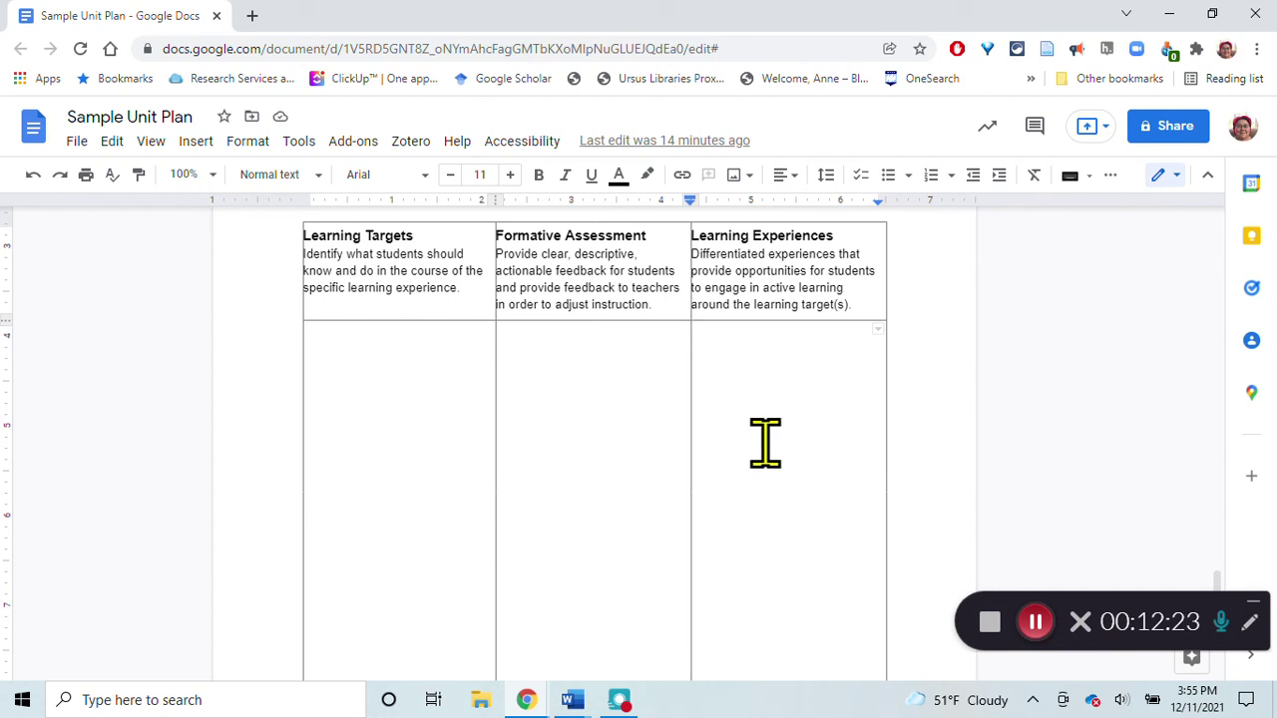
scroll(765, 442, "down", 1)
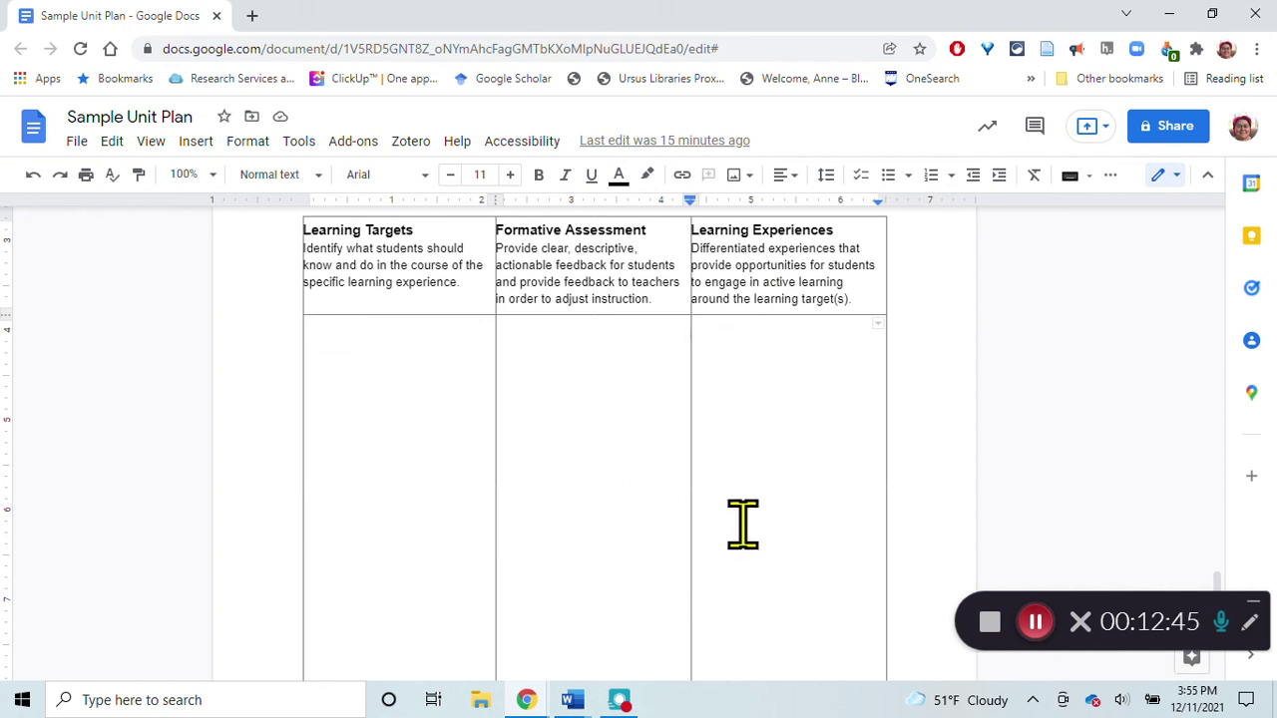
scroll(742, 524, "down", 3)
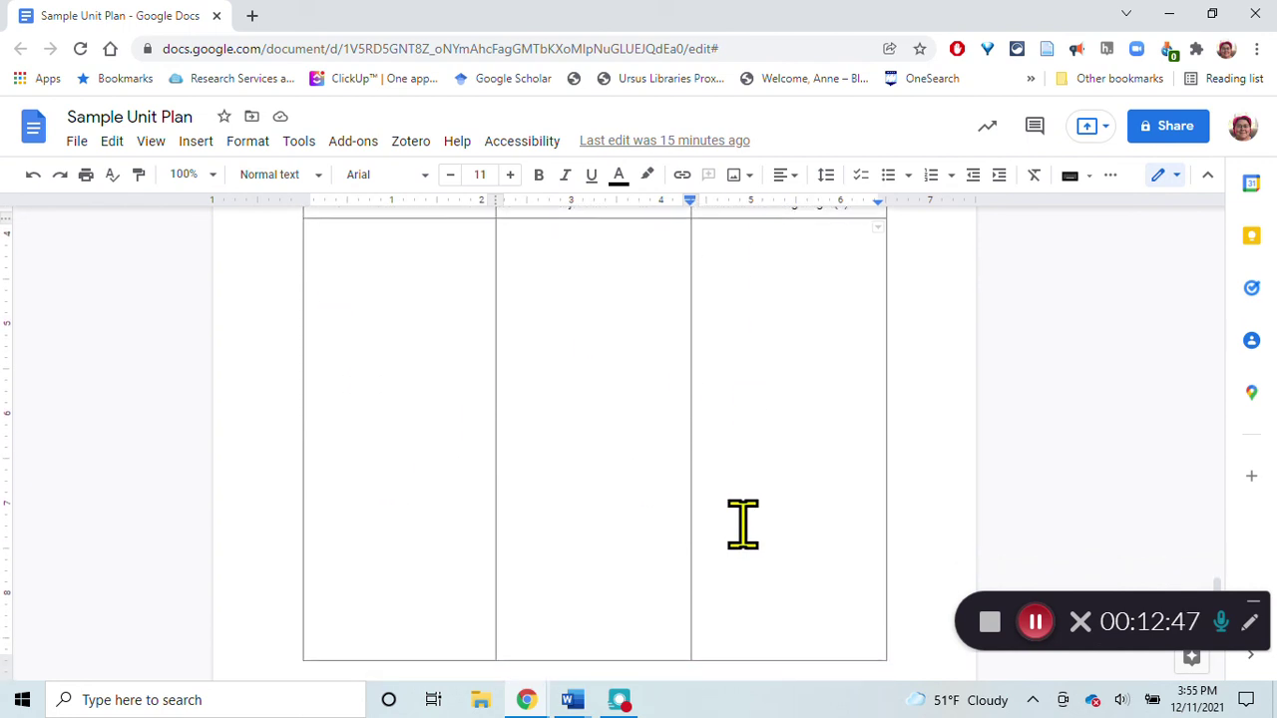
scroll(743, 524, "down", 1)
scroll(742, 524, "up", 3)
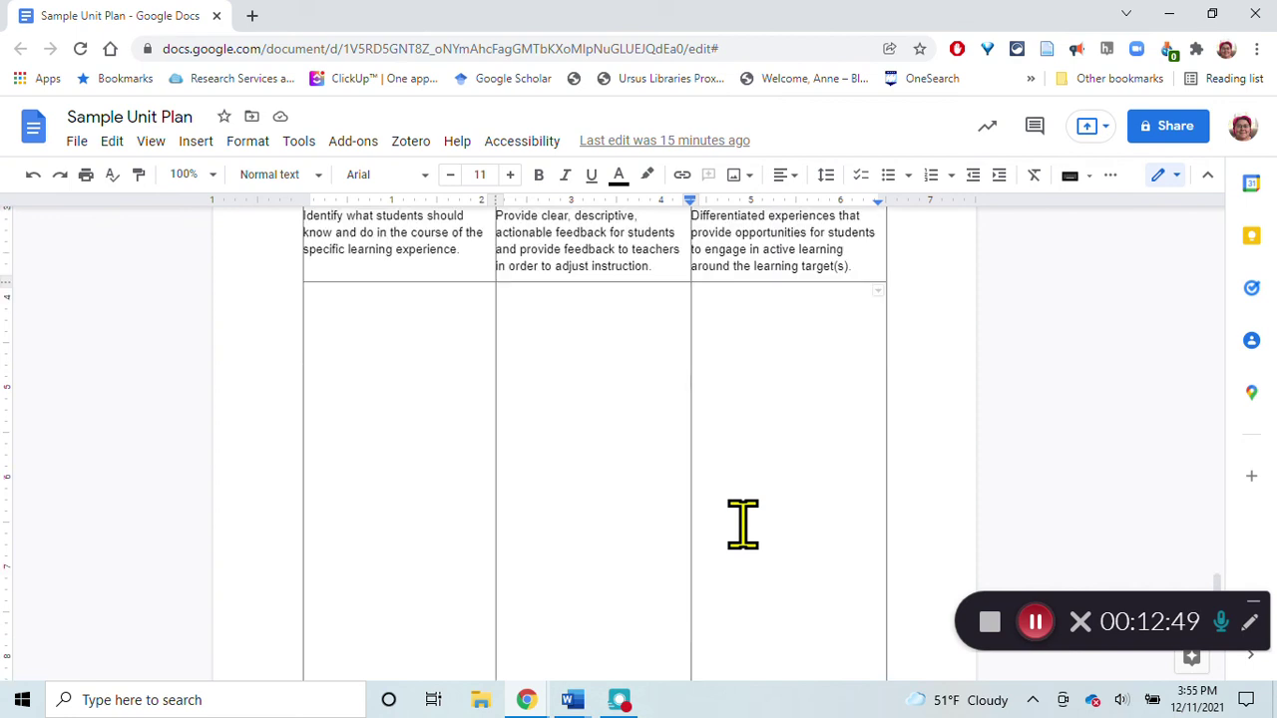
scroll(697, 548, "down", 10)
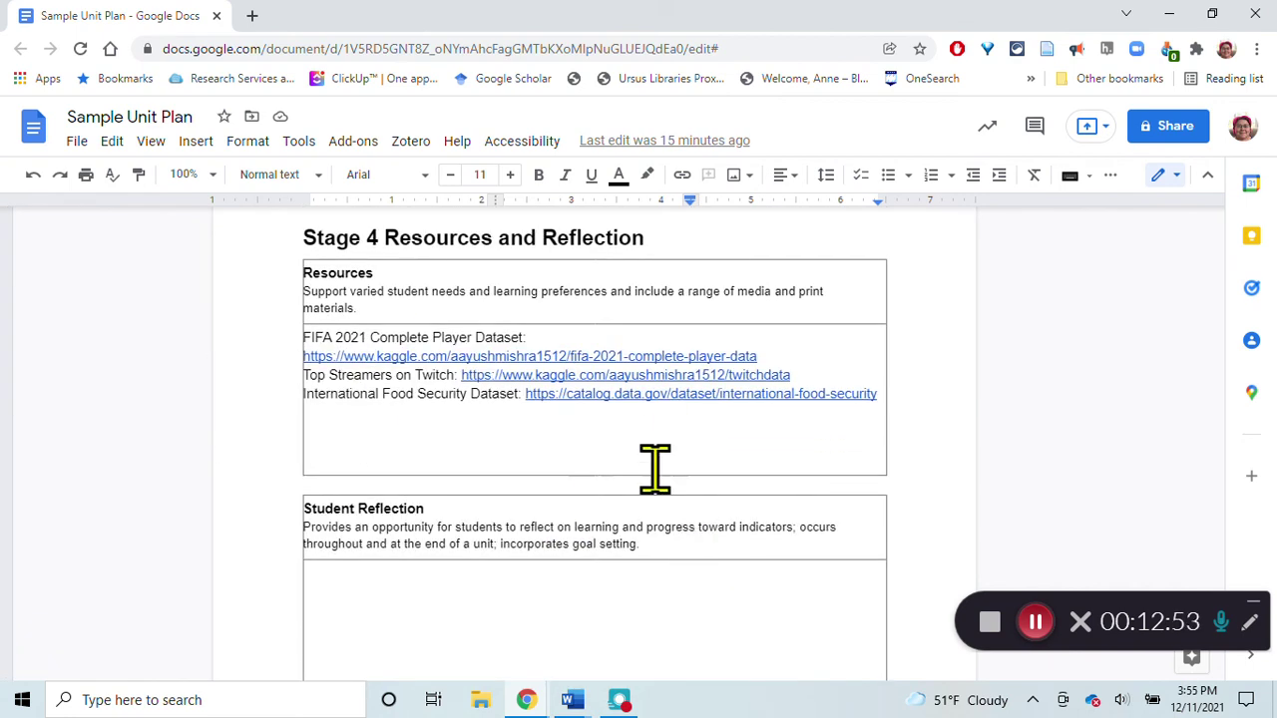
scroll(665, 528, "down", 4)
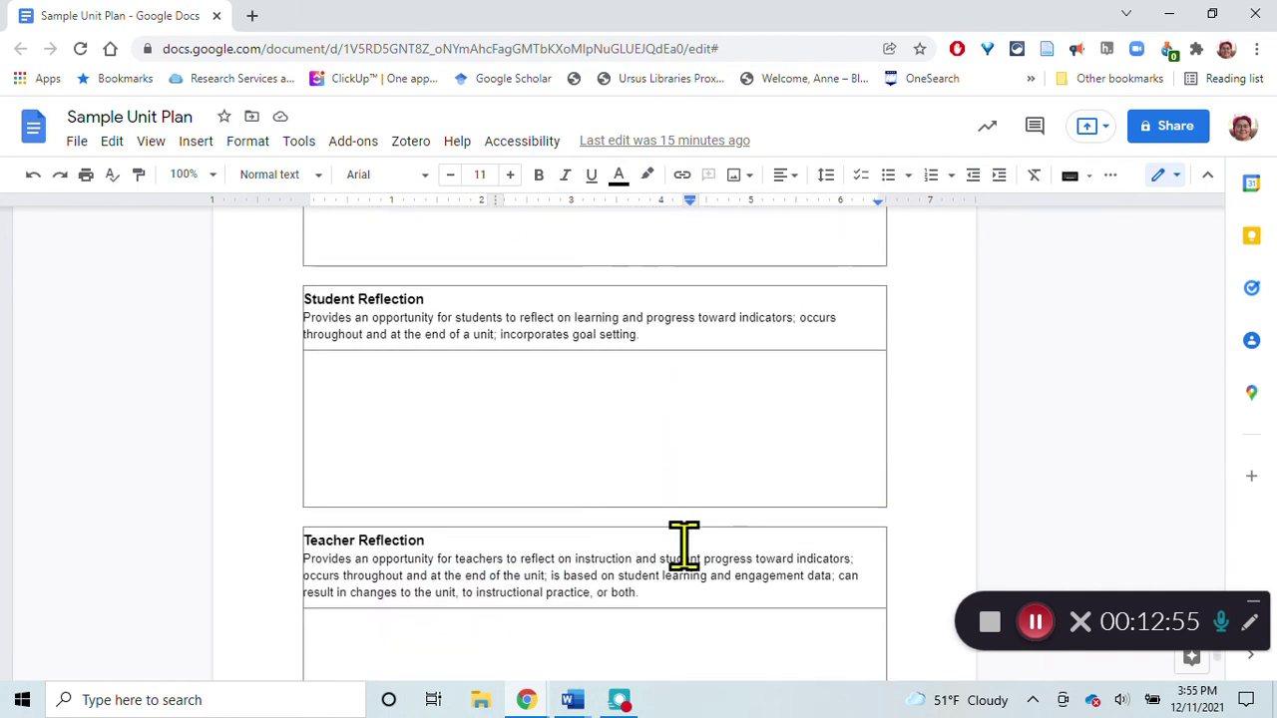
left_click(400, 355)
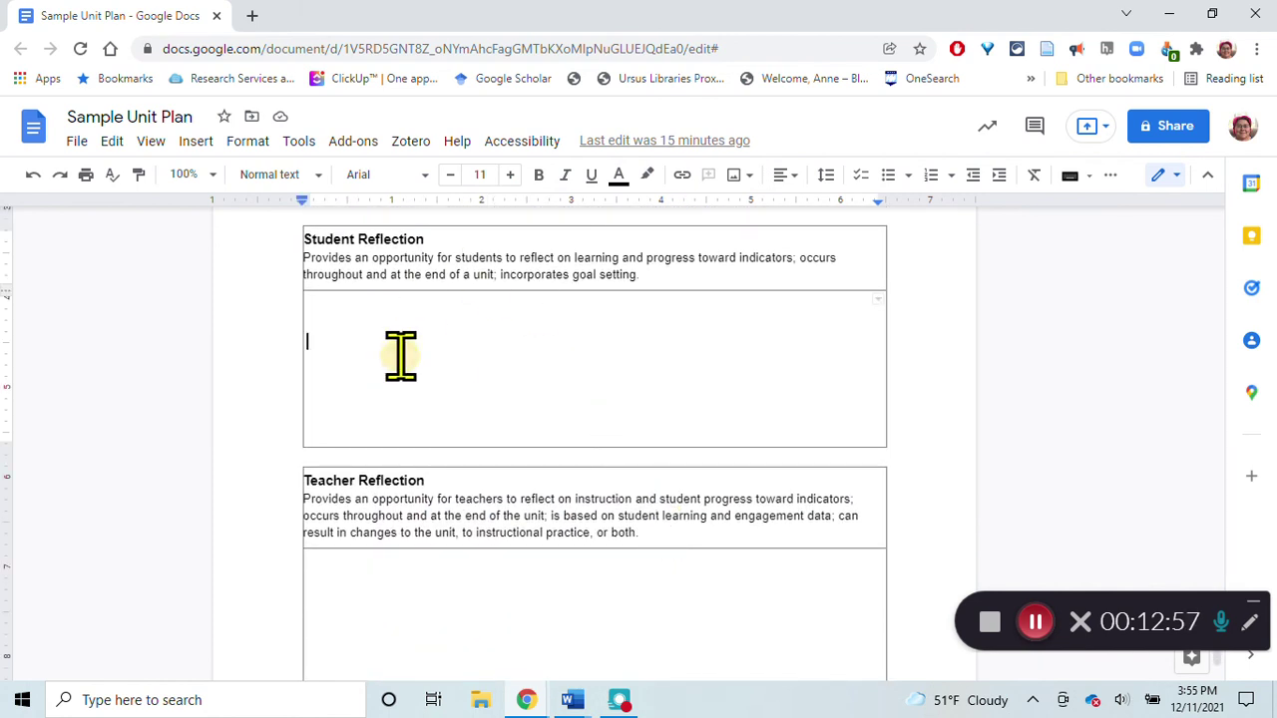
double_click(328, 305)
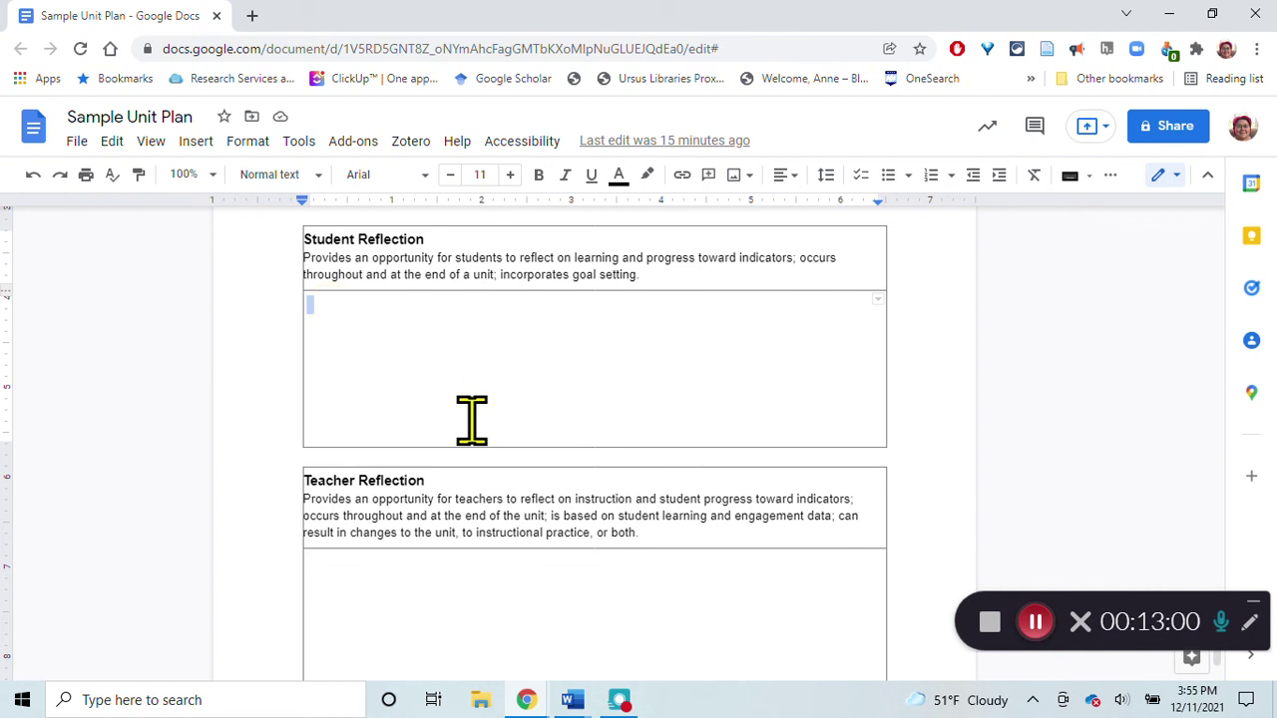
left_click(372, 313)
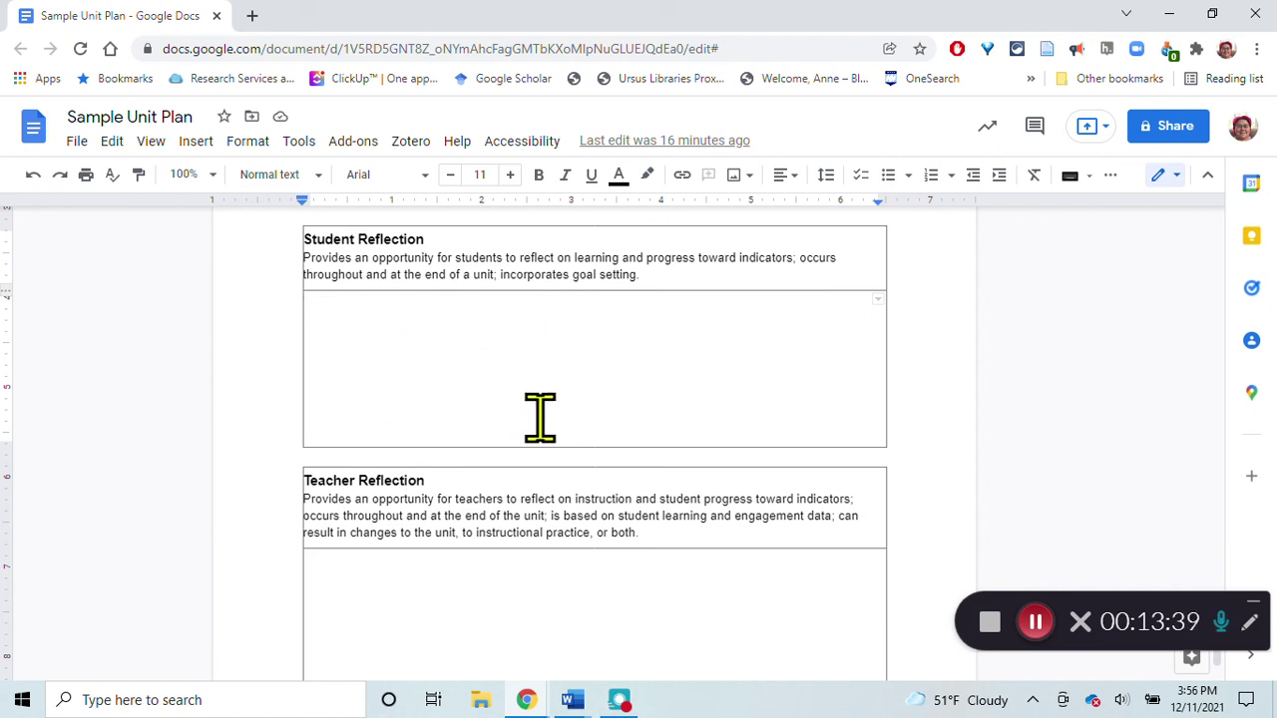
scroll(540, 417, "down", 2)
left_click(335, 436)
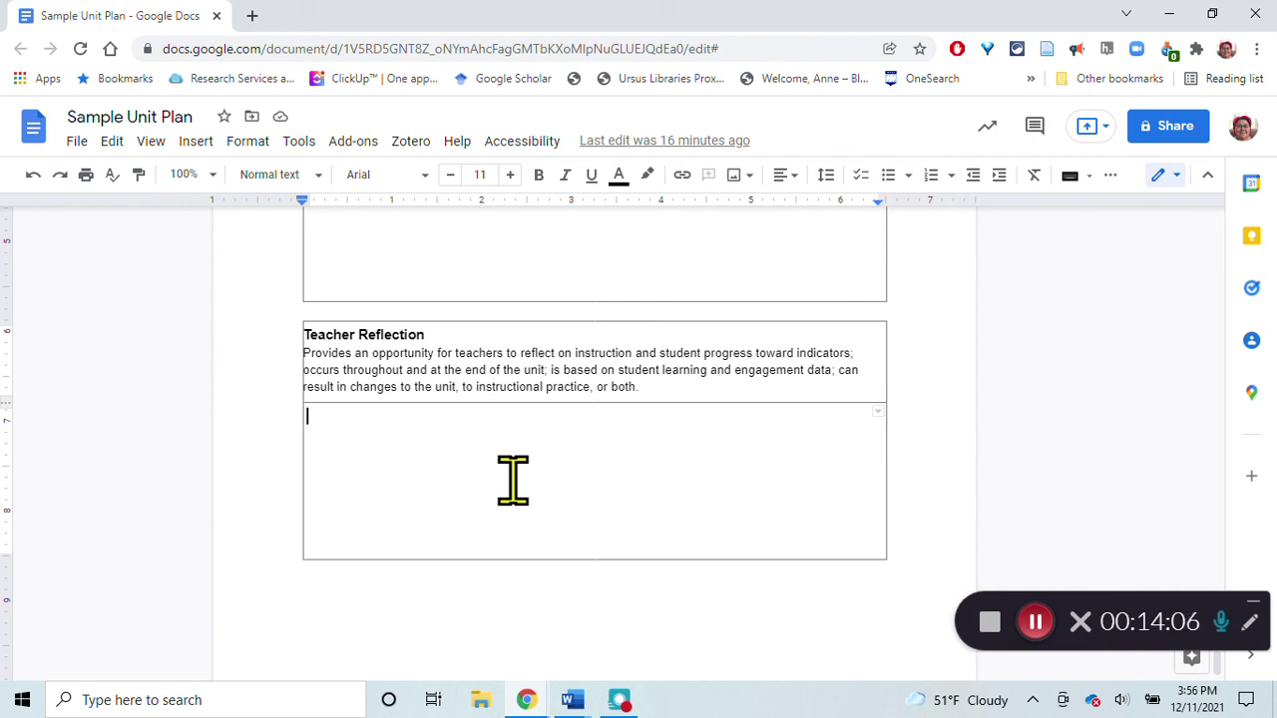
scroll(691, 487, "down", 1)
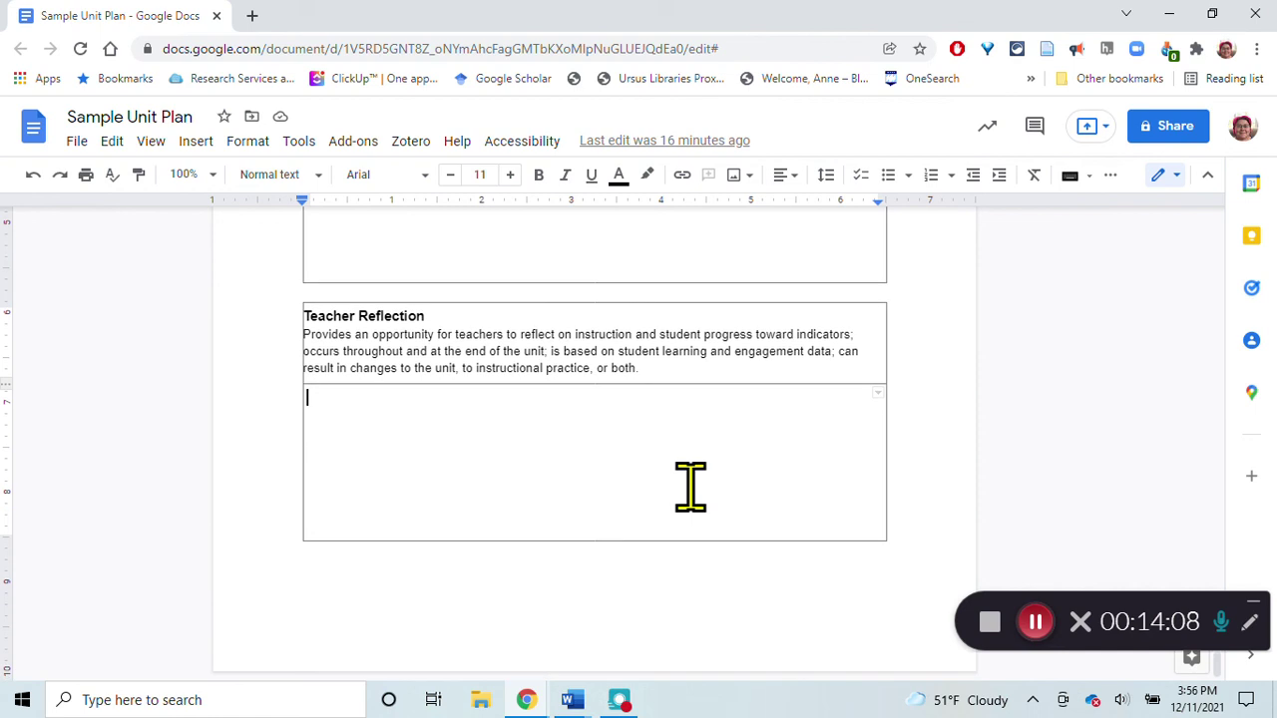
scroll(729, 442, "up", 3)
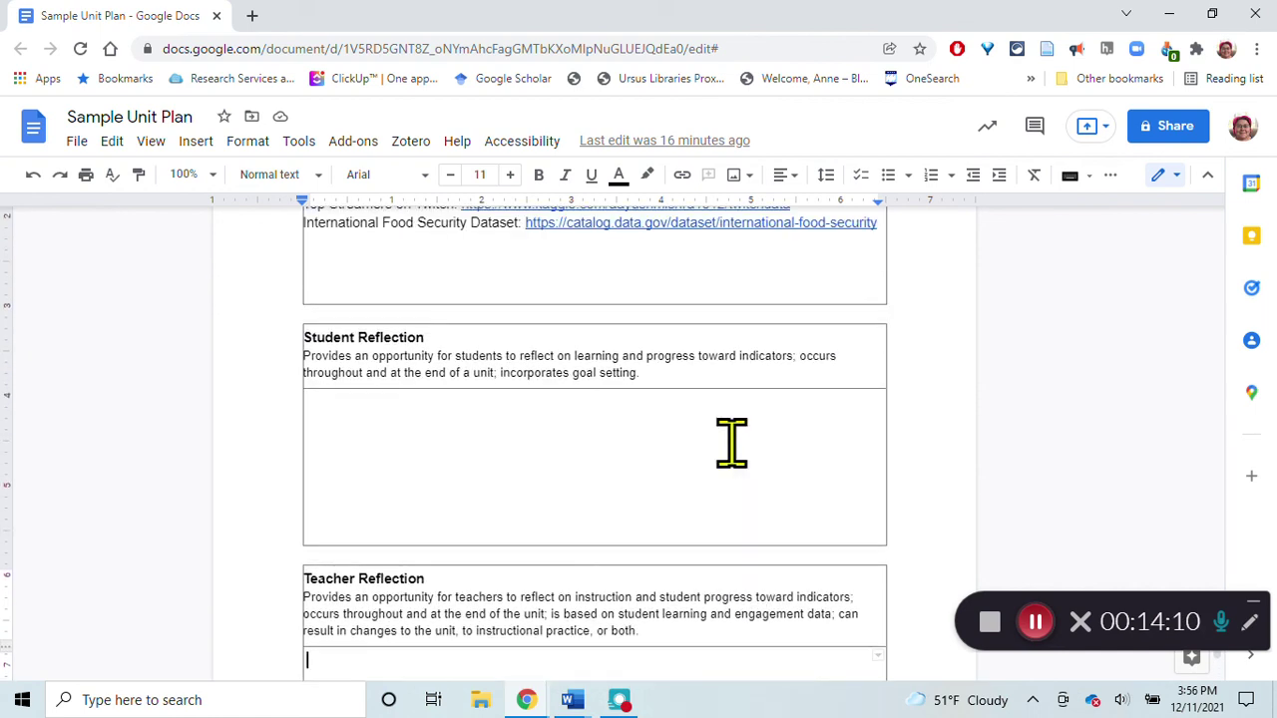
scroll(603, 567, "down", 1)
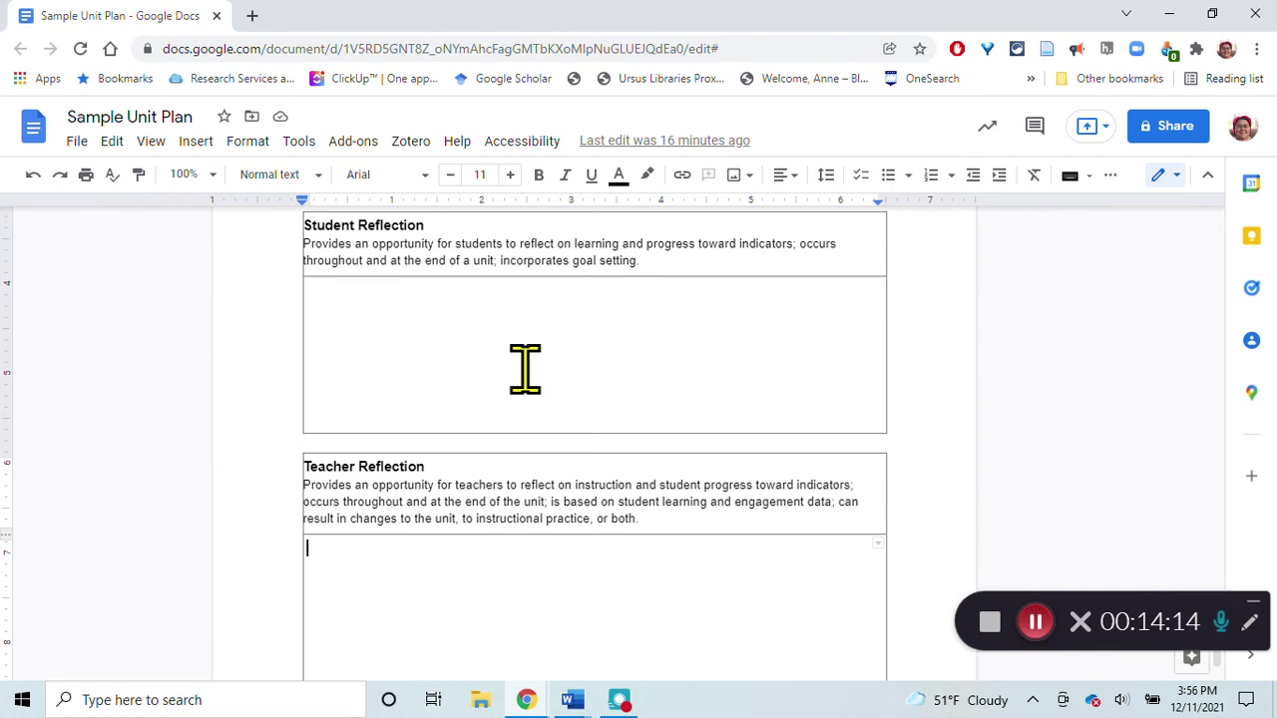
scroll(525, 369, "up", 1)
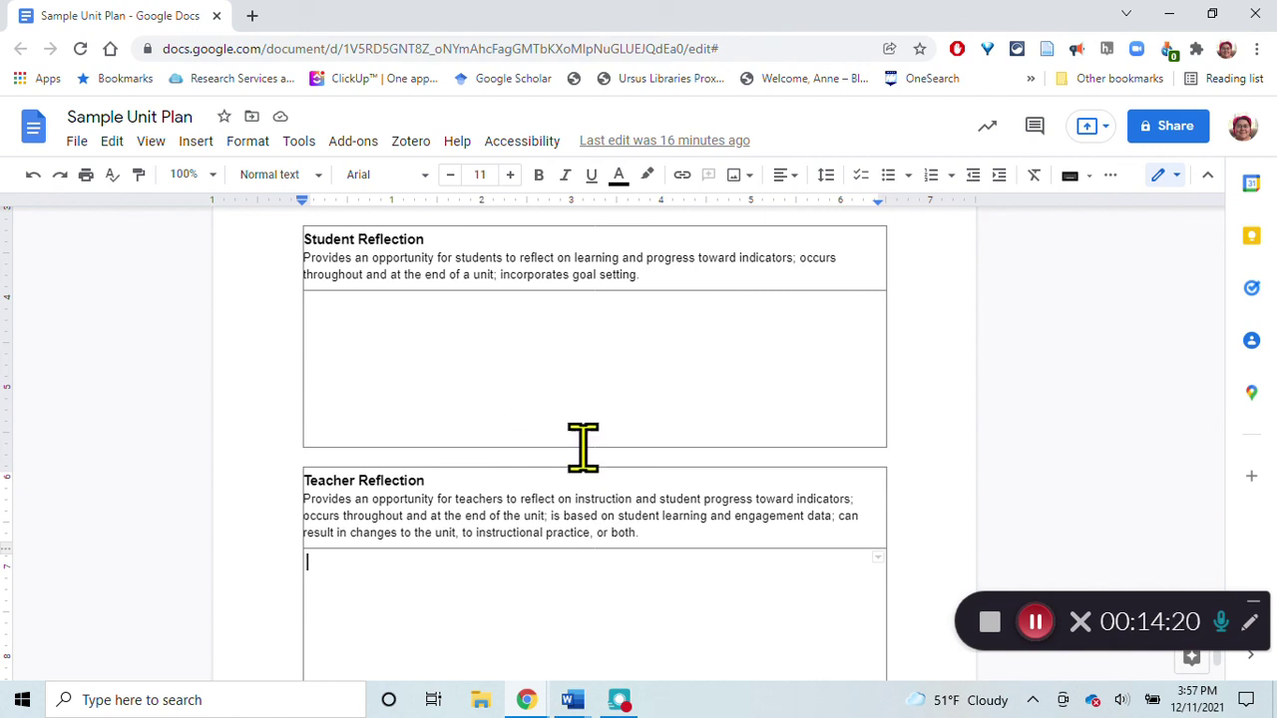
Scroll up to the Unit Plan title, then back down through Stage 1 to the page 3 table.
scroll(927, 423, "up", 5)
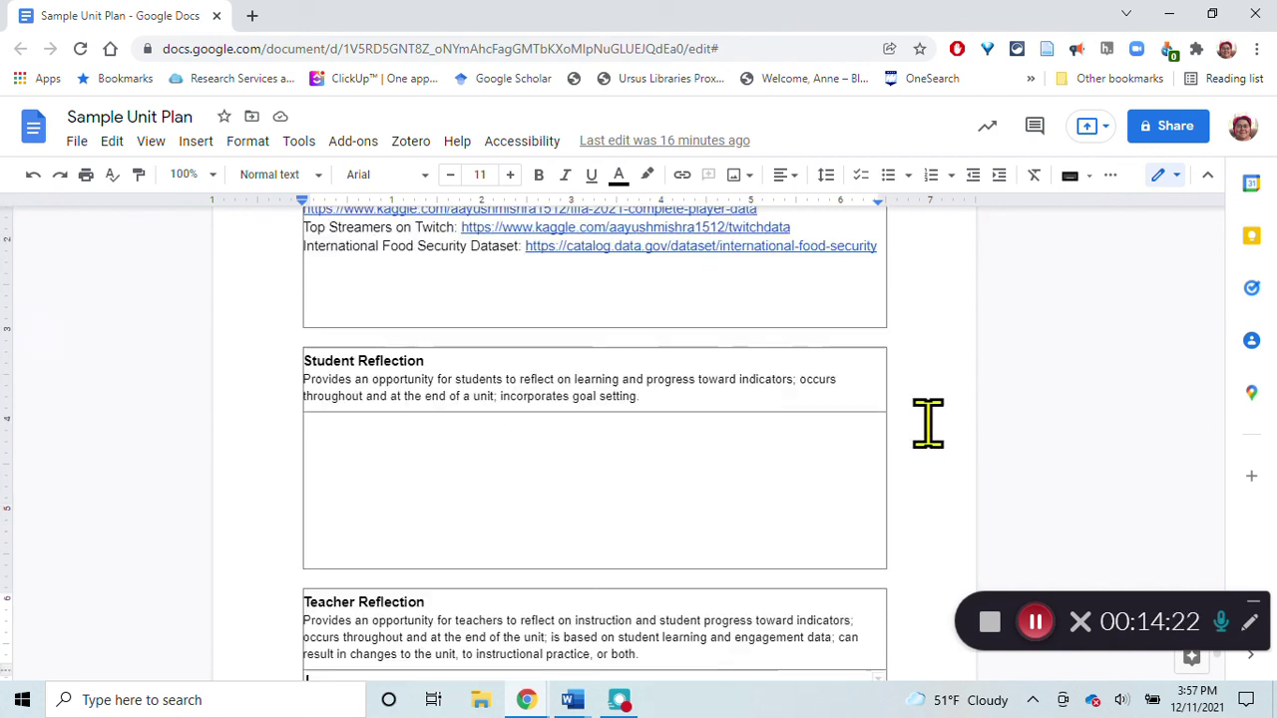
scroll(927, 423, "up", 20)
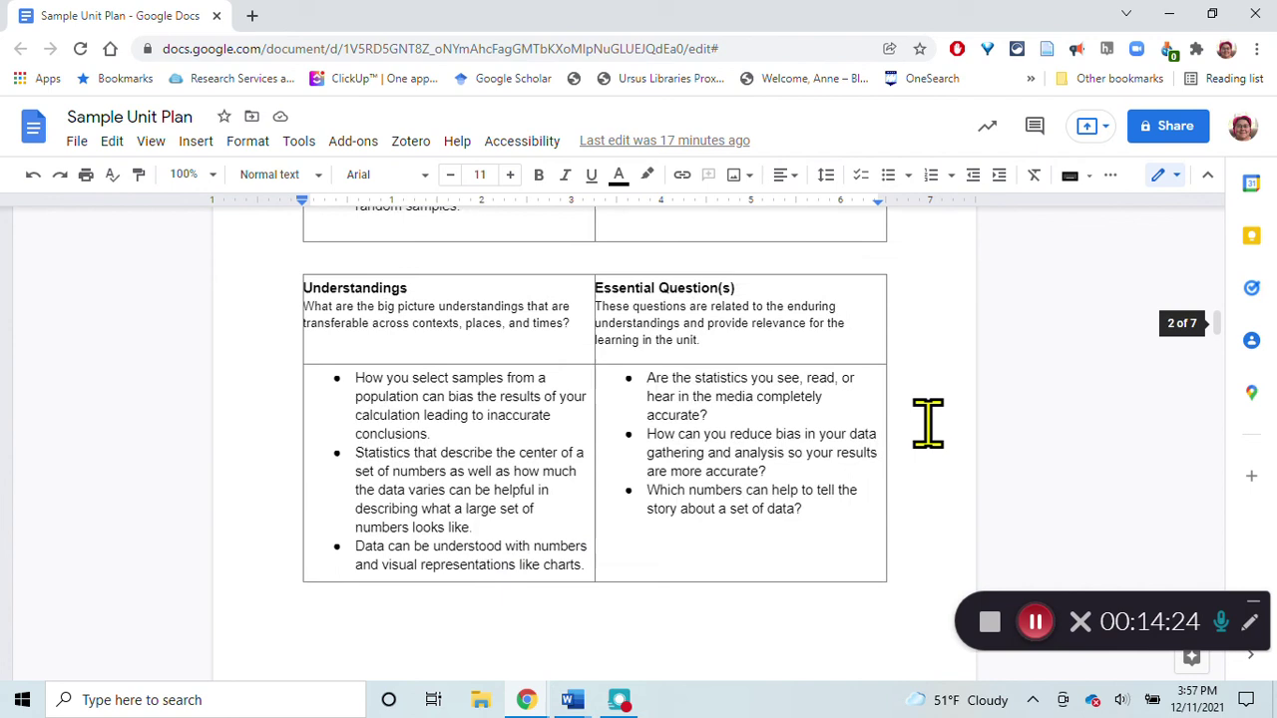
scroll(927, 423, "up", 3)
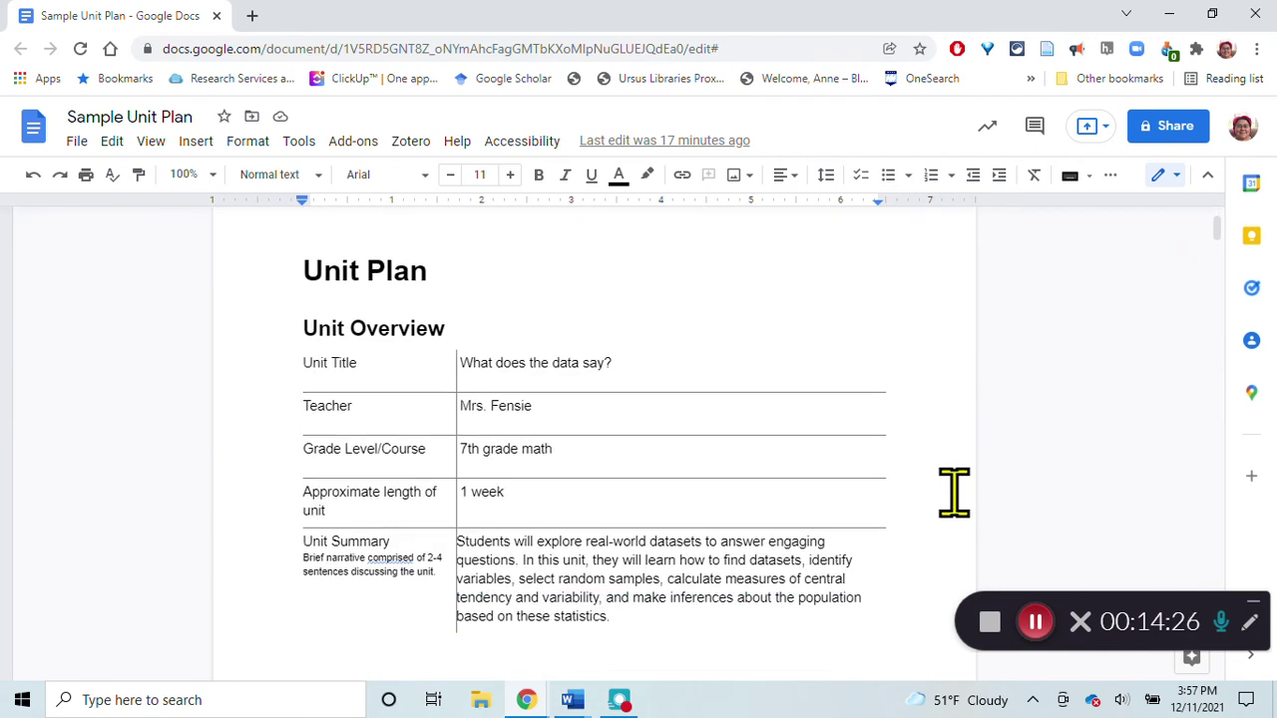
scroll(949, 504, "down", 1)
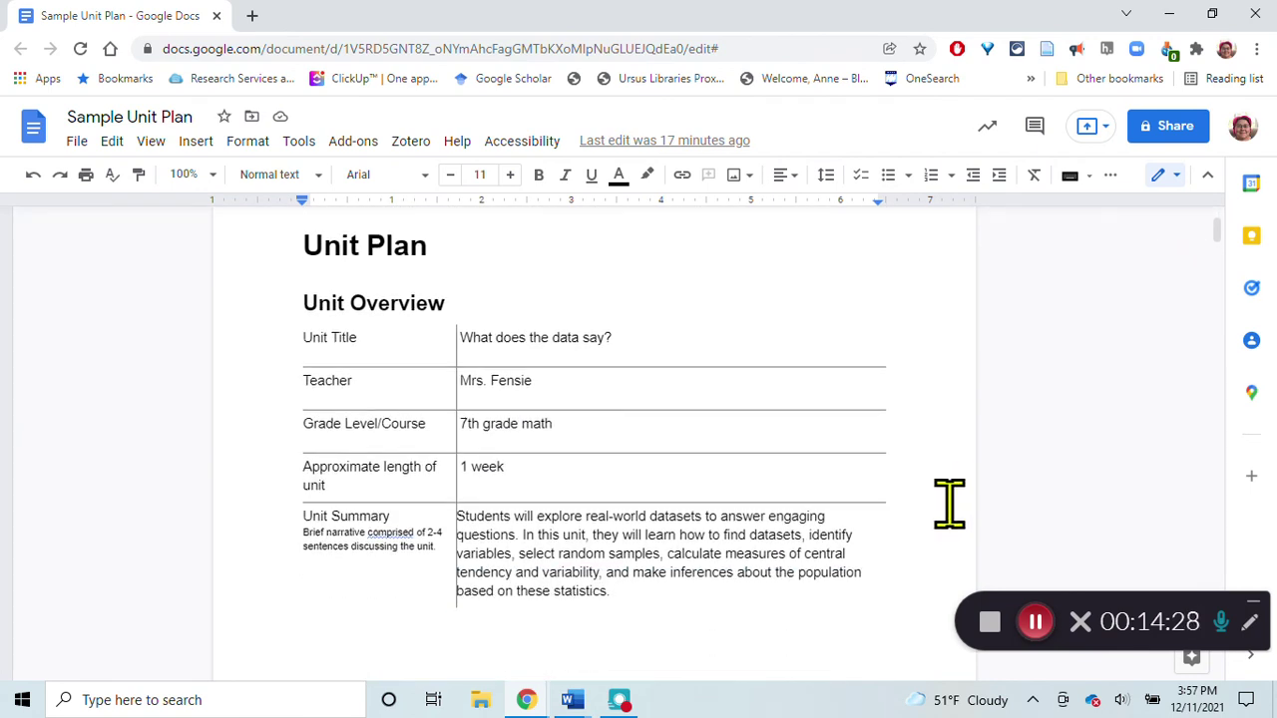
scroll(949, 504, "down", 1)
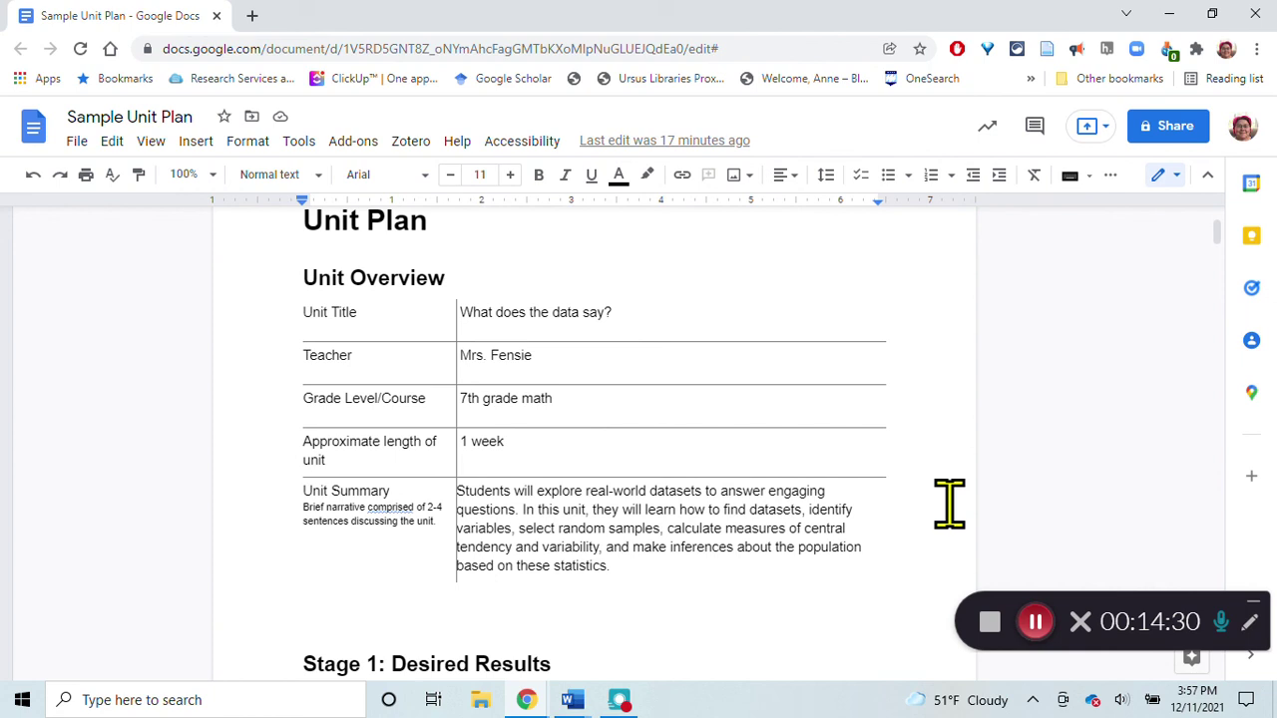
scroll(949, 504, "down", 10)
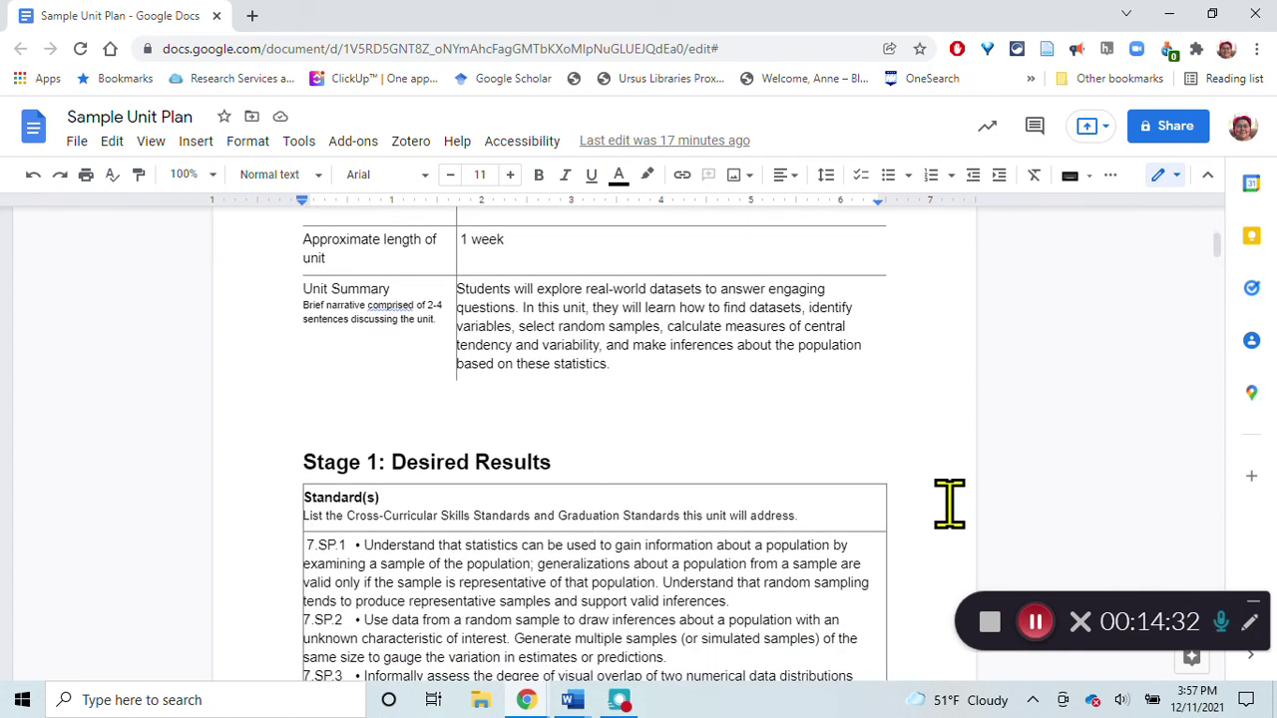
scroll(949, 504, "down", 10)
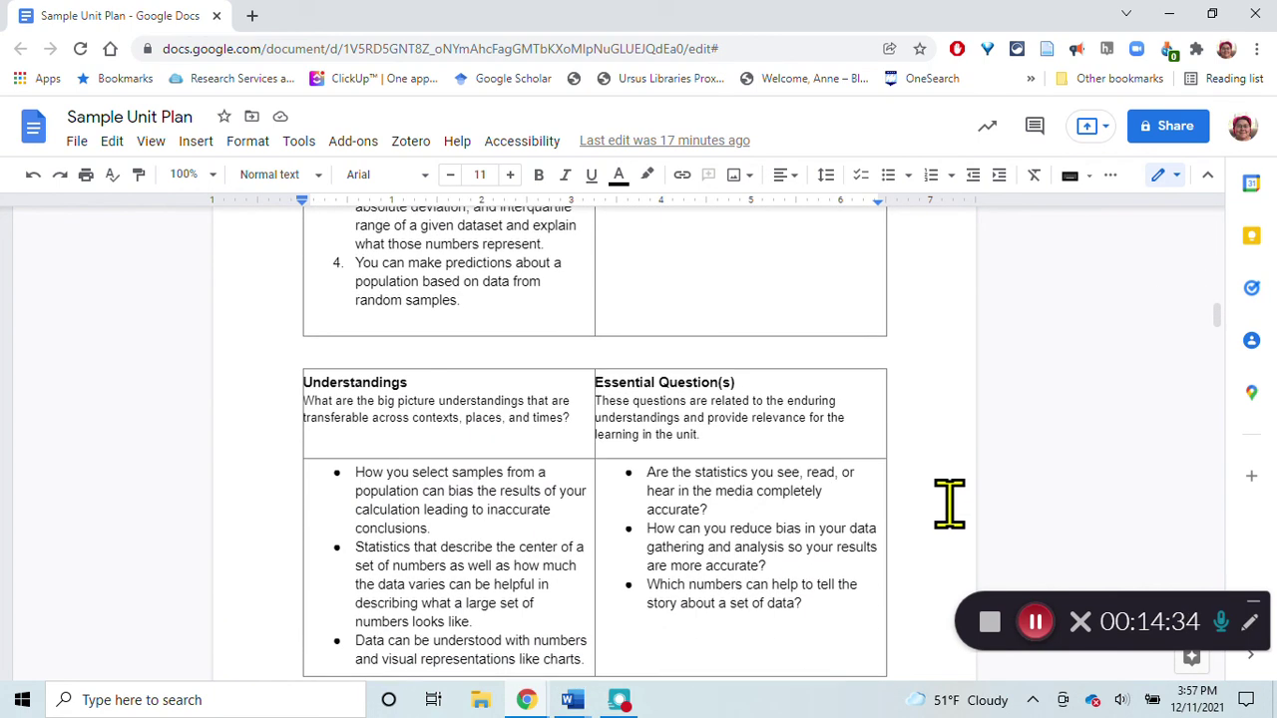
scroll(948, 503, "down", 5)
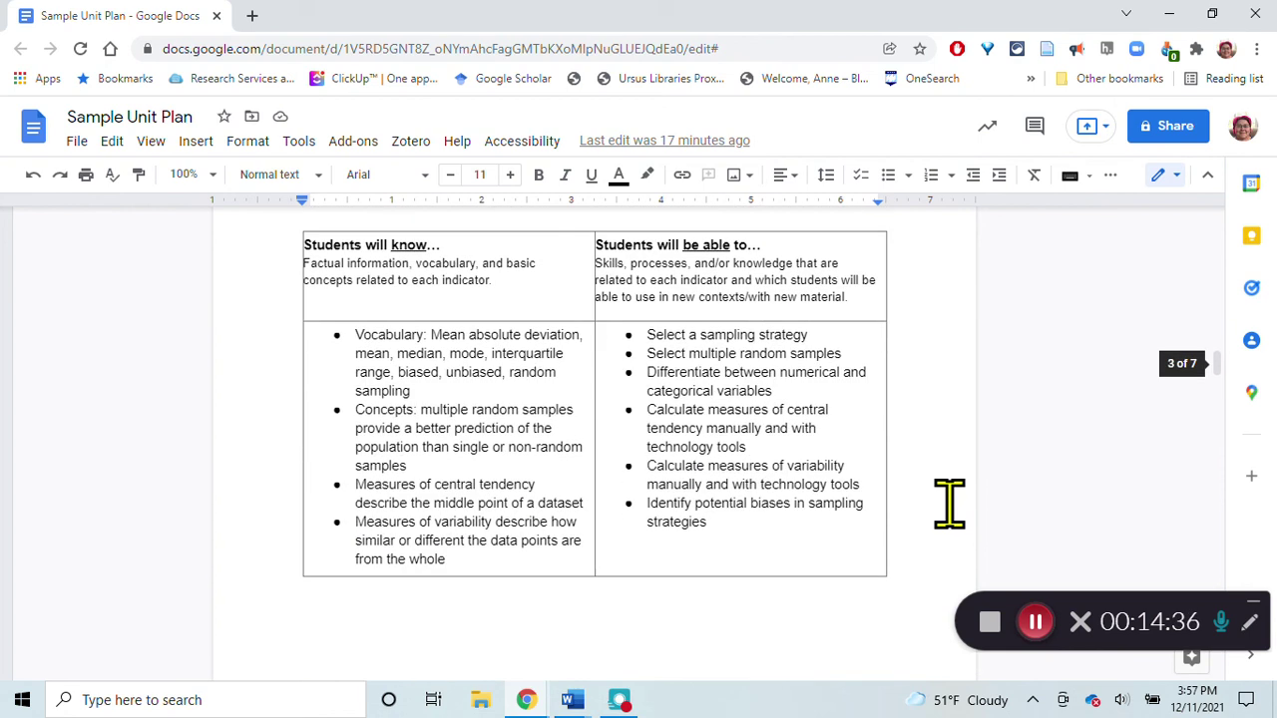